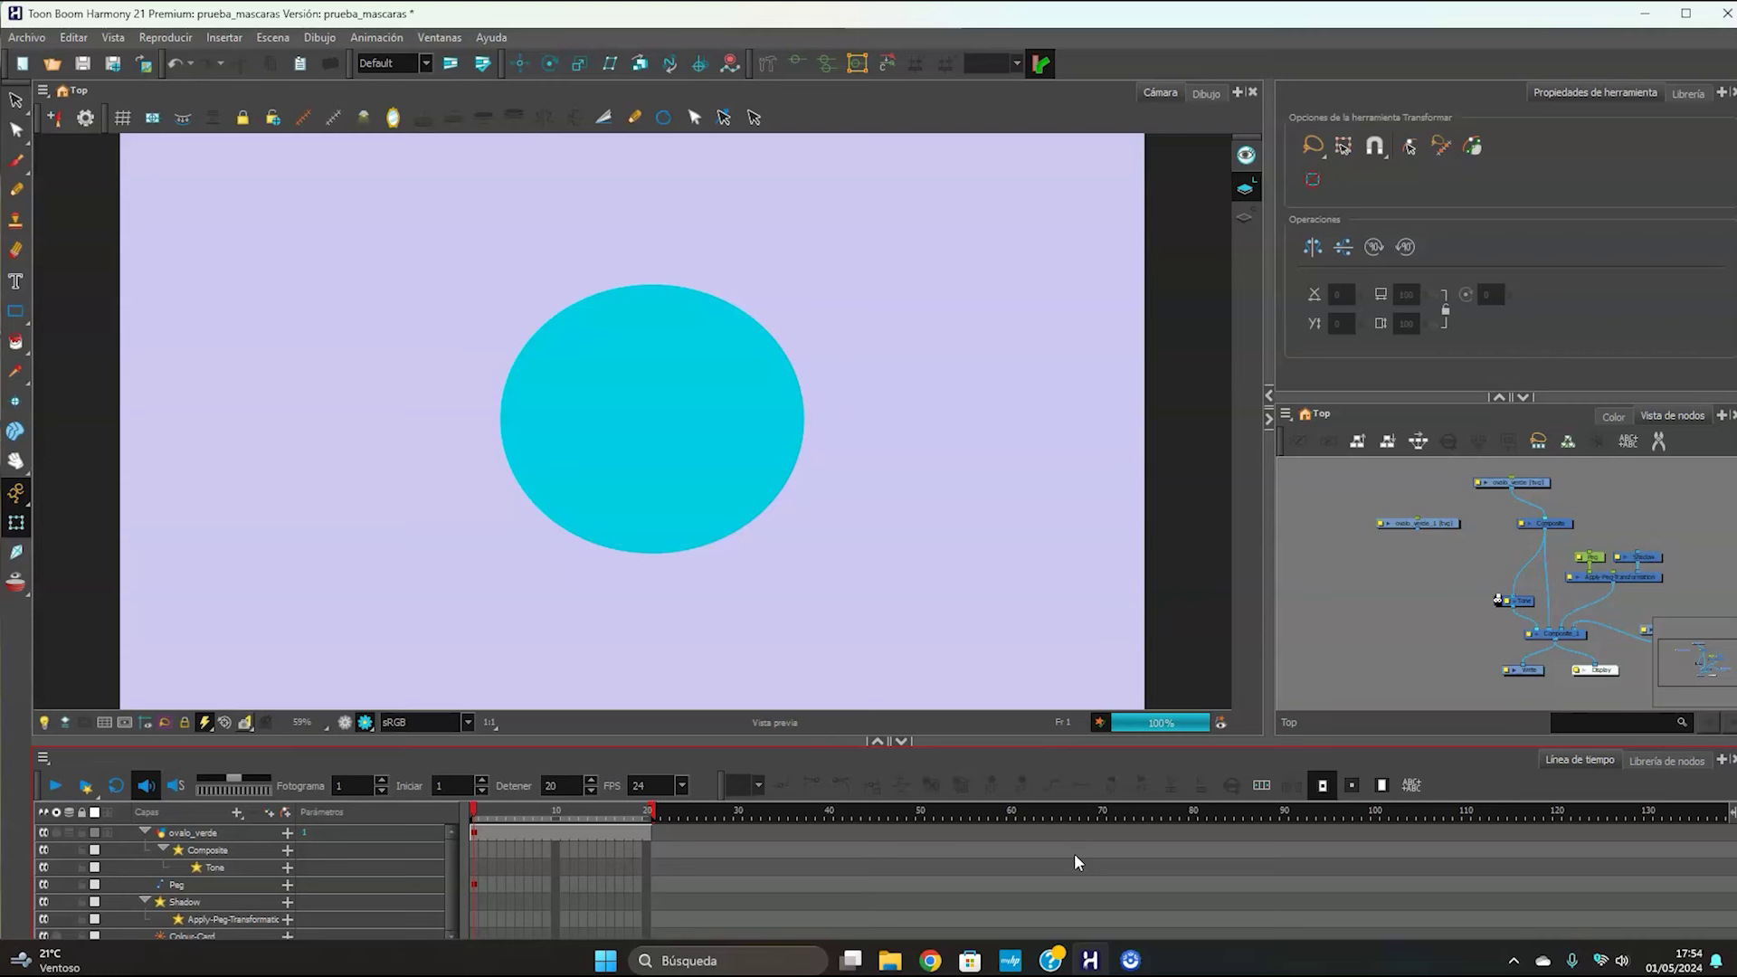
- Connect the ovalo_verde_1 drawing node to the matte input of the Tone node
{"action": "left_click", "coordinate": [1399, 714]}
{"action": "left_click_drag", "start_coordinate": [1416, 534], "coordinate": [1499, 600]}
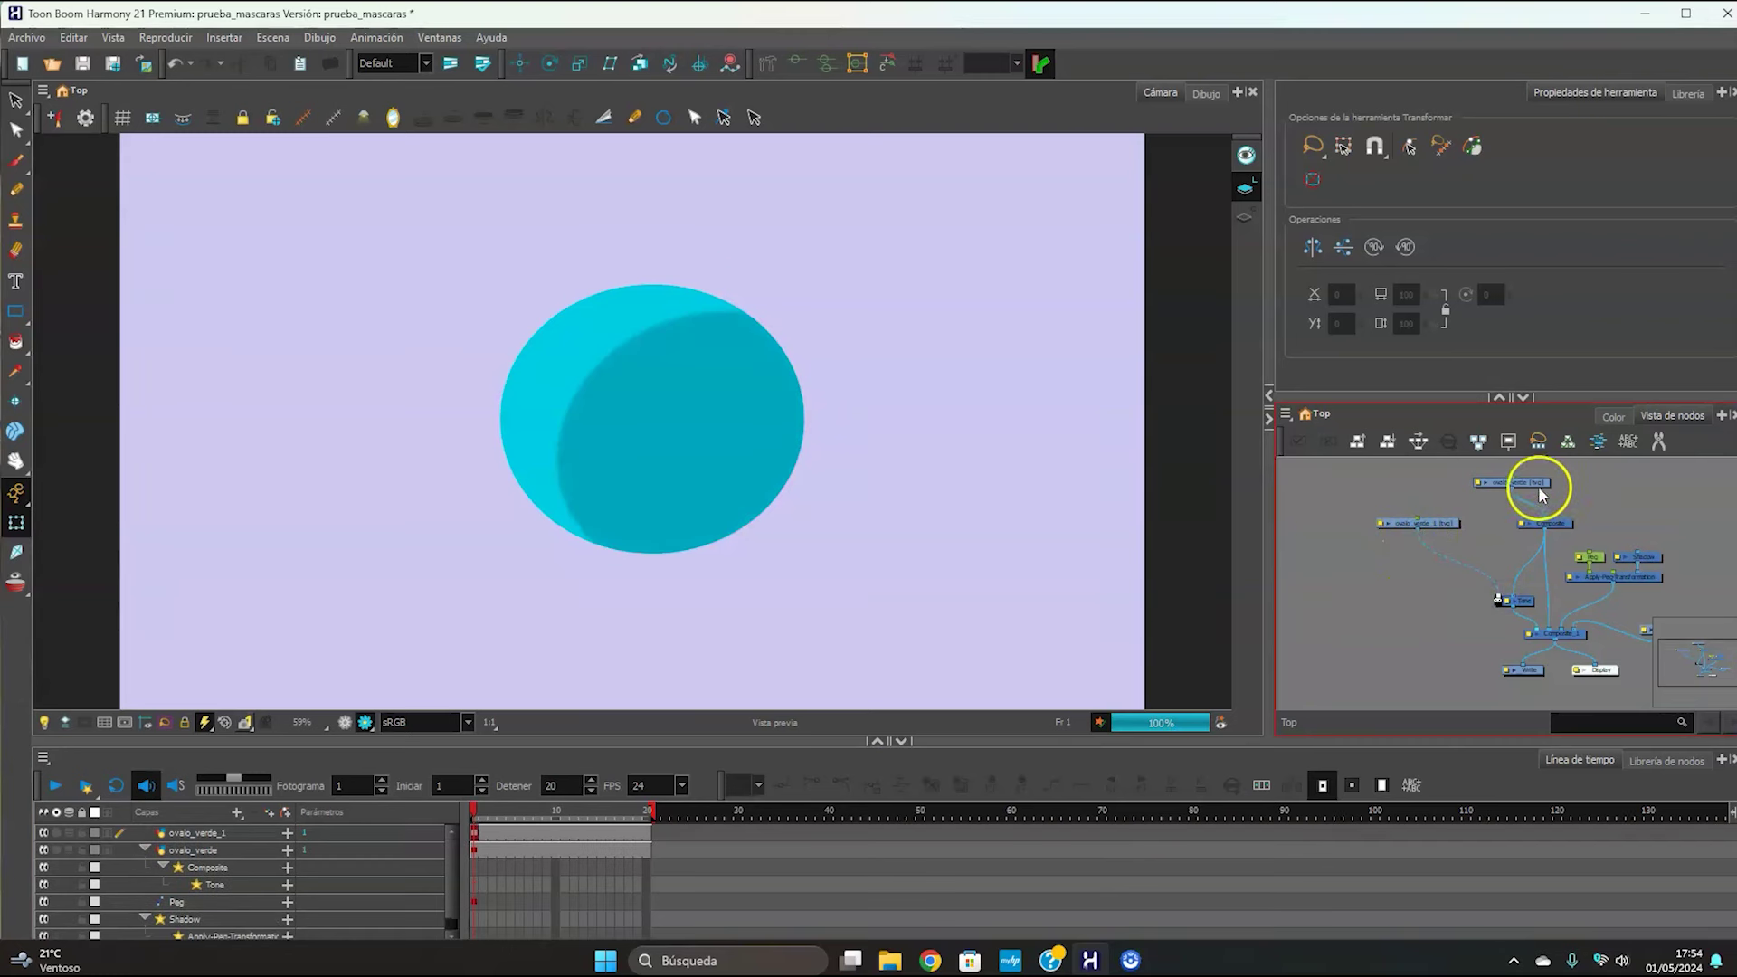
{"action": "left_click_drag", "start_coordinate": [1629, 563], "coordinate": [1549, 521]}
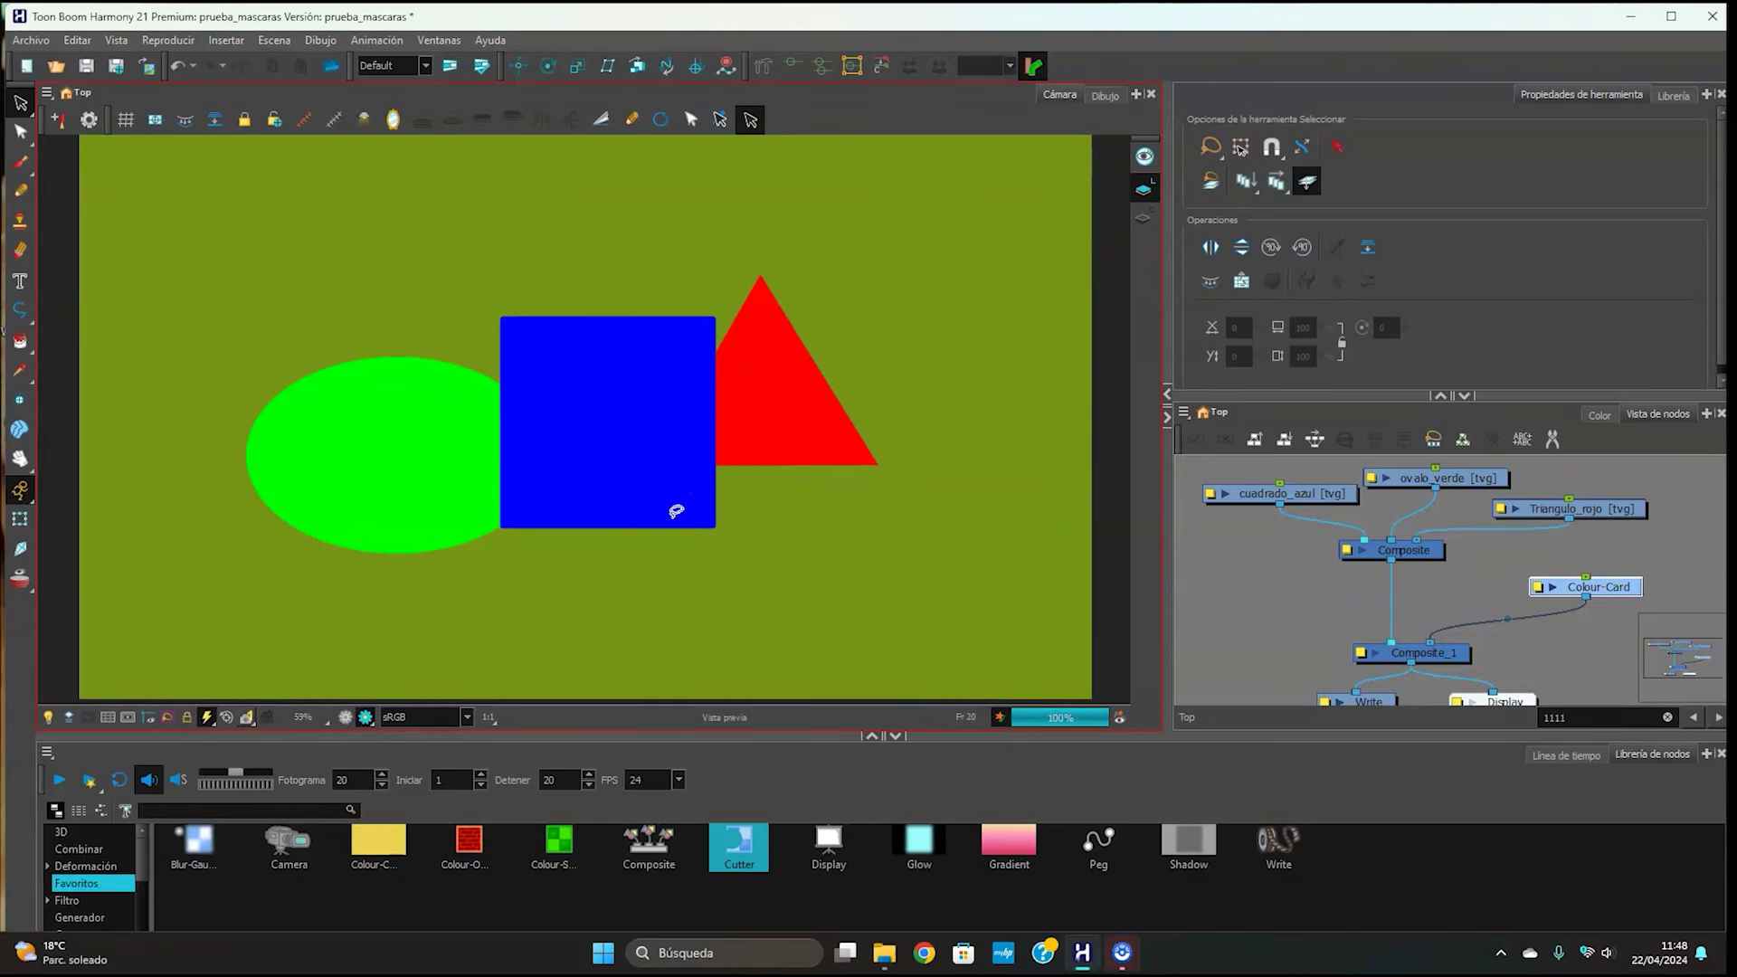
- Add a Shadow node from the favourites and insert it on the connection between Composite and Composite_1
{"action": "left_click", "coordinate": [1251, 582]}
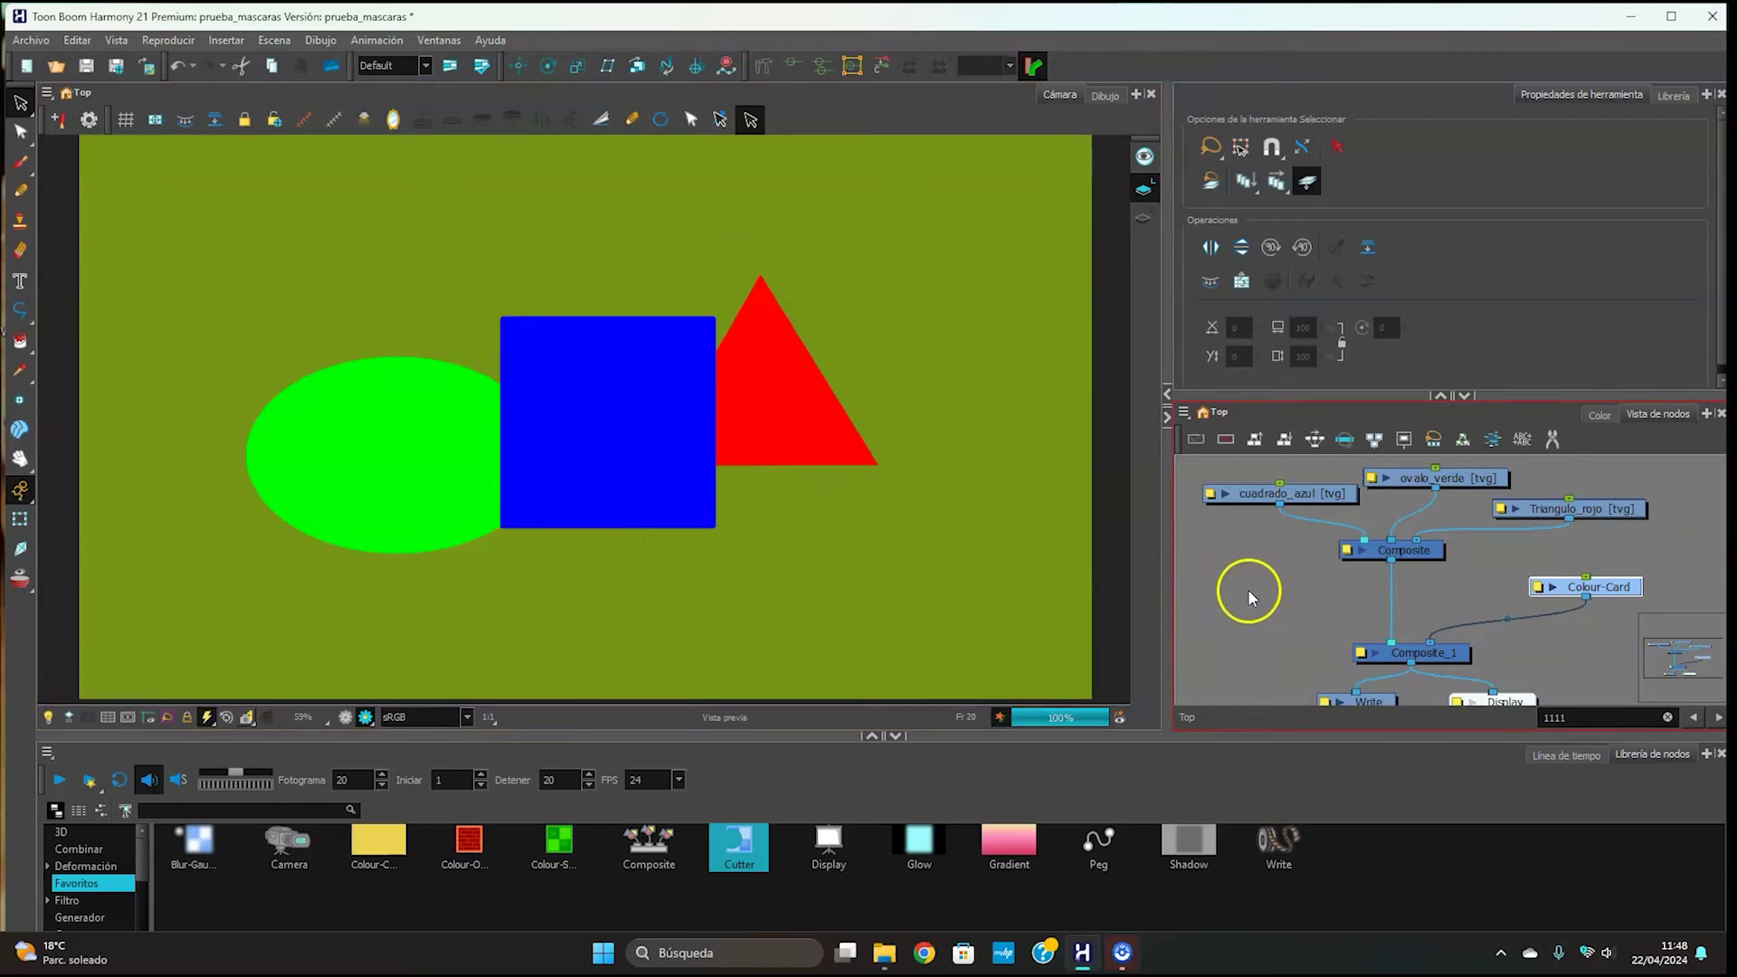
{"action": "left_click", "coordinate": [1157, 788]}
{"action": "left_click_drag", "start_coordinate": [1199, 844], "coordinate": [1276, 612]}
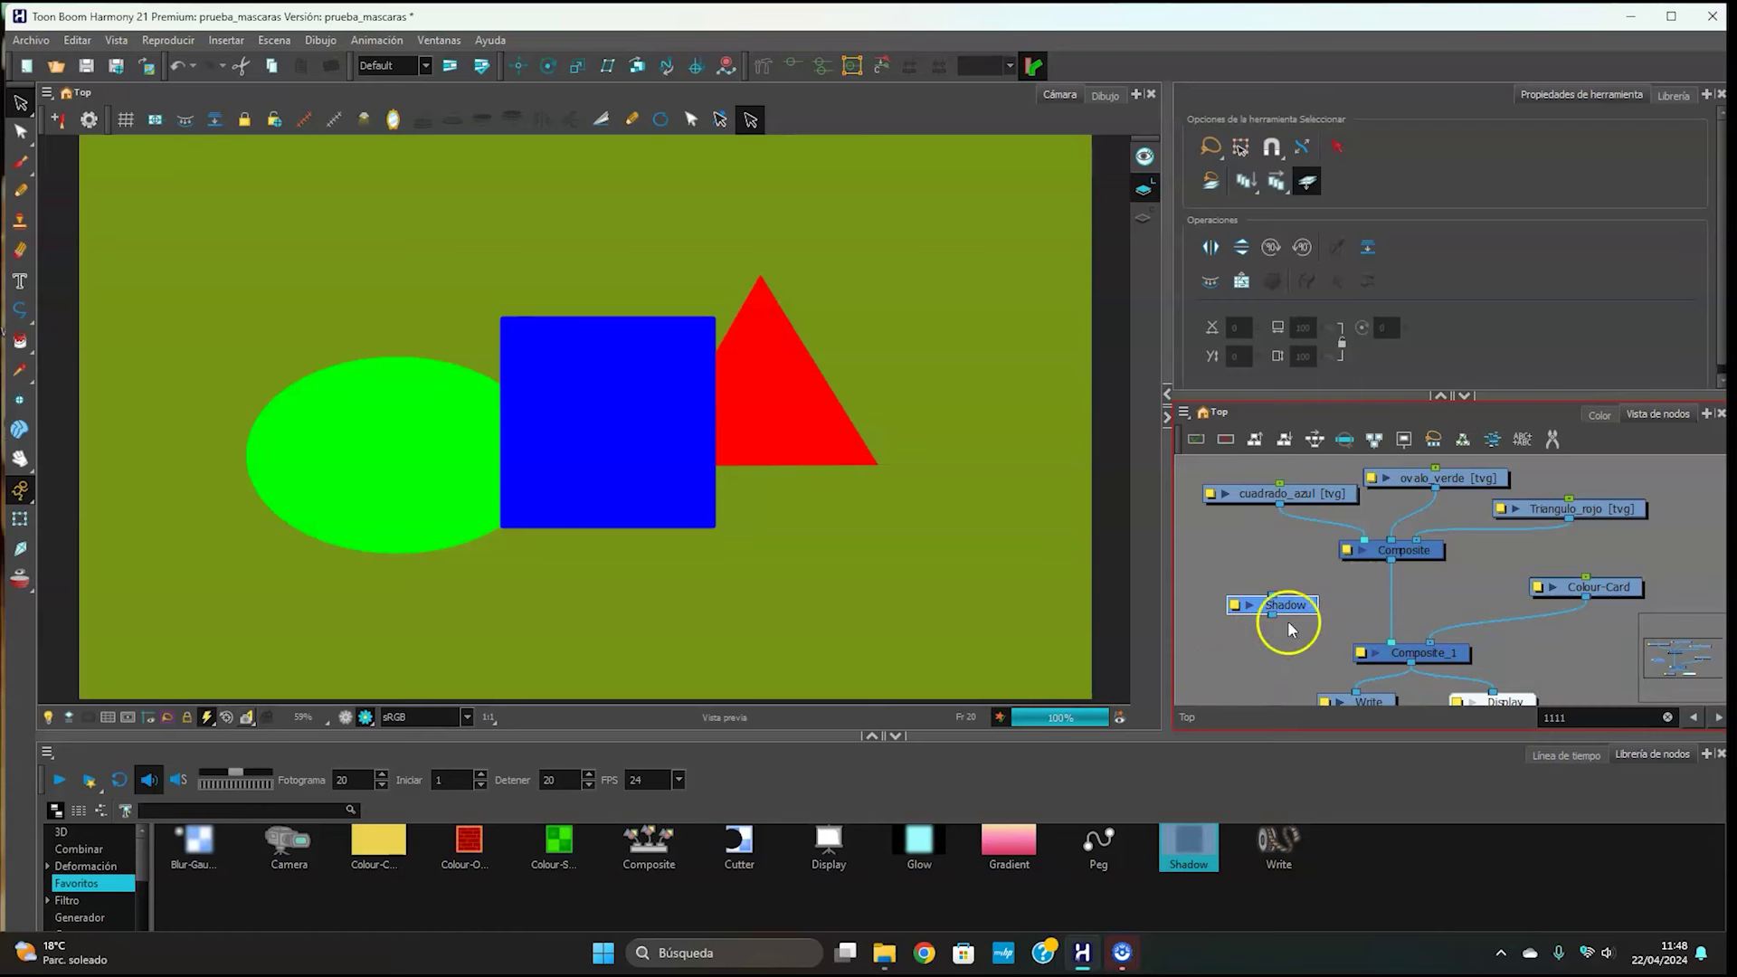
{"action": "left_click_drag", "start_coordinate": [1289, 608], "coordinate": [1404, 602]}
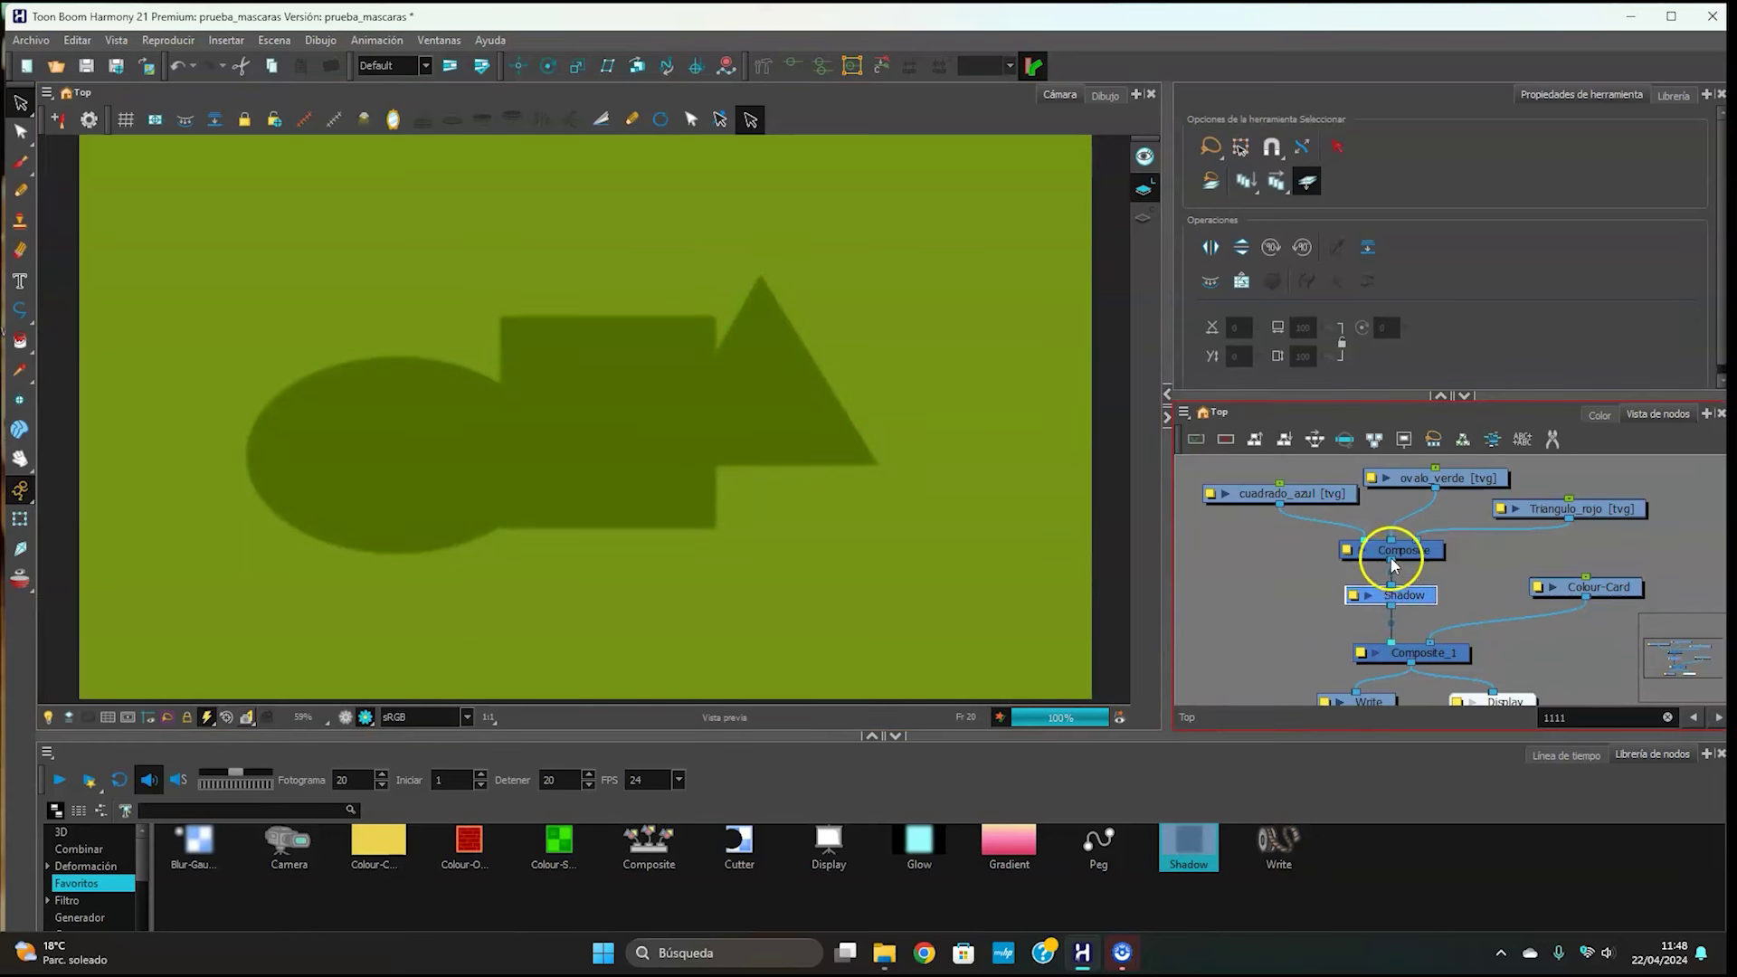
- Shift the Shadow node aside and also connect Composite directly to Composite_1, in front of the Shadow branch
{"action": "left_click", "coordinate": [1372, 595]}
{"action": "left_click_drag", "start_coordinate": [1372, 595], "coordinate": [1441, 597]}
{"action": "left_click", "coordinate": [1432, 597]}
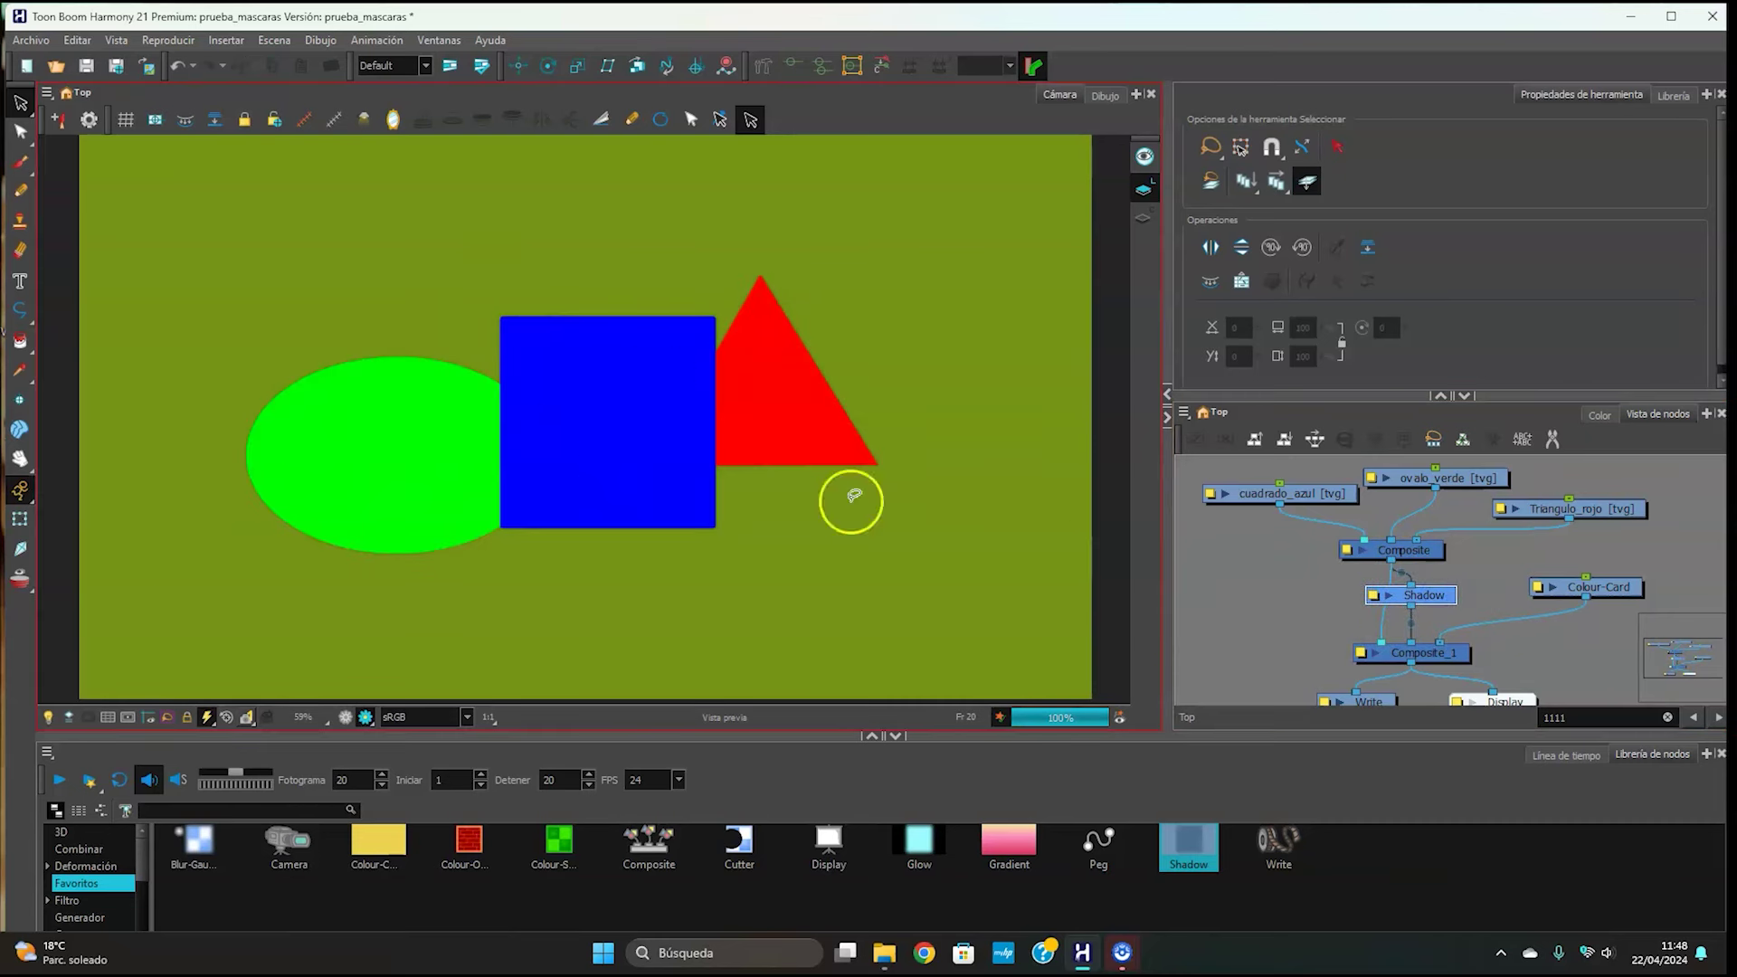
- Enlarge the node view and move the three drawing nodes and Composite upward to make room above Shadow
{"action": "left_click", "coordinate": [1437, 401]}
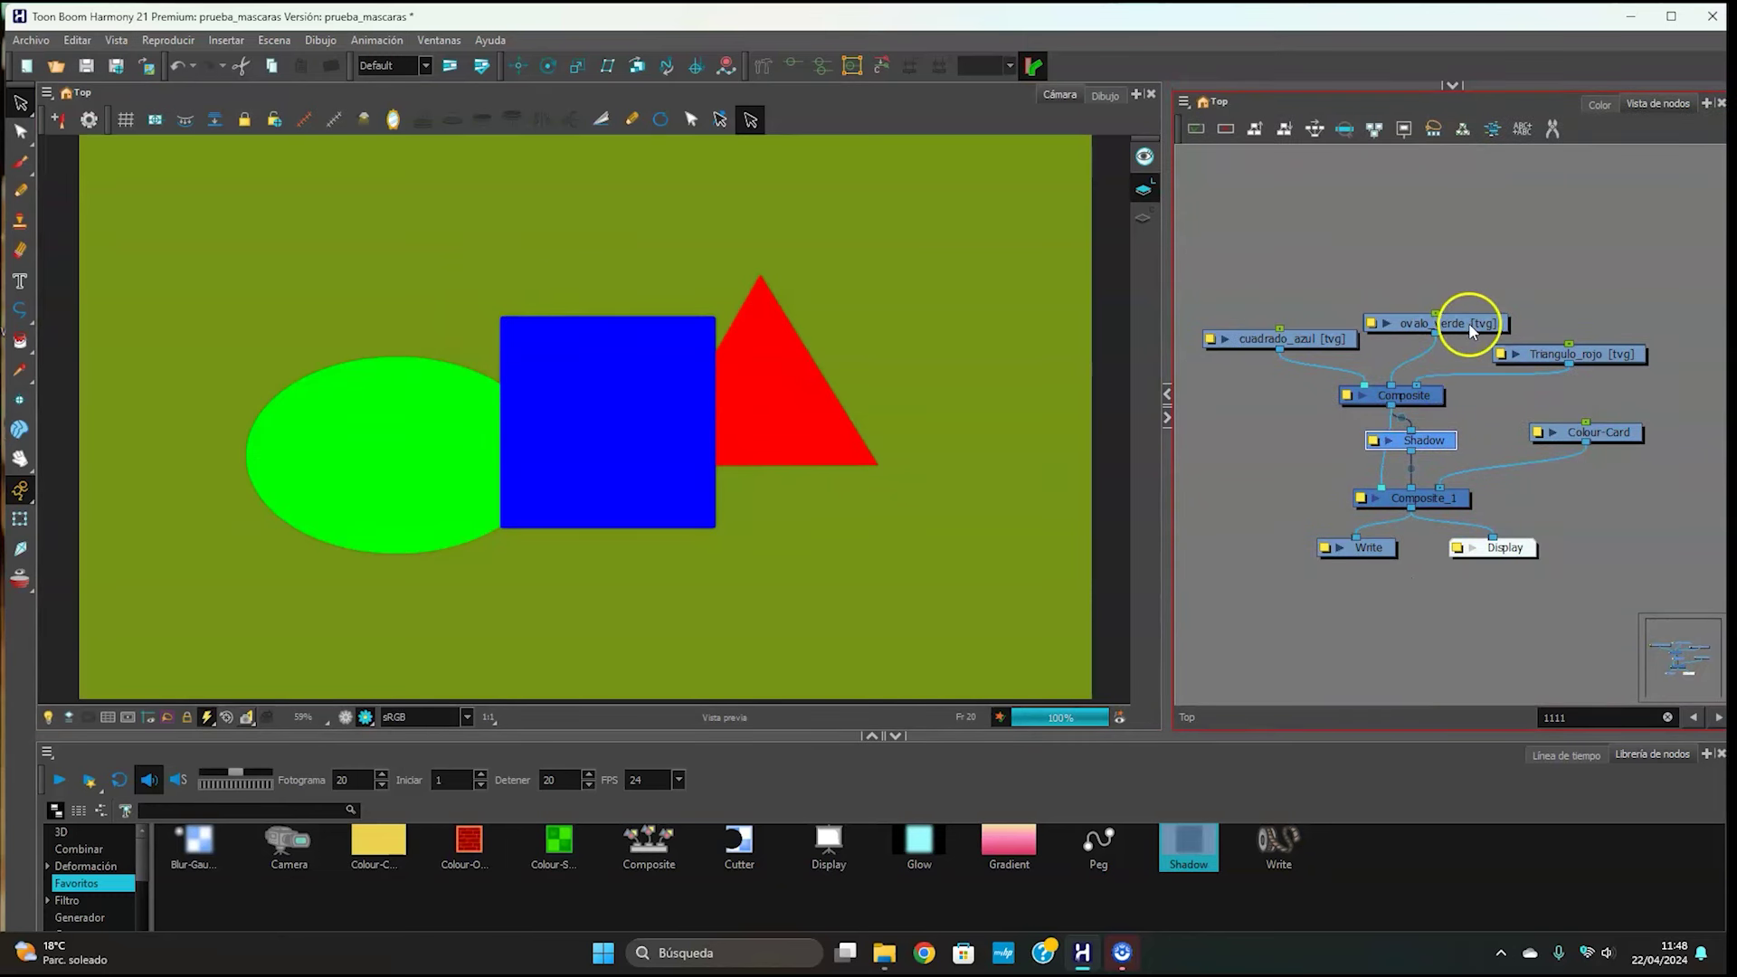
{"action": "left_click_drag", "start_coordinate": [1466, 319], "coordinate": [1470, 258]}
{"action": "left_click_drag", "start_coordinate": [1311, 338], "coordinate": [1313, 283]}
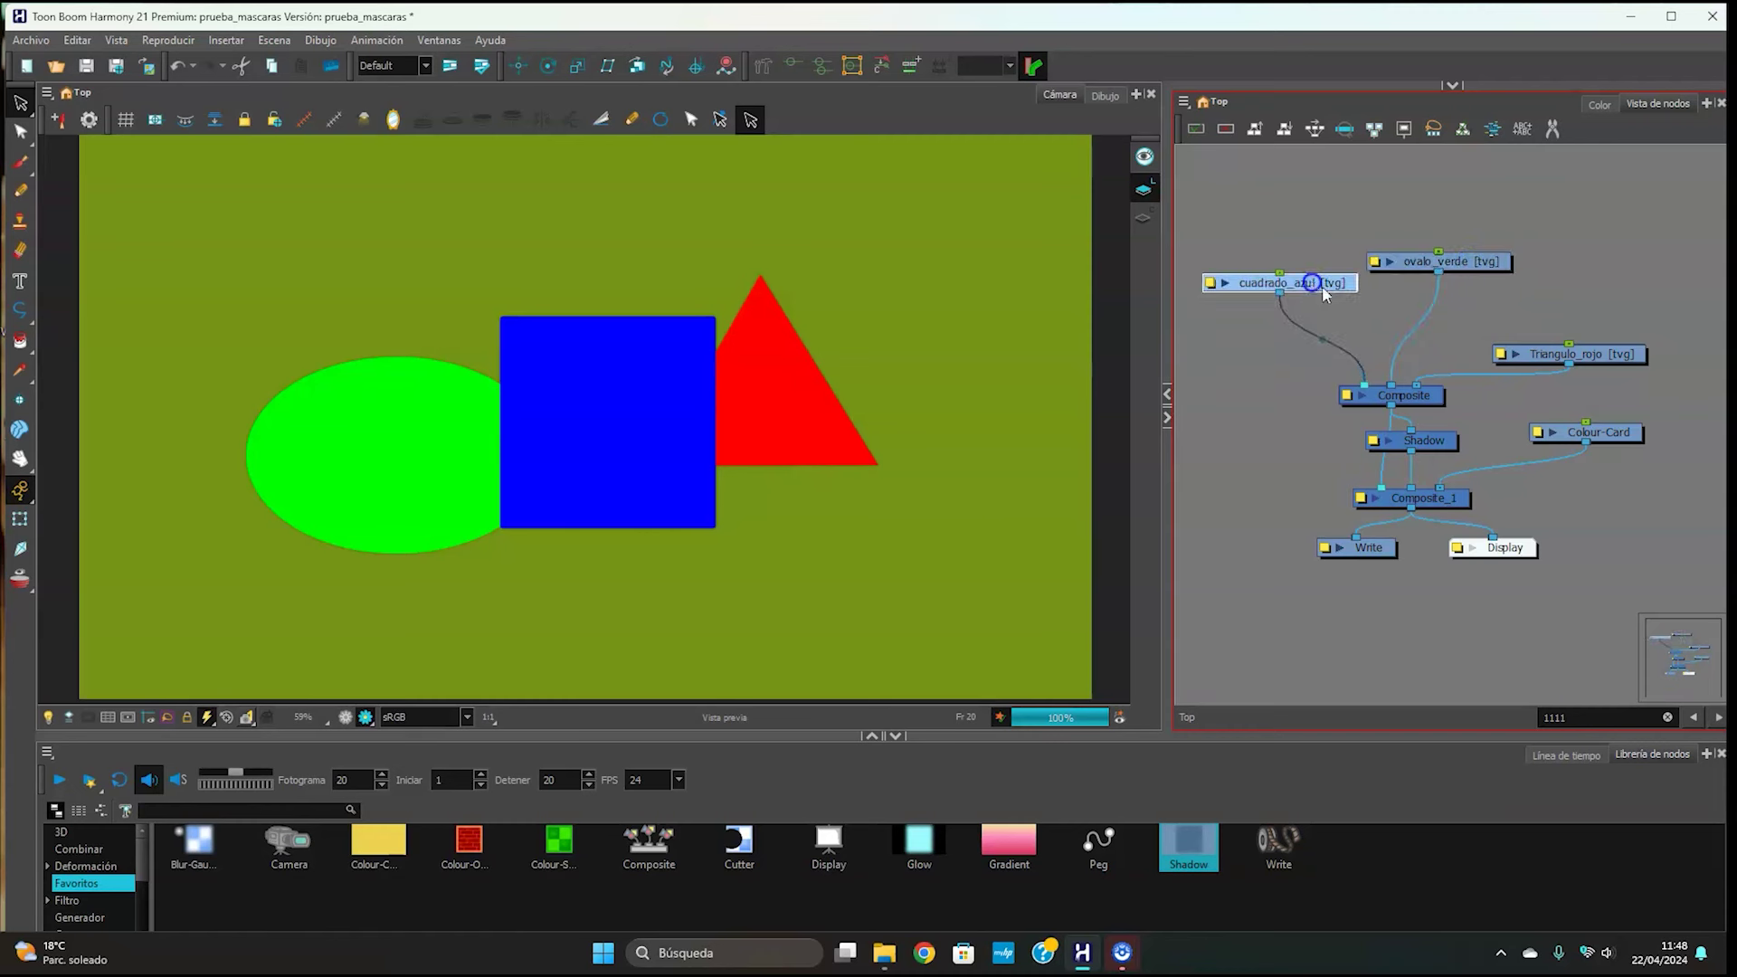
{"action": "left_click_drag", "start_coordinate": [1627, 355], "coordinate": [1619, 296]}
{"action": "left_click_drag", "start_coordinate": [1415, 399], "coordinate": [1415, 356]}
{"action": "left_click", "coordinate": [1500, 376]}
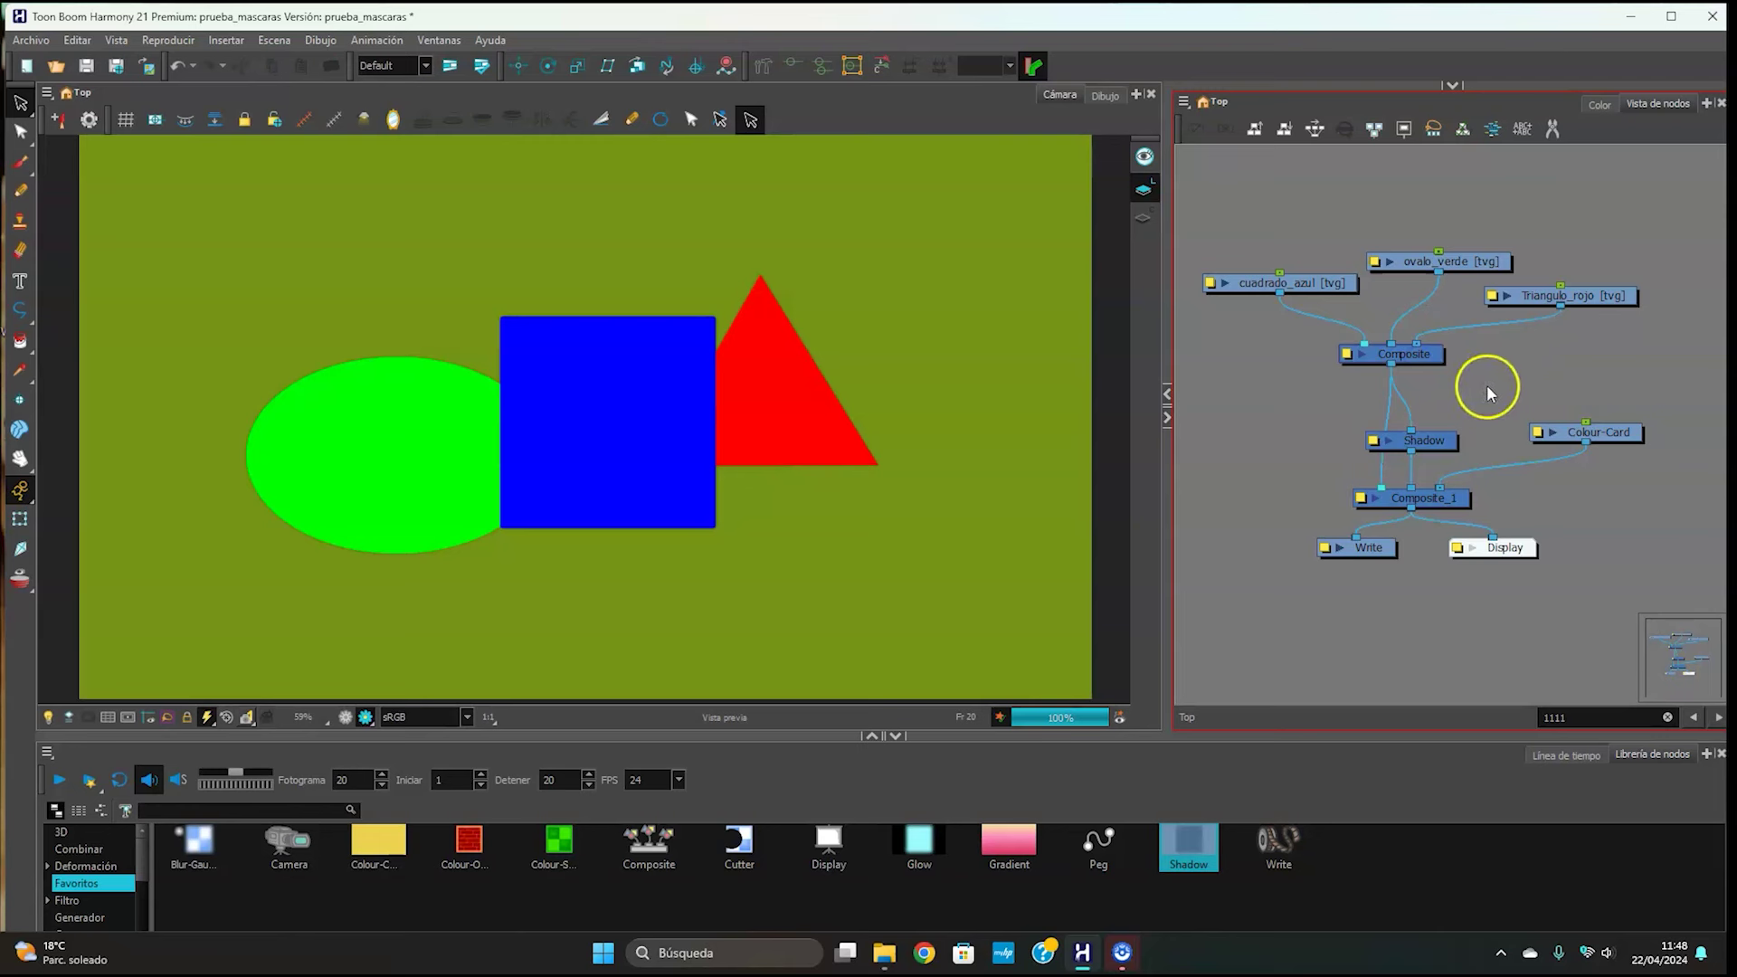
- Search the nodes for "apply peg" and add an Apply-Peg-Transformation node to the network
{"action": "left_click_drag", "start_coordinate": [239, 856], "coordinate": [1305, 638]}
{"action": "key", "text": "Tab"}
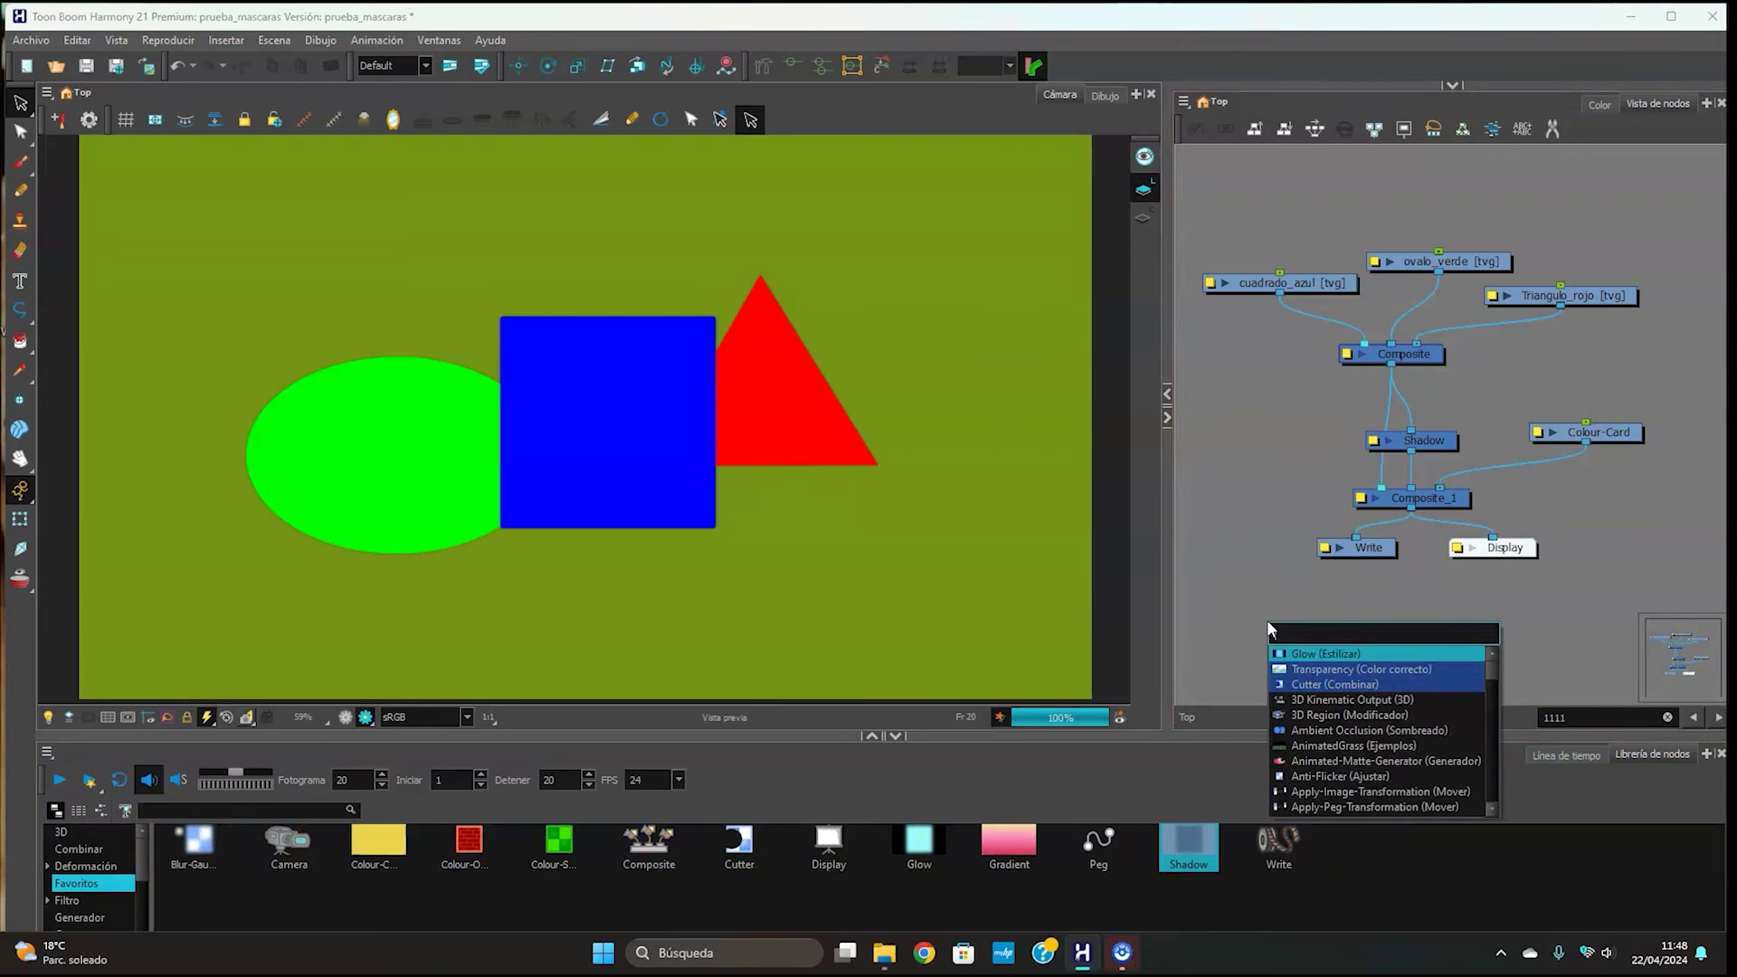
{"action": "left_click", "coordinate": [1268, 632]}
{"action": "type", "text": "apply peg"}
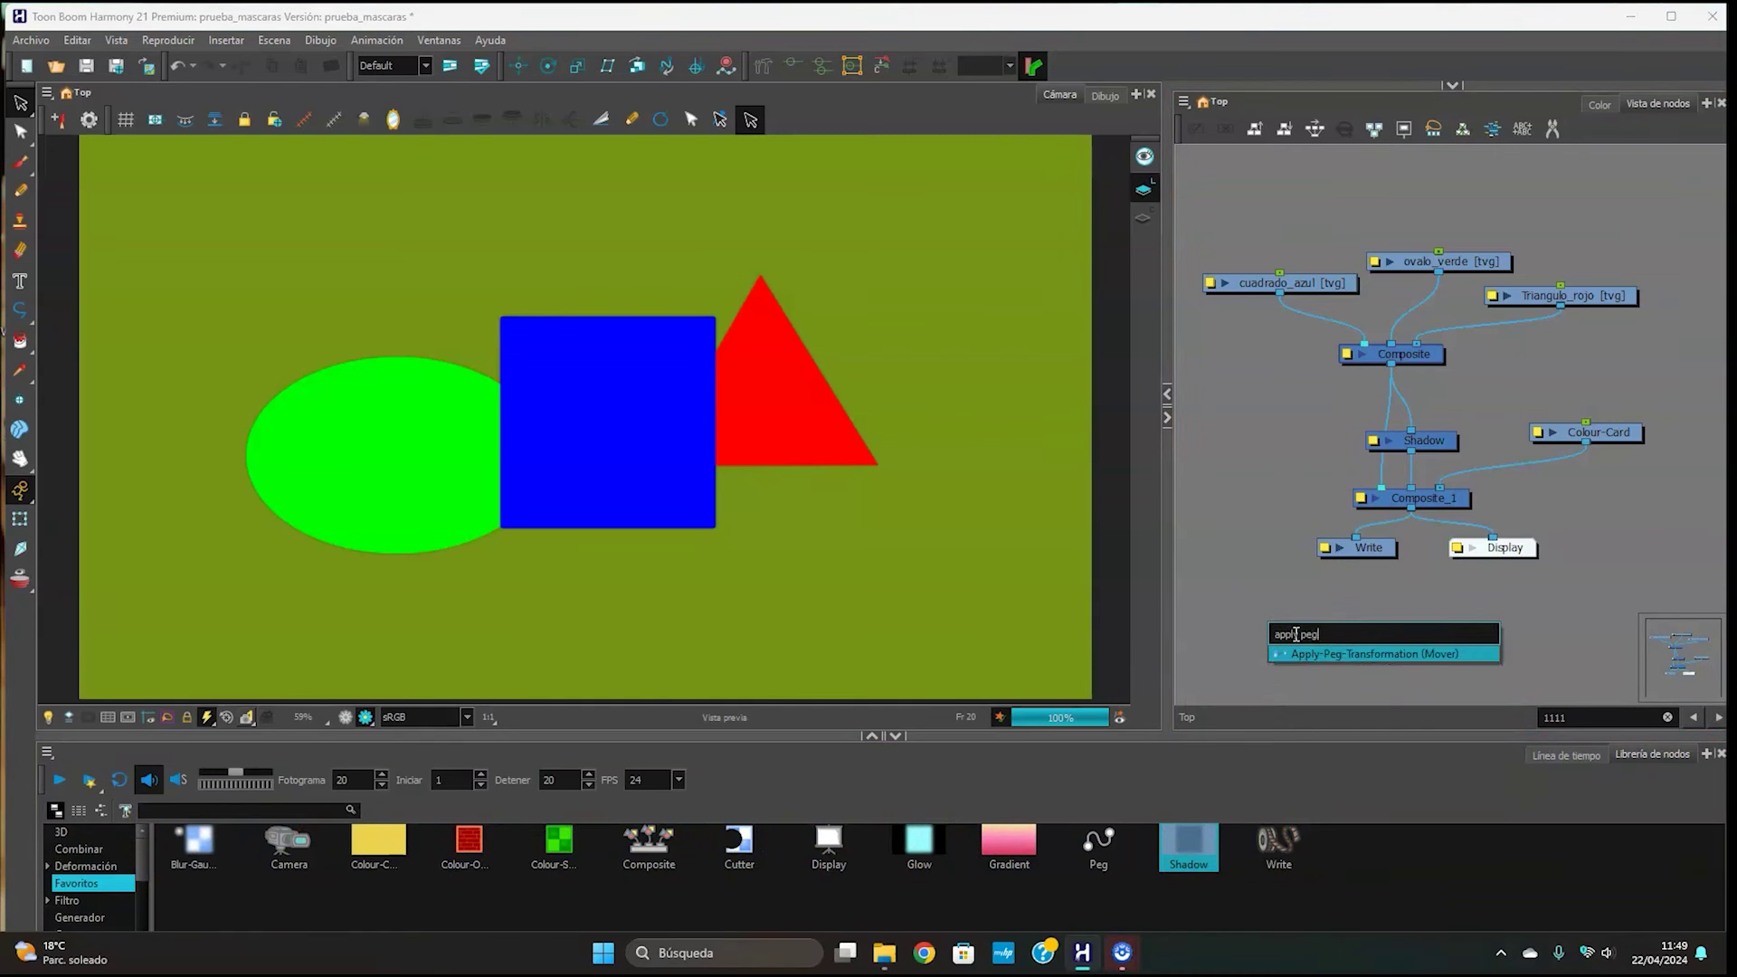
{"action": "left_click", "coordinate": [1396, 638]}
{"action": "left_click", "coordinate": [1388, 653]}
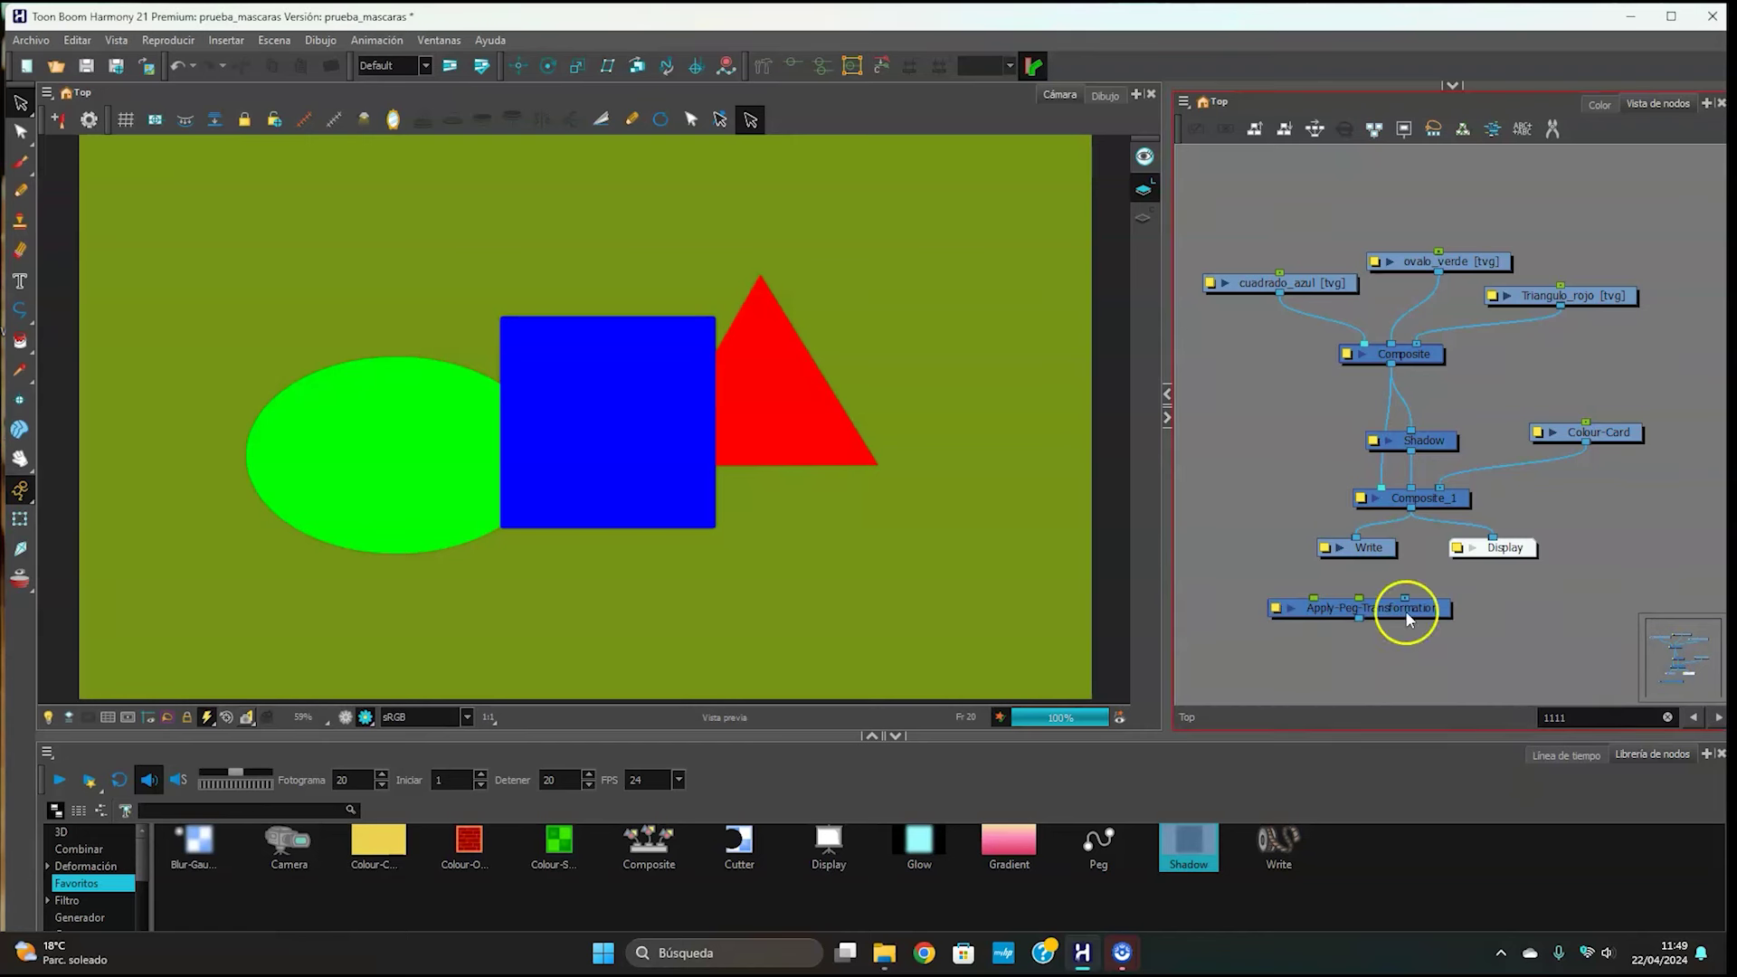
- Rearrange Shadow and Colour-Card, place Apply-Peg-Transformation below Shadow, and connect Shadow to its rightmost input
{"action": "left_click_drag", "start_coordinate": [1406, 614], "coordinate": [1440, 625]}
{"action": "left_click_drag", "start_coordinate": [1626, 434], "coordinate": [1675, 531]}
{"action": "left_click_drag", "start_coordinate": [1446, 441], "coordinate": [1495, 404]}
{"action": "left_click_drag", "start_coordinate": [1455, 626], "coordinate": [1577, 461]}
{"action": "left_click_drag", "start_coordinate": [1410, 487], "coordinate": [1567, 446]}
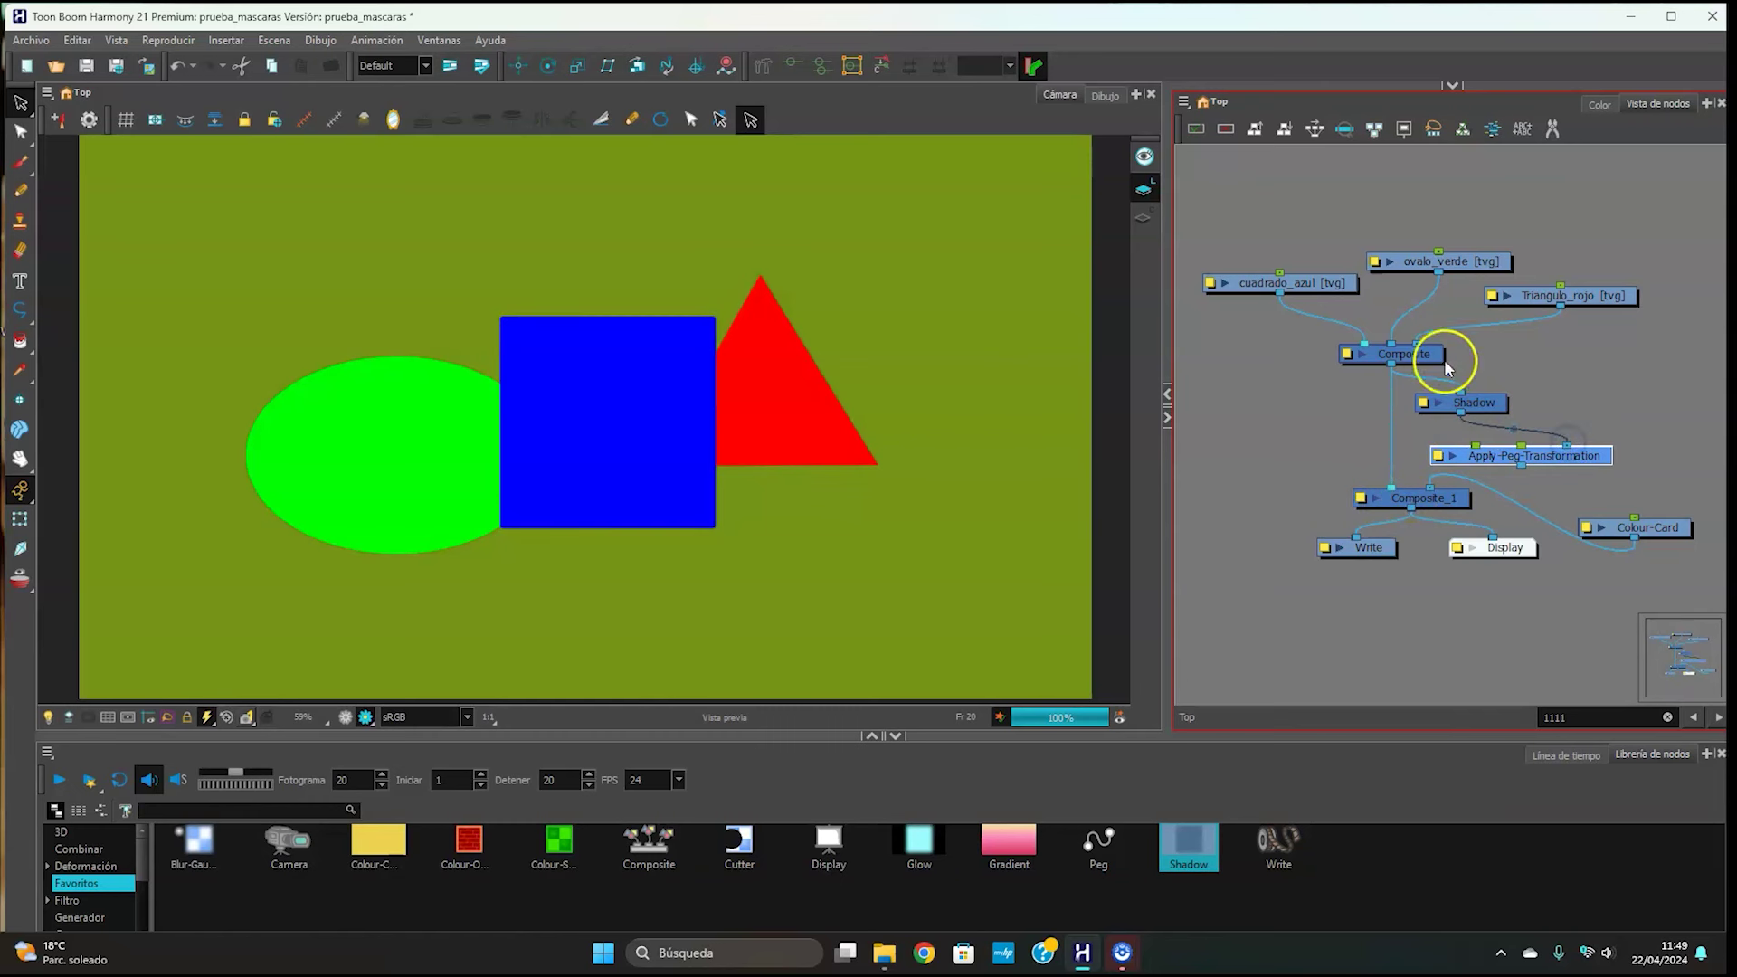
- Space out the upper nodes and Shadow, and connect the output of Apply-Peg-Transformation to Composite_1
{"action": "left_click_drag", "start_coordinate": [1248, 213], "coordinate": [1598, 373]}
{"action": "left_click_drag", "start_coordinate": [1418, 263], "coordinate": [1414, 190]}
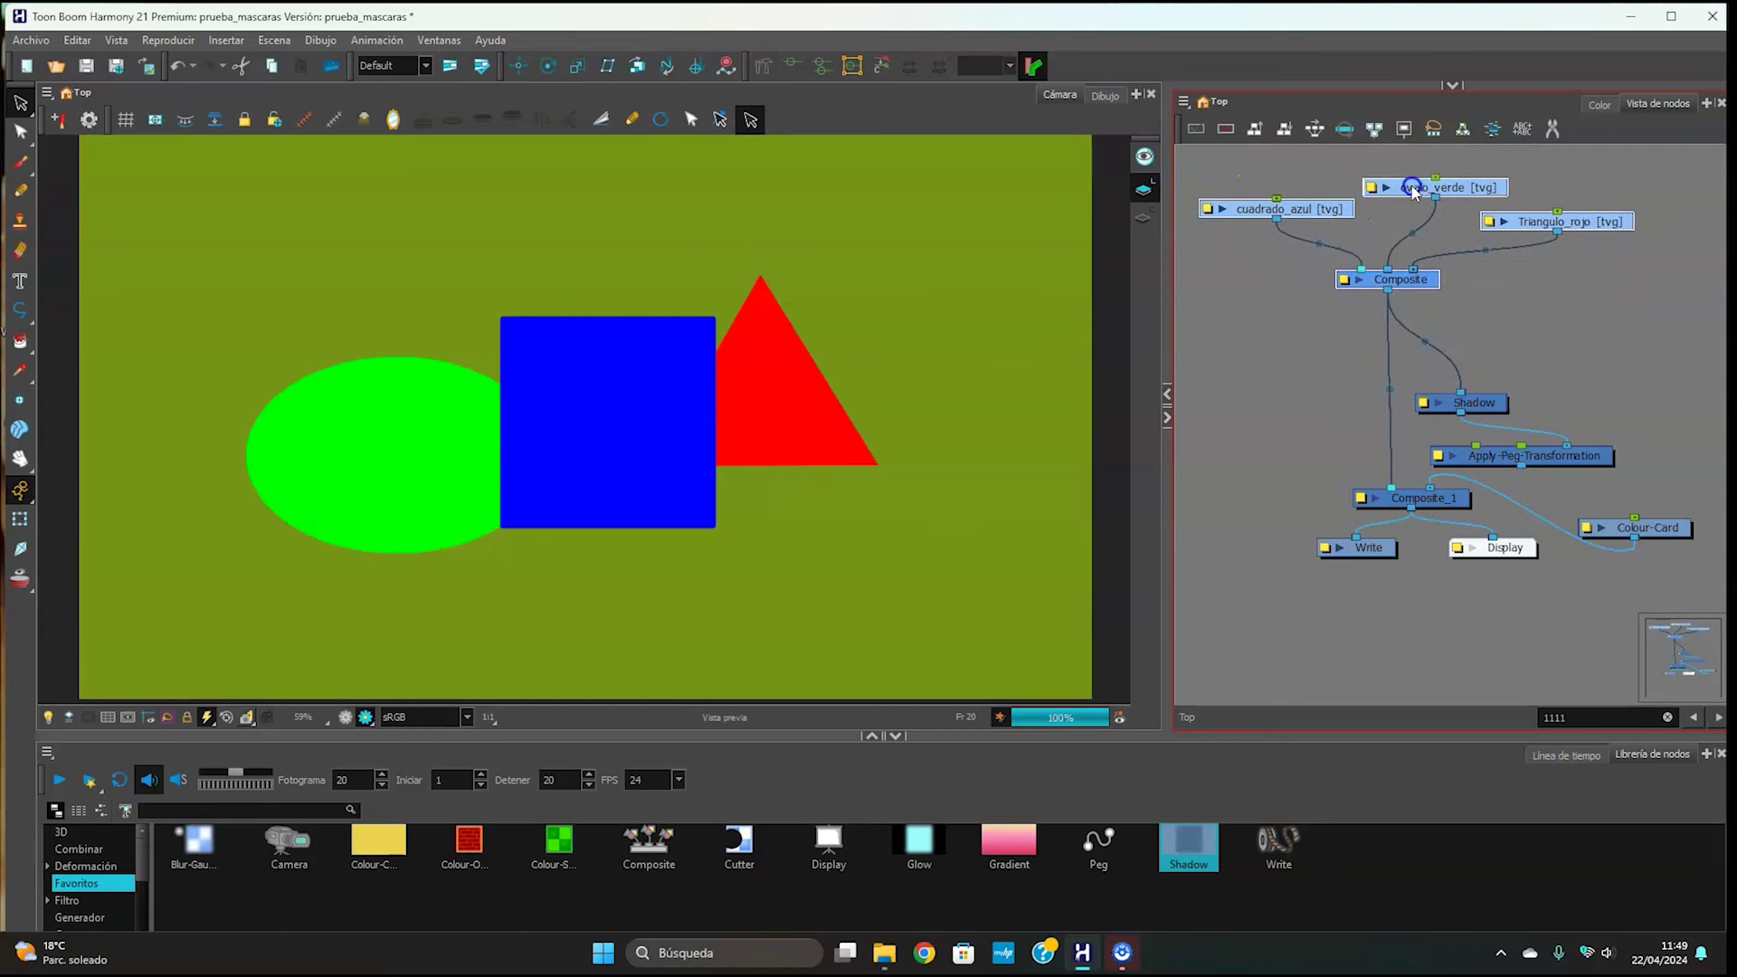
{"action": "left_click_drag", "start_coordinate": [1489, 406], "coordinate": [1500, 350]}
{"action": "left_click_drag", "start_coordinate": [1549, 463], "coordinate": [1410, 487]}
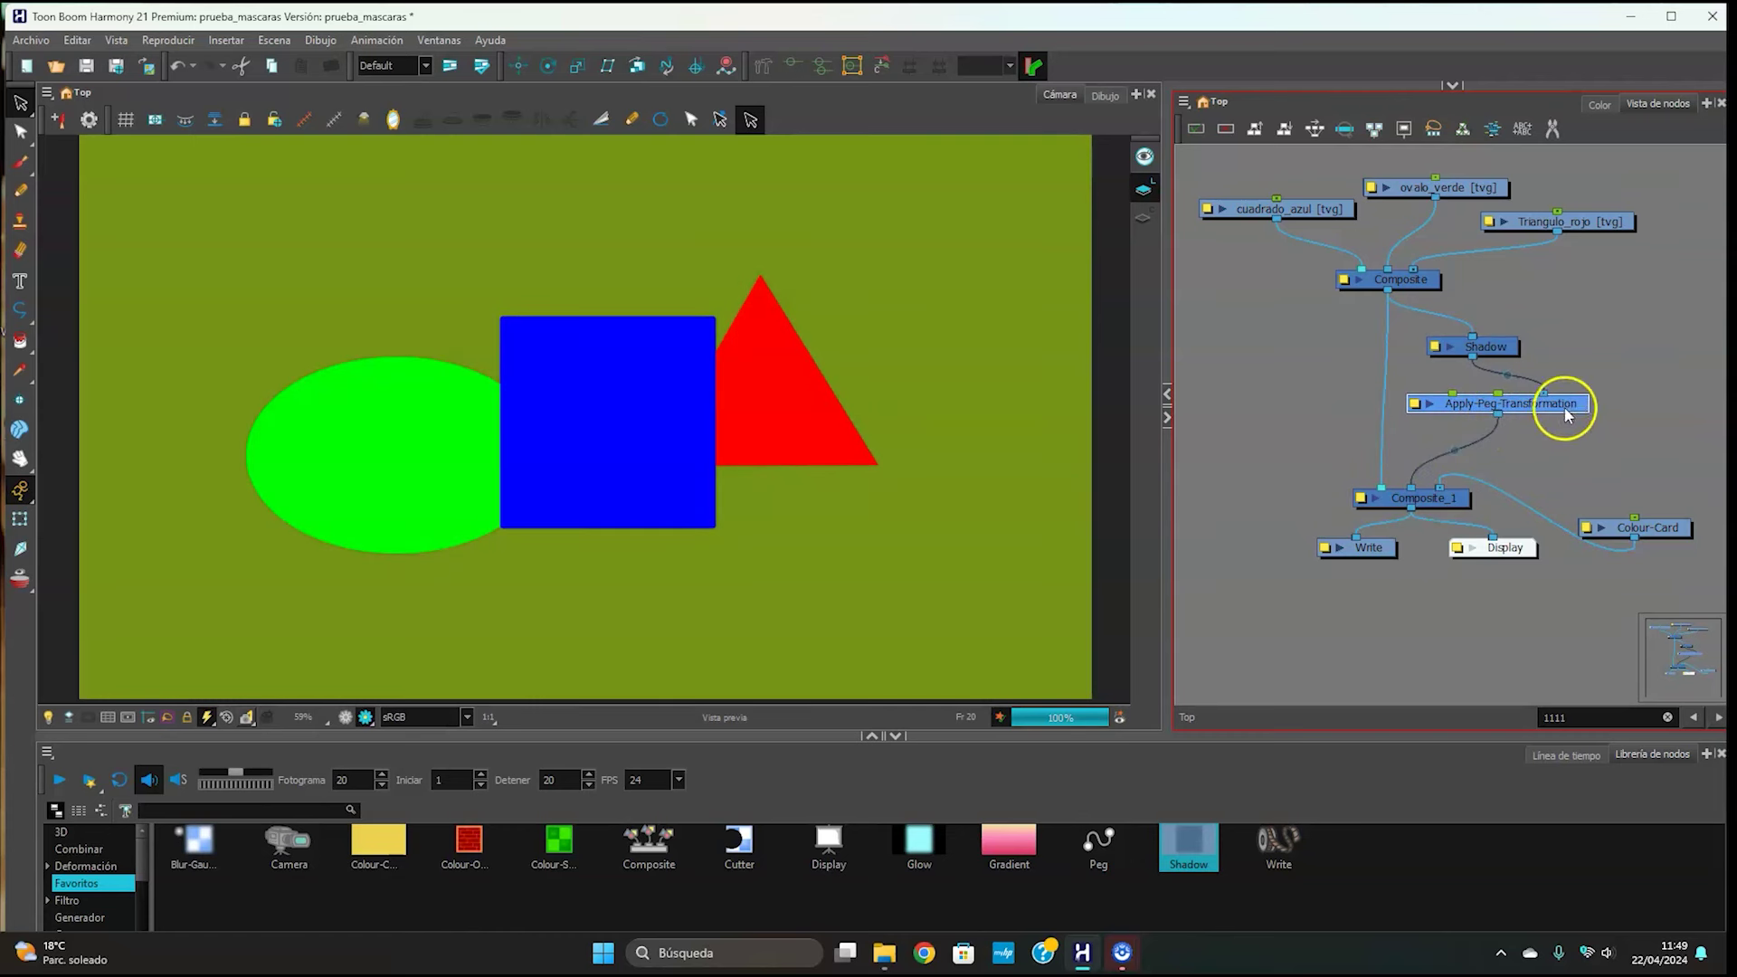
{"action": "left_click_drag", "start_coordinate": [1562, 407], "coordinate": [1566, 420]}
{"action": "left_click_drag", "start_coordinate": [1522, 347], "coordinate": [1578, 344]}
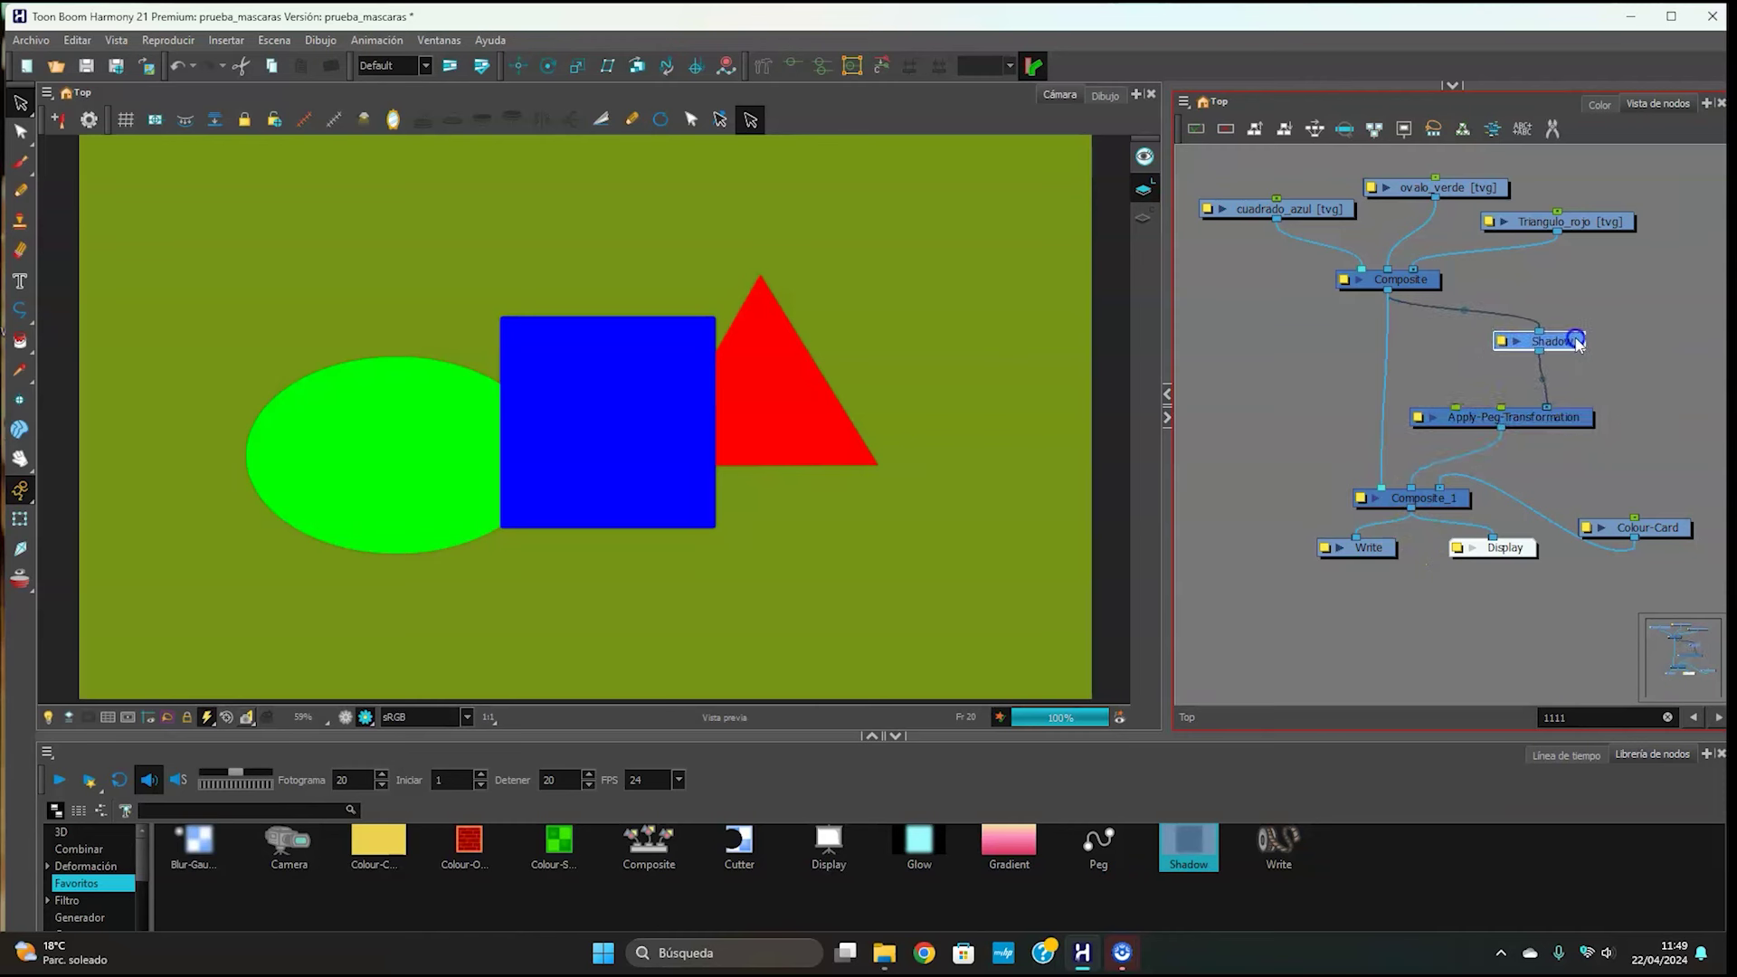
{"action": "left_click", "coordinate": [1464, 377]}
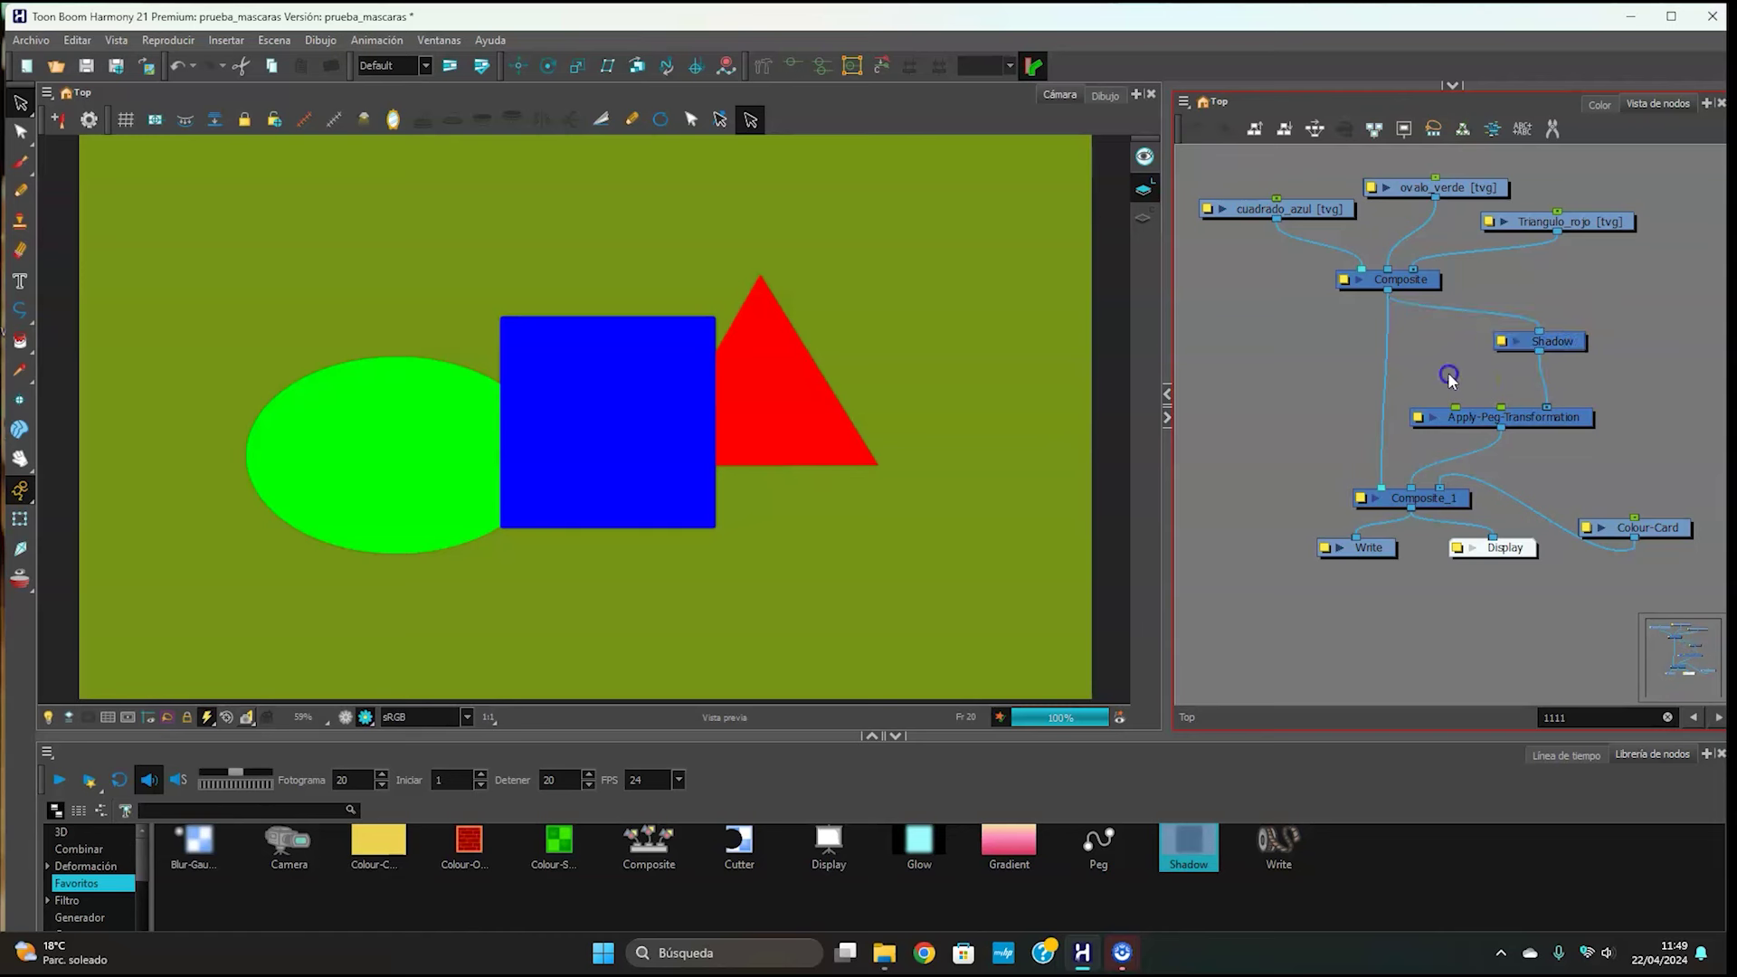
- Add a Peg node and connect it to the first input of Apply-Peg-Transformation, placing it just above
{"action": "left_click", "coordinate": [1370, 389]}
{"action": "key", "text": "ctrl+p"}
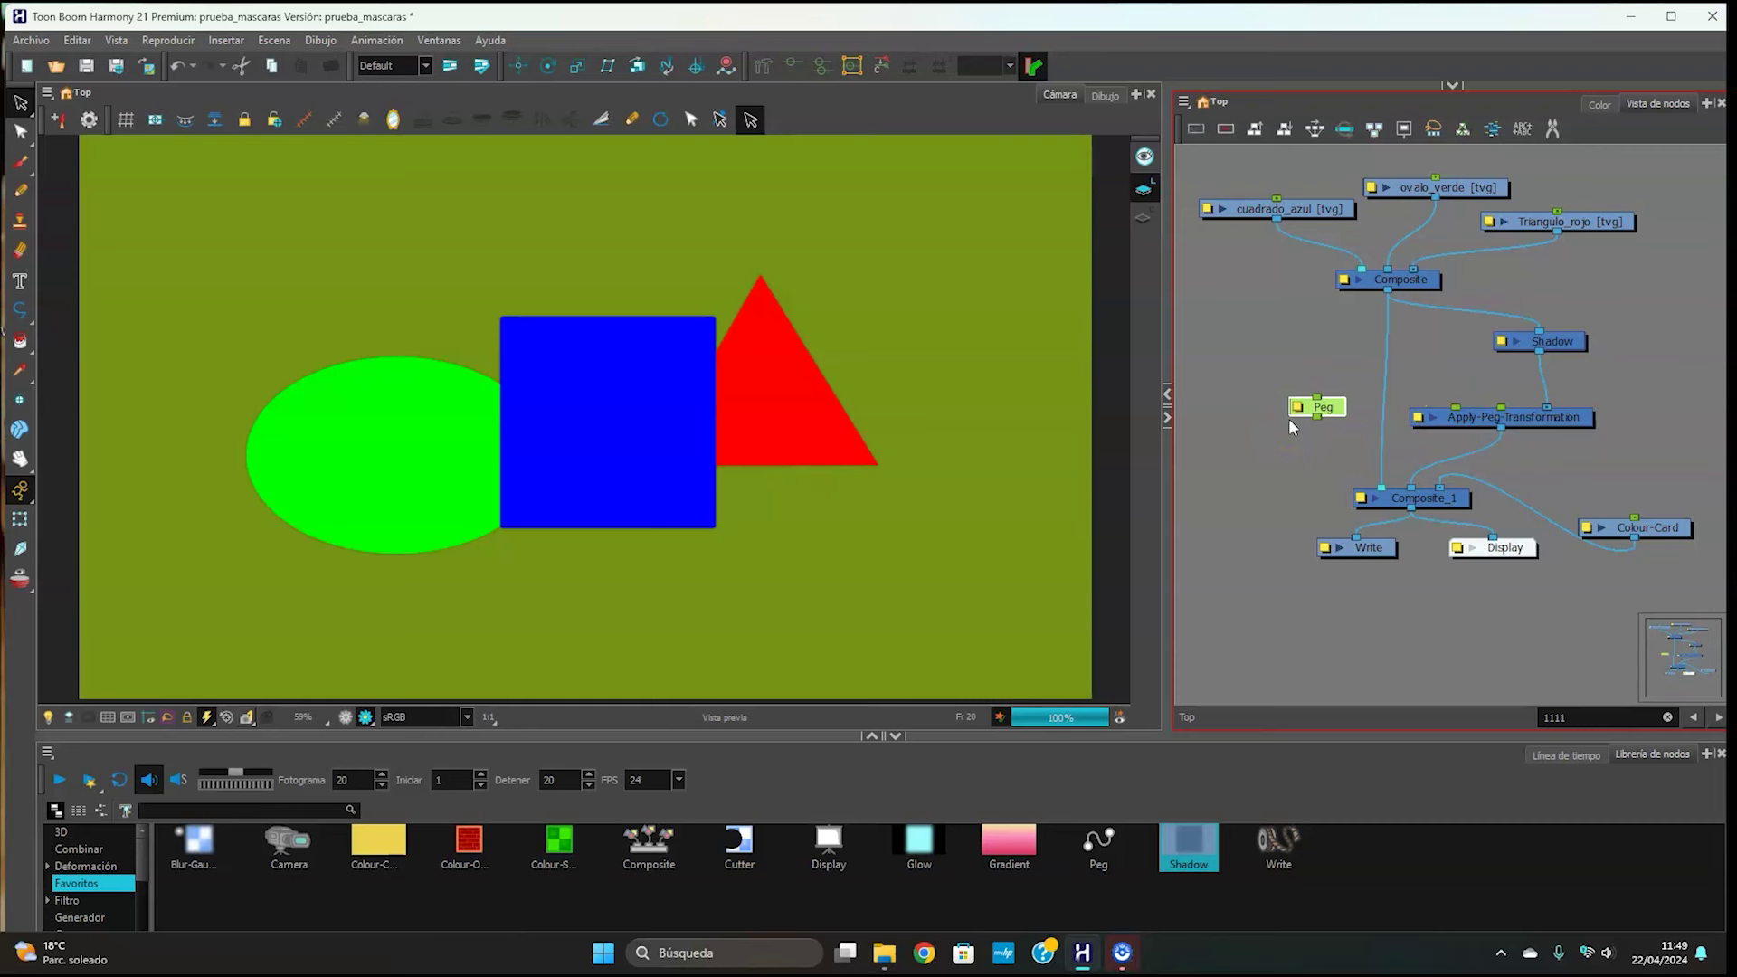
{"action": "left_click", "coordinate": [1185, 101]}
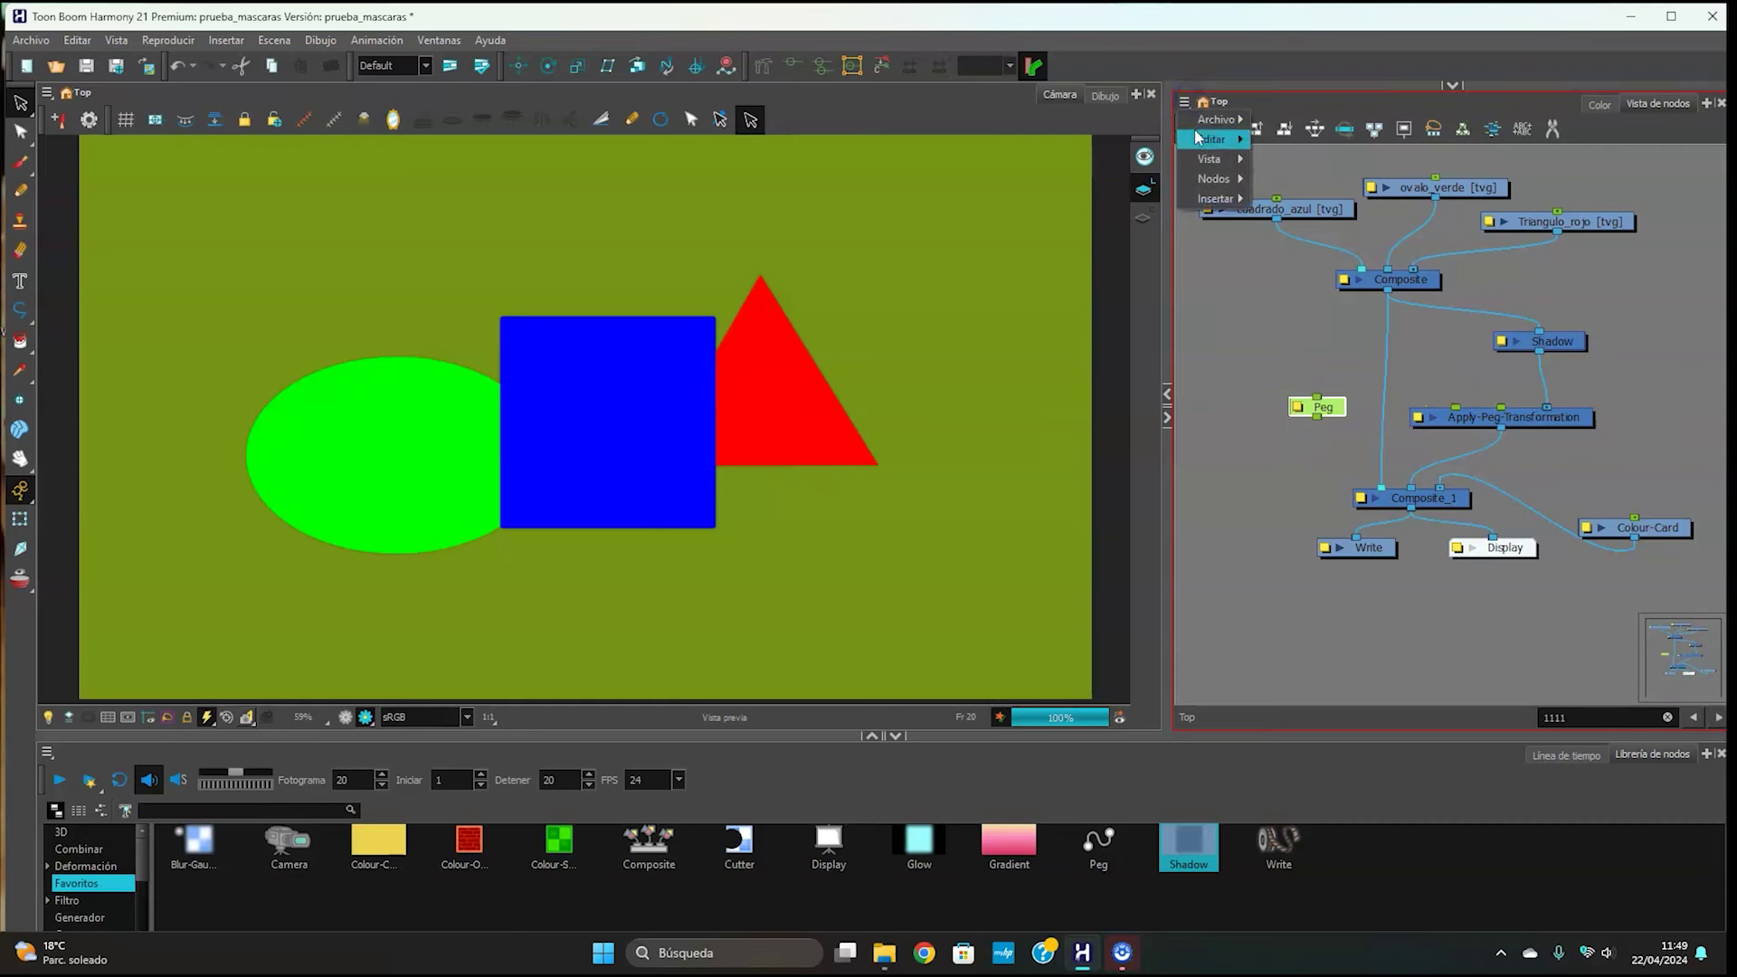
{"action": "mouse_move", "coordinate": [1219, 200]}
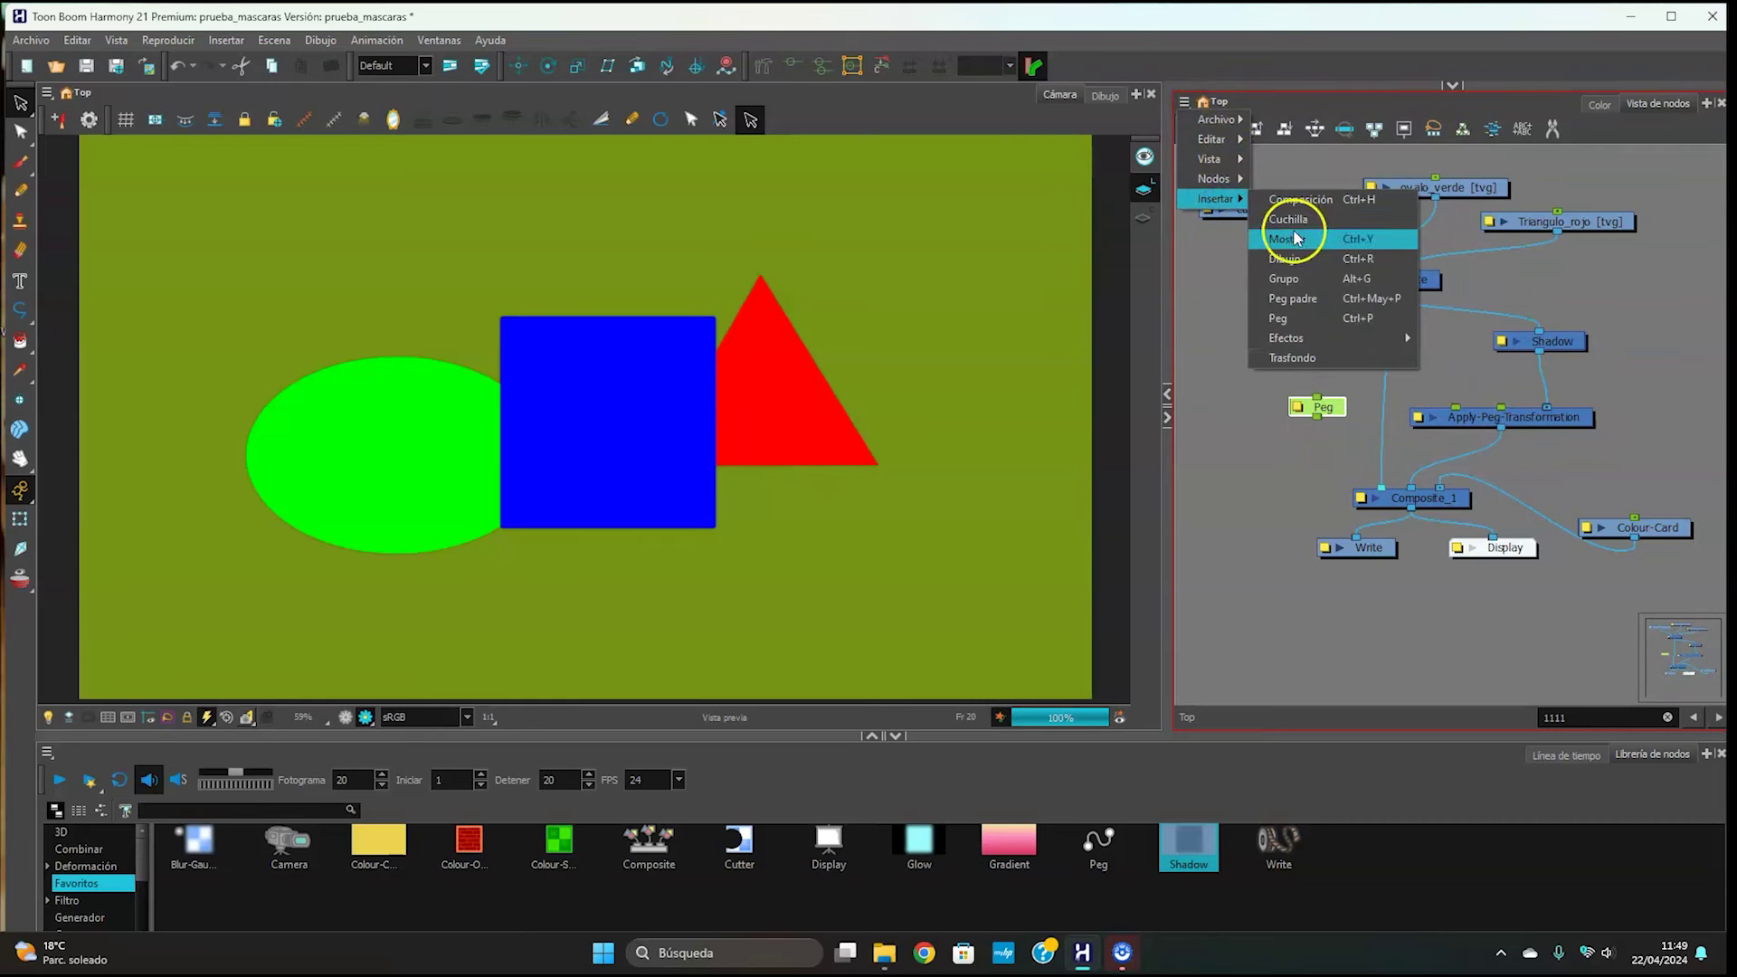
{"action": "left_click", "coordinate": [1241, 426]}
{"action": "mouse_move", "coordinate": [1328, 416]}
{"action": "left_mouse_down"}
{"action": "mouse_move", "coordinate": [1463, 368]}
{"action": "mouse_move", "coordinate": [1447, 426]}
{"action": "mouse_move", "coordinate": [1455, 409]}
{"action": "left_mouse_up"}
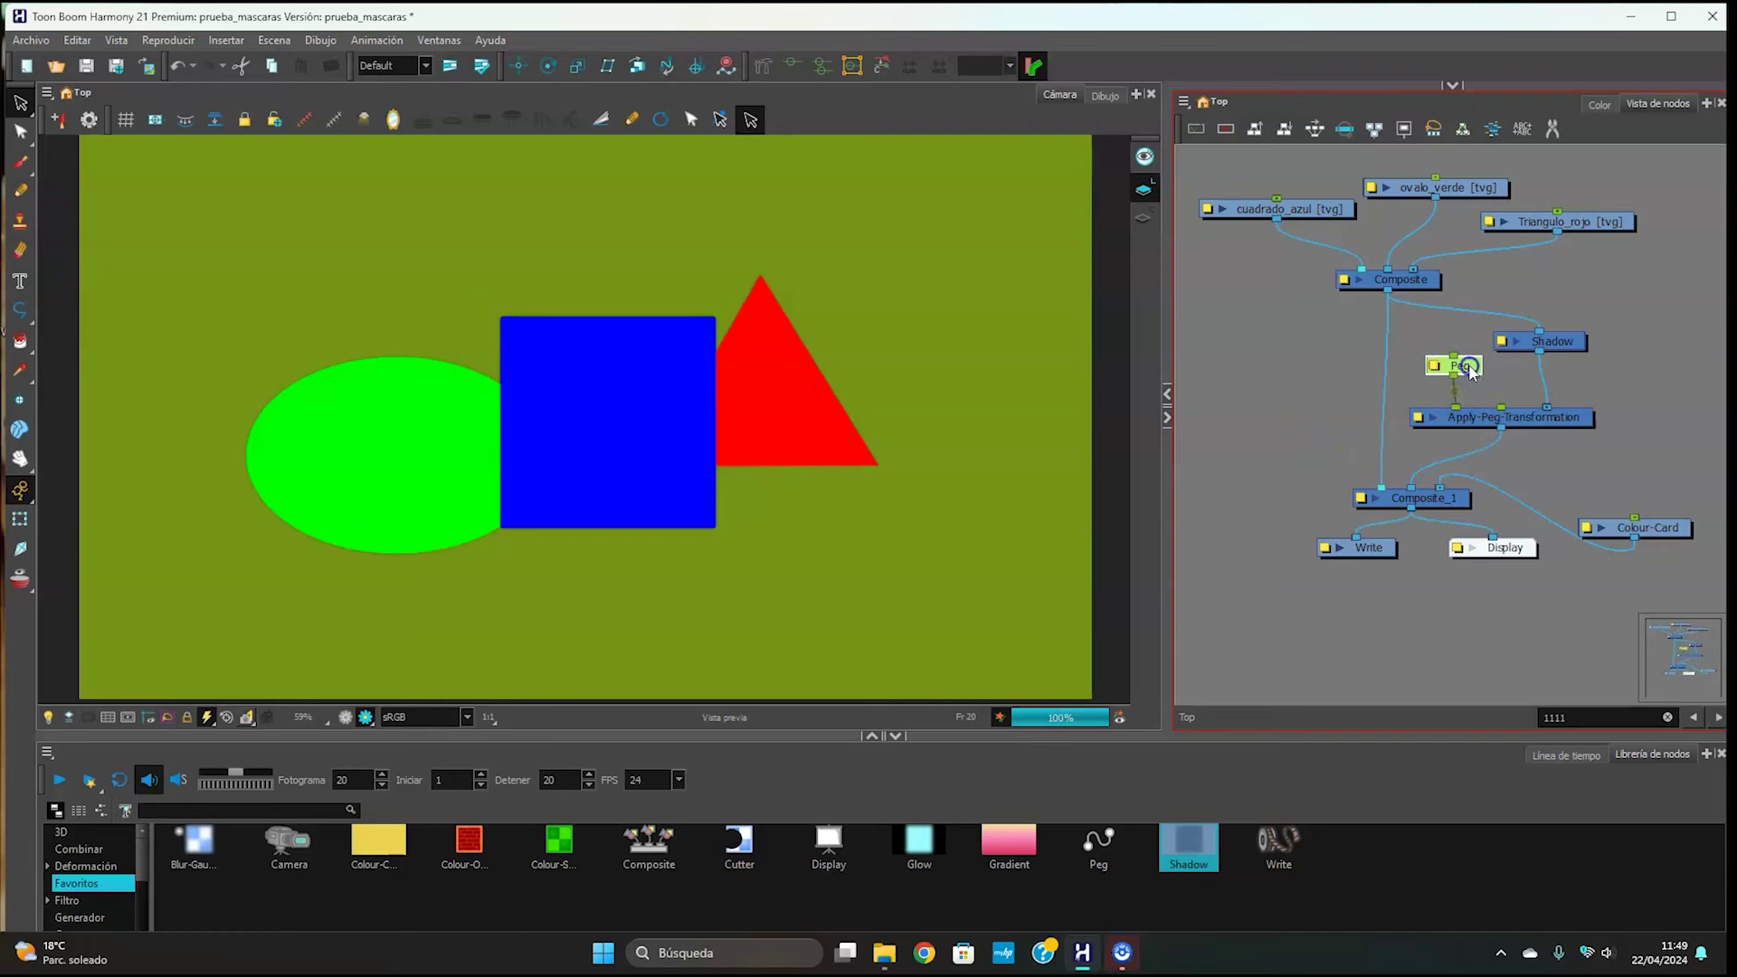
- Show the timeline and go to frame 1
{"action": "left_click", "coordinate": [1577, 756]}
{"action": "left_click", "coordinate": [474, 826]}
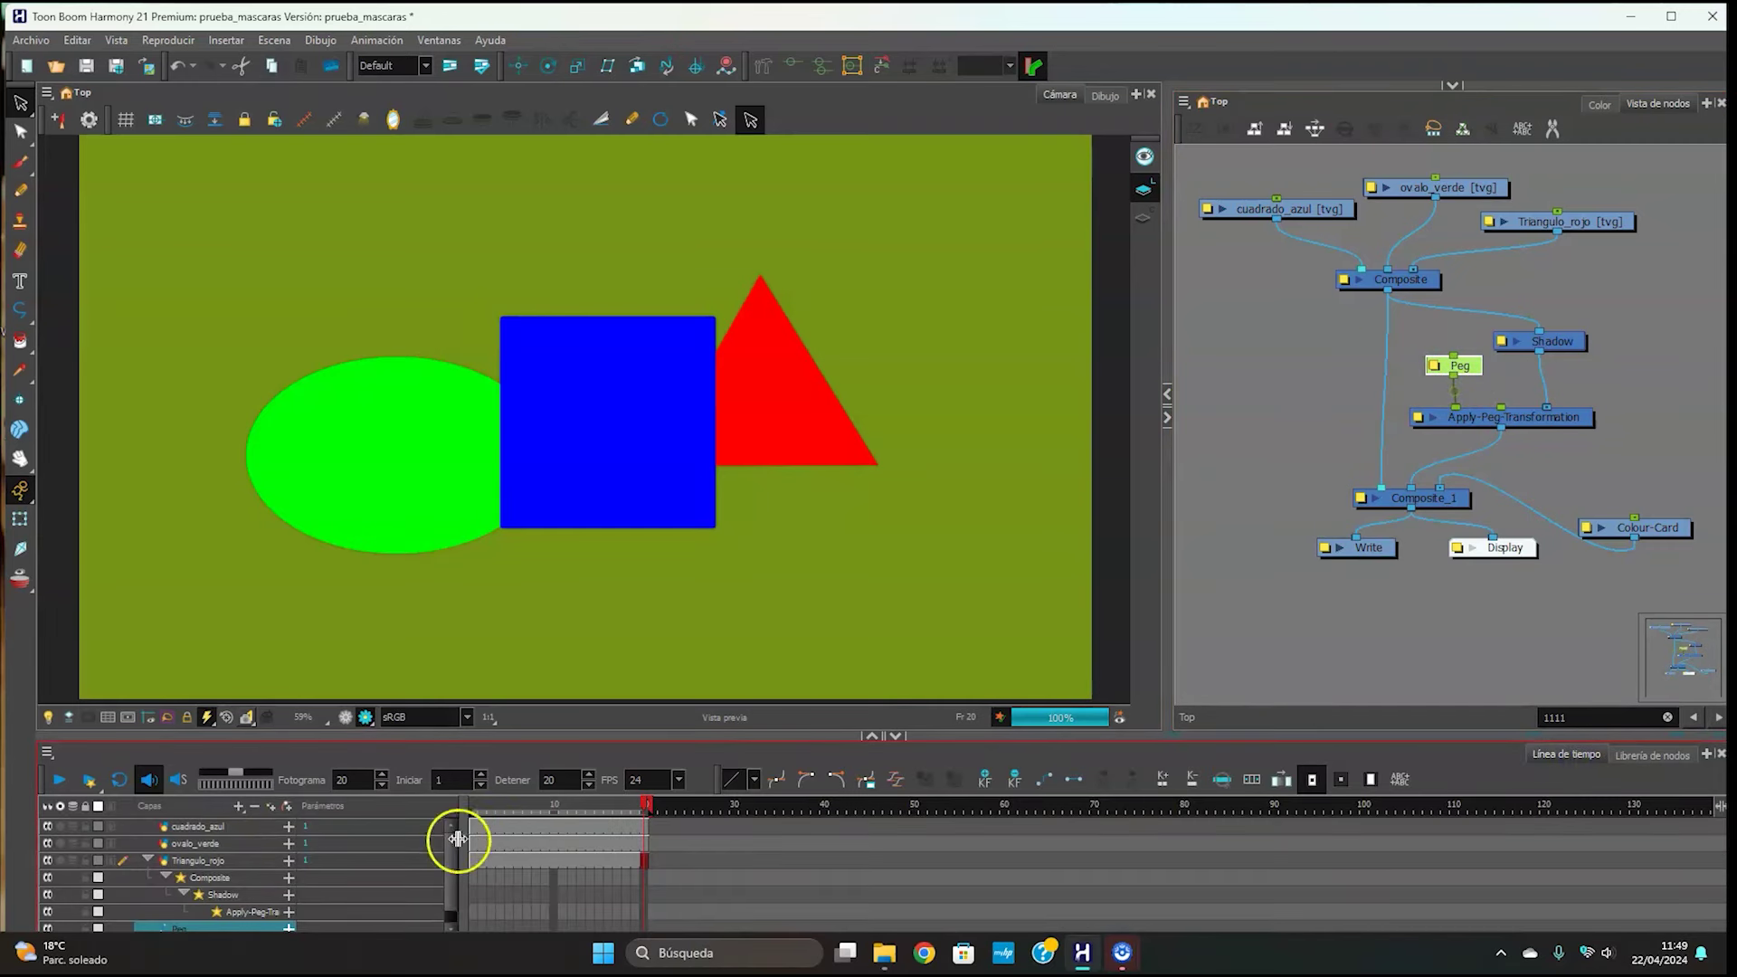
{"action": "left_click", "coordinate": [469, 802]}
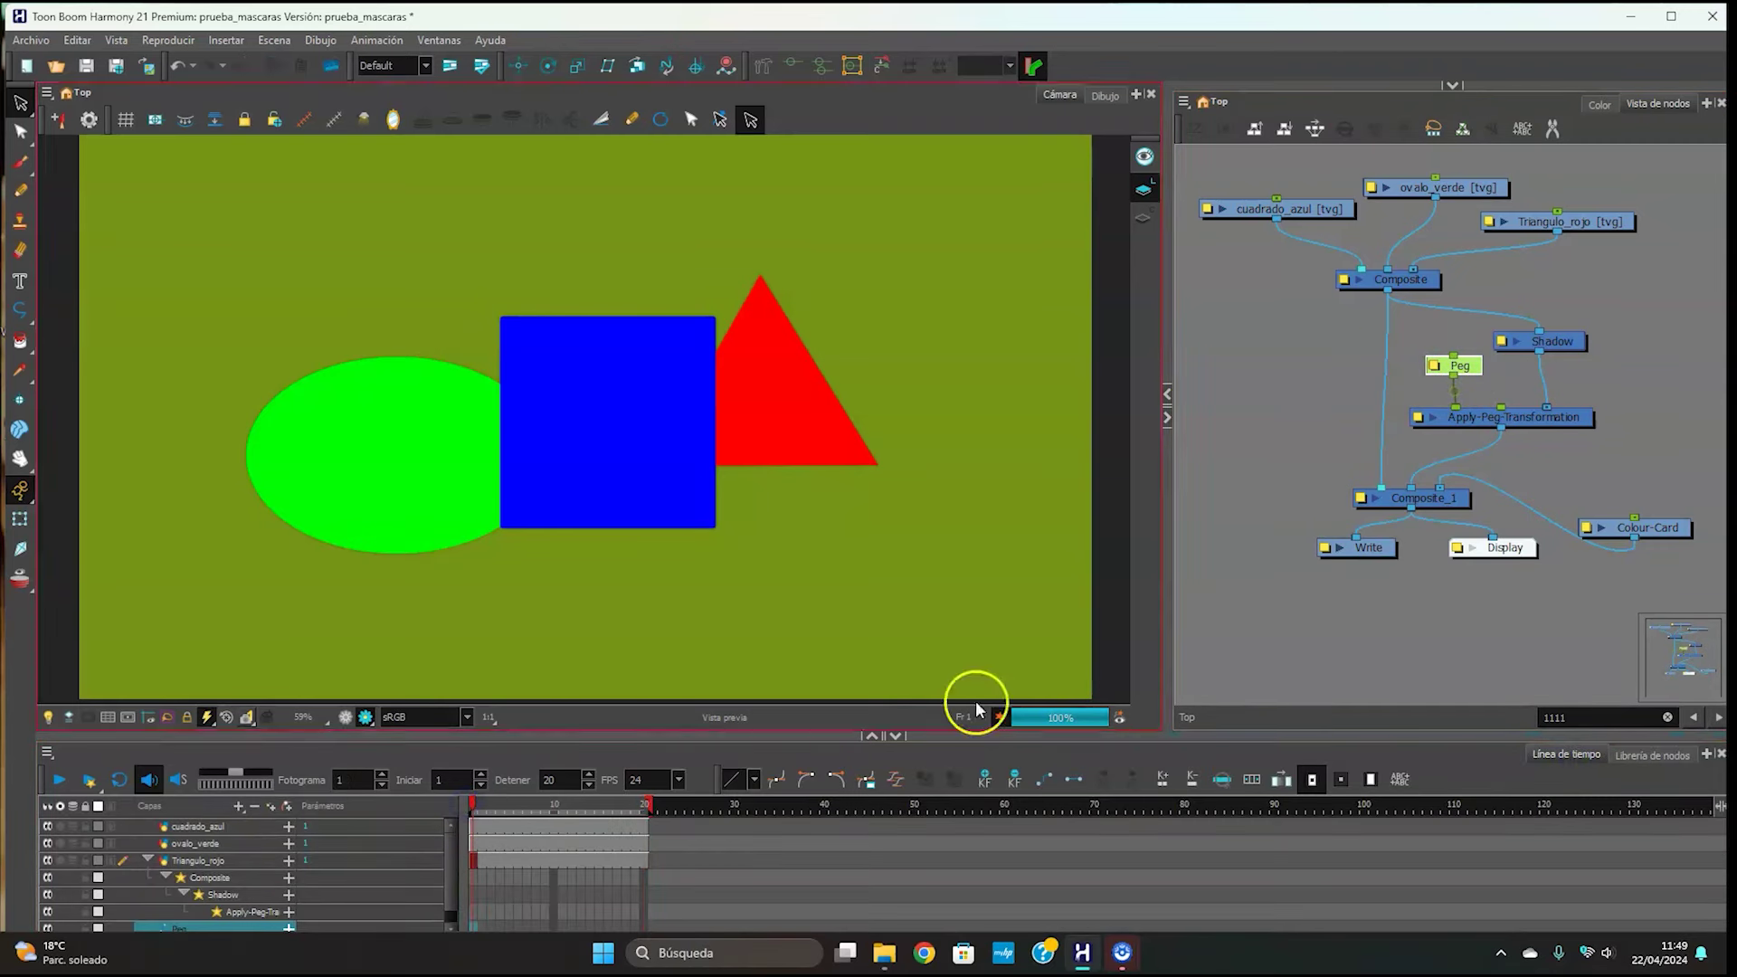
- Select the Peg and, with the Rotate tool, move its pivot down to the blue square's lower edge
{"action": "left_click", "coordinate": [1479, 369]}
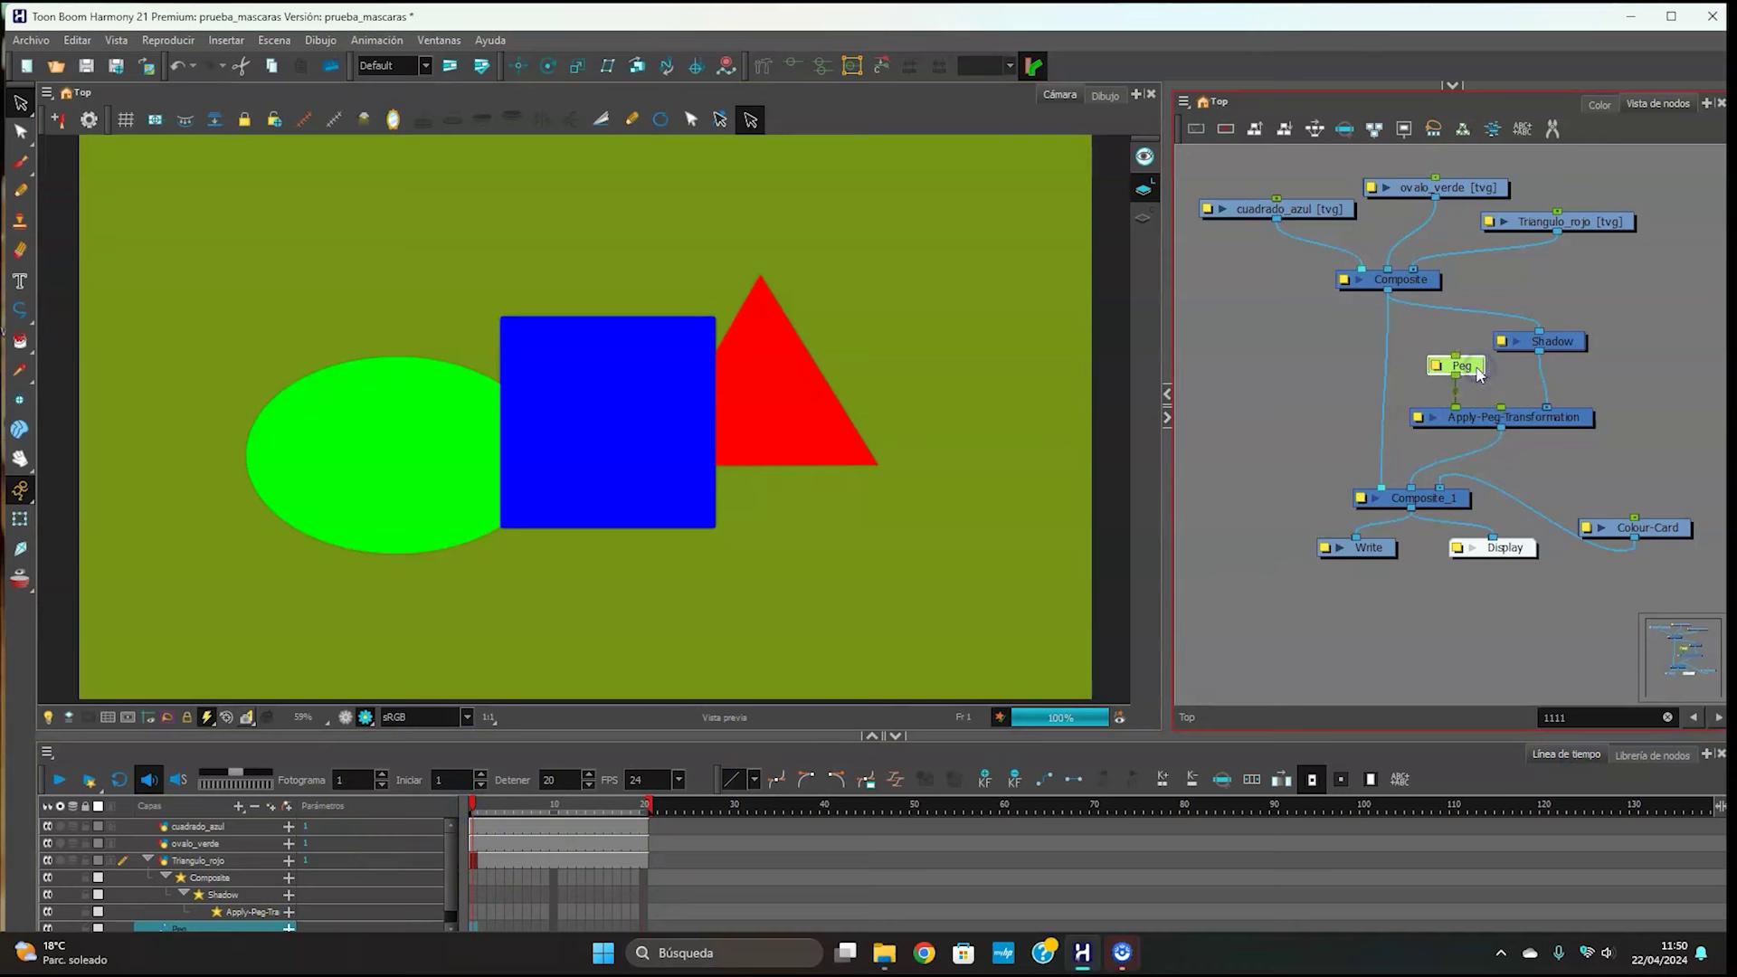
{"action": "left_click", "coordinate": [19, 523]}
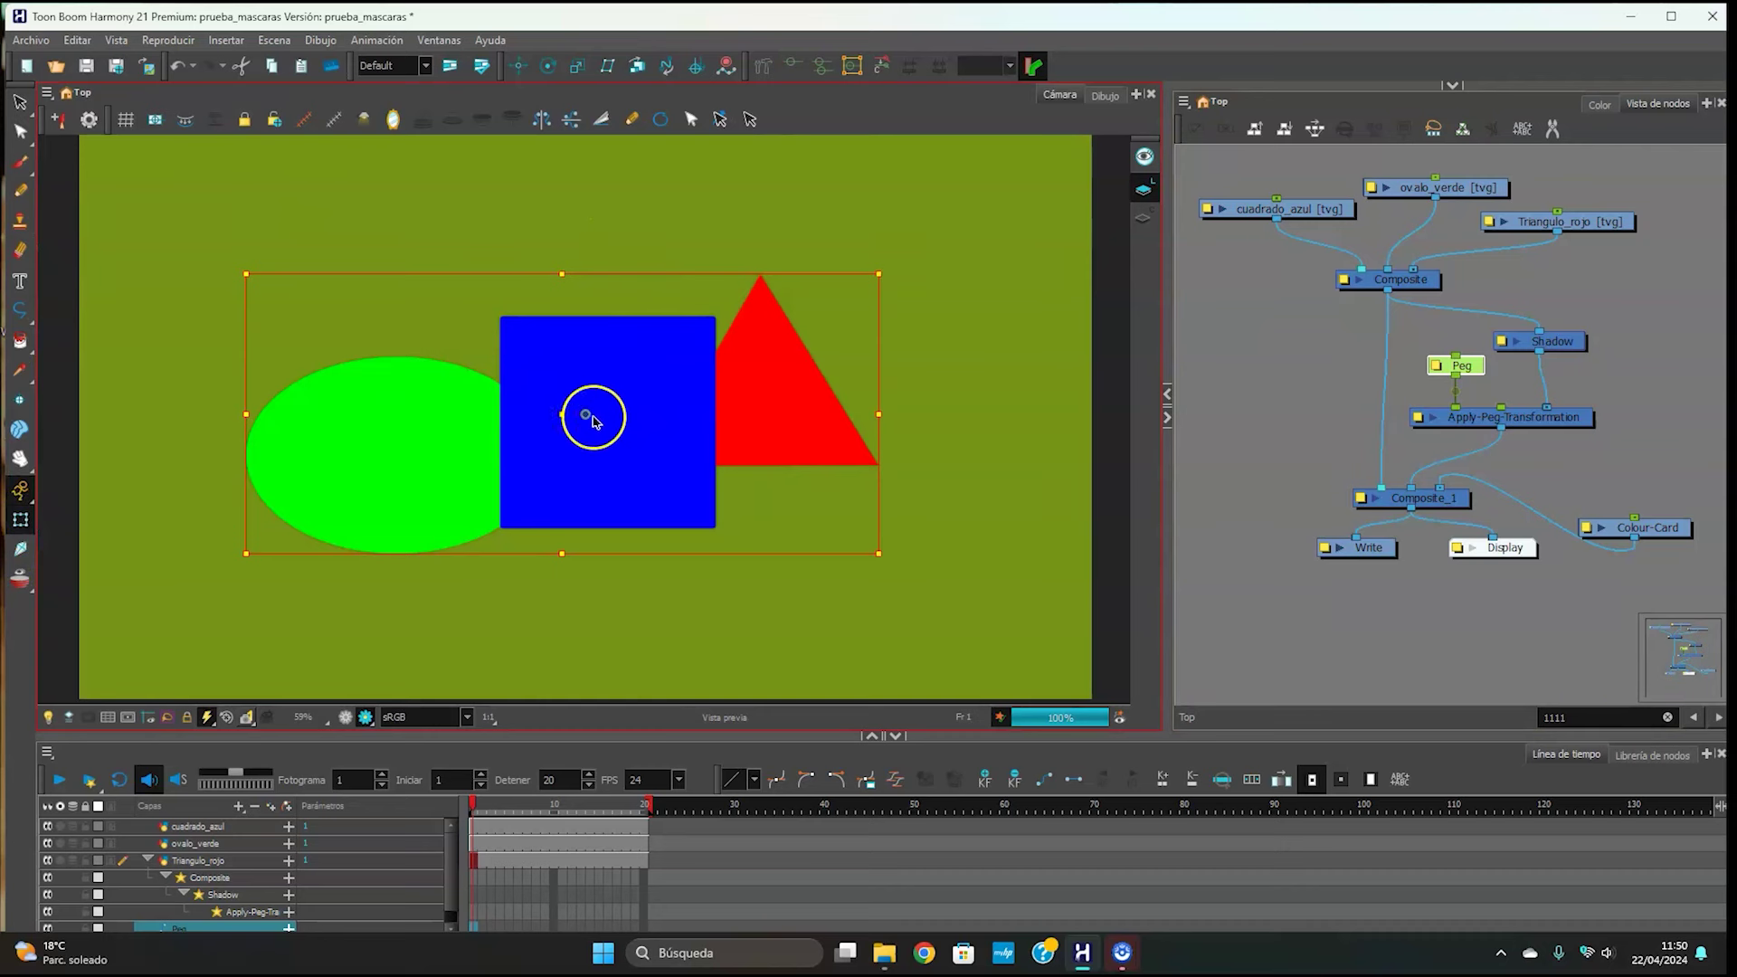
{"action": "left_click", "coordinate": [548, 65]}
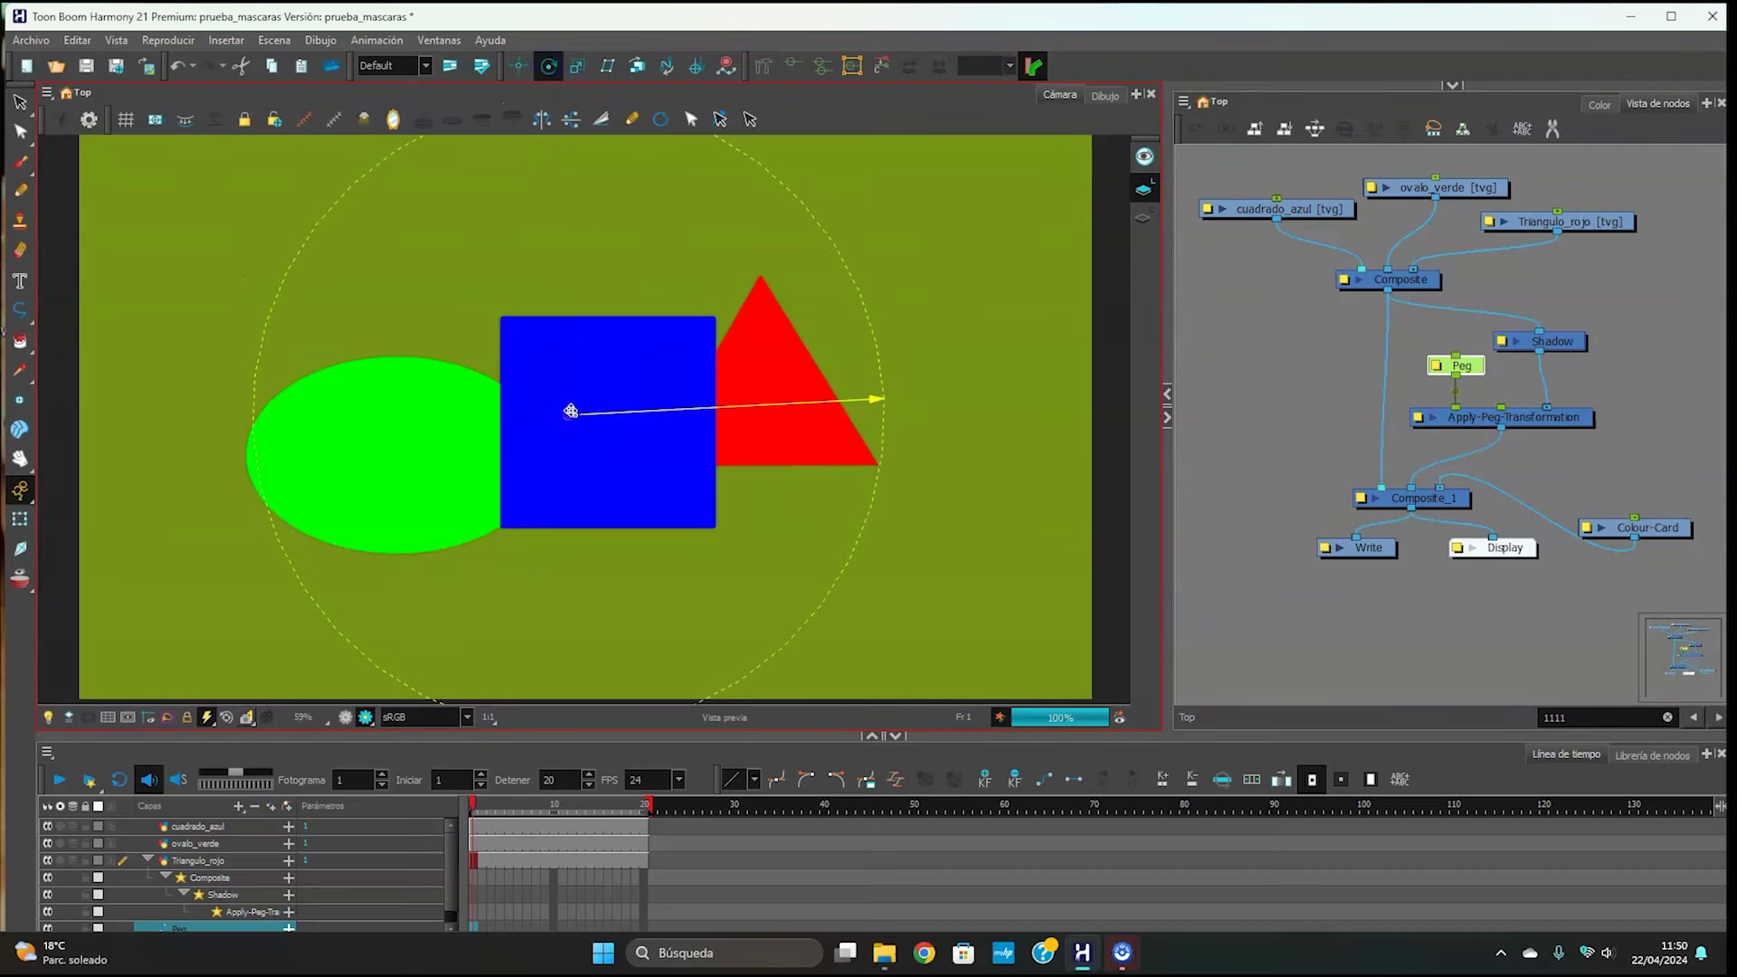
{"action": "left_click_drag", "start_coordinate": [566, 412], "coordinate": [571, 525]}
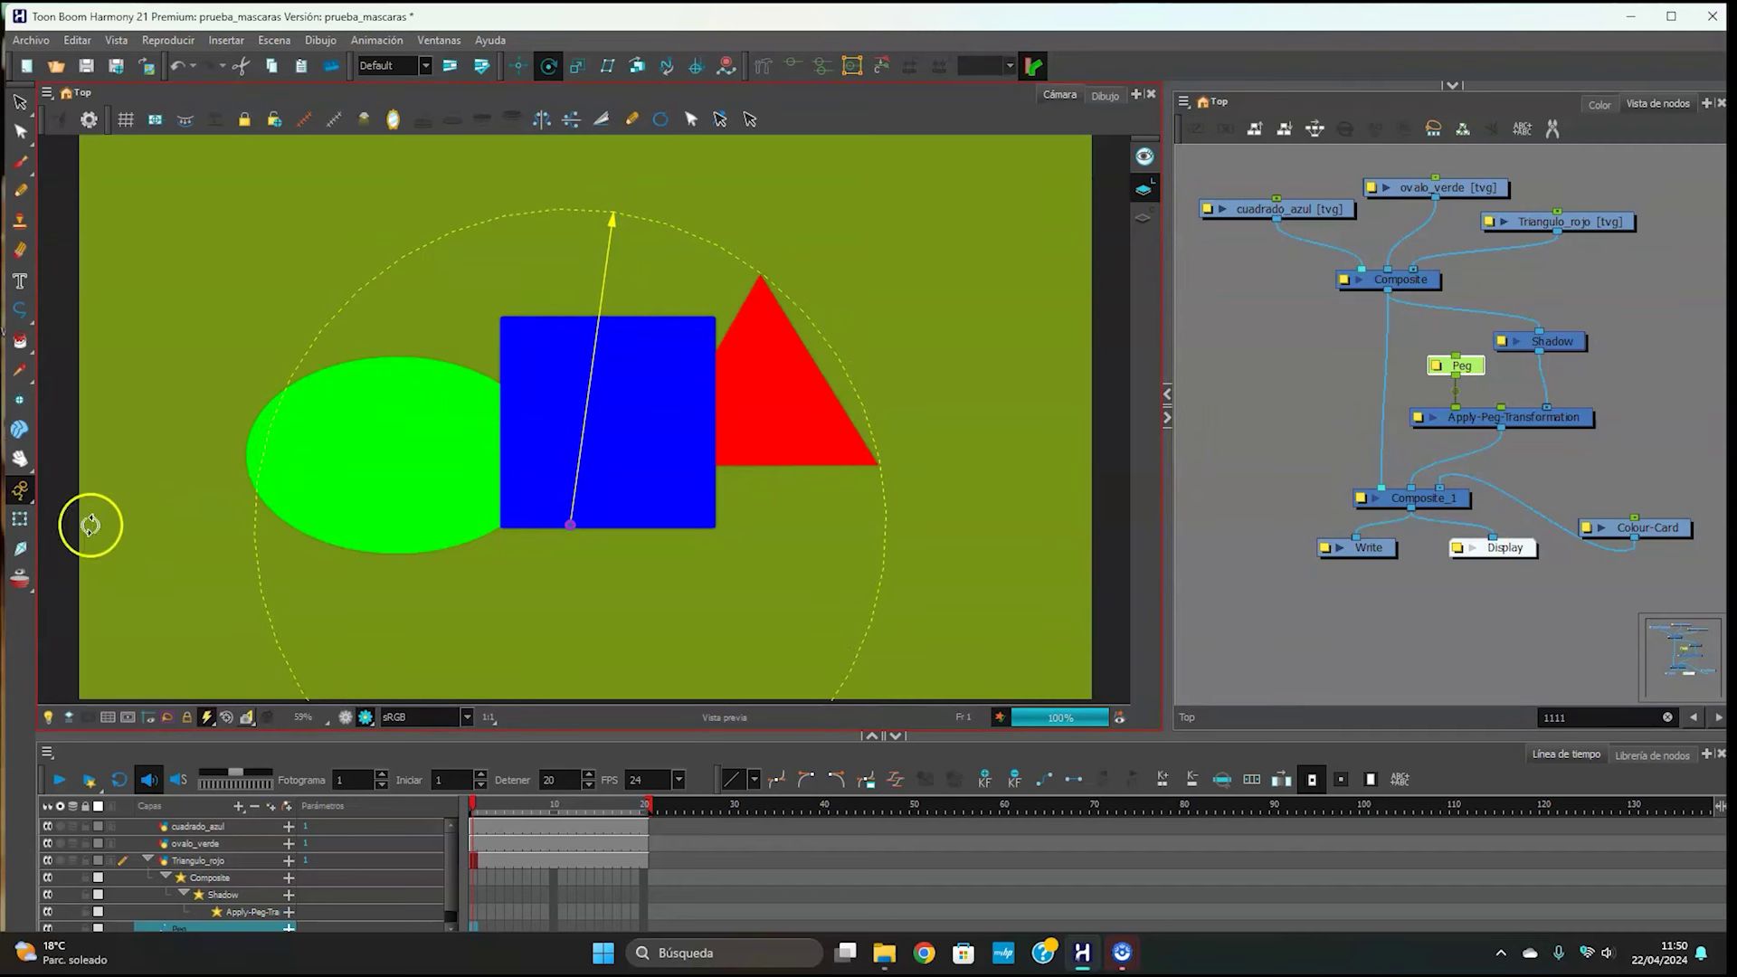
- Offset the Peg to the right and slightly down with the Transform tool so the shadow falls beside the shapes
{"action": "left_click", "coordinate": [19, 521]}
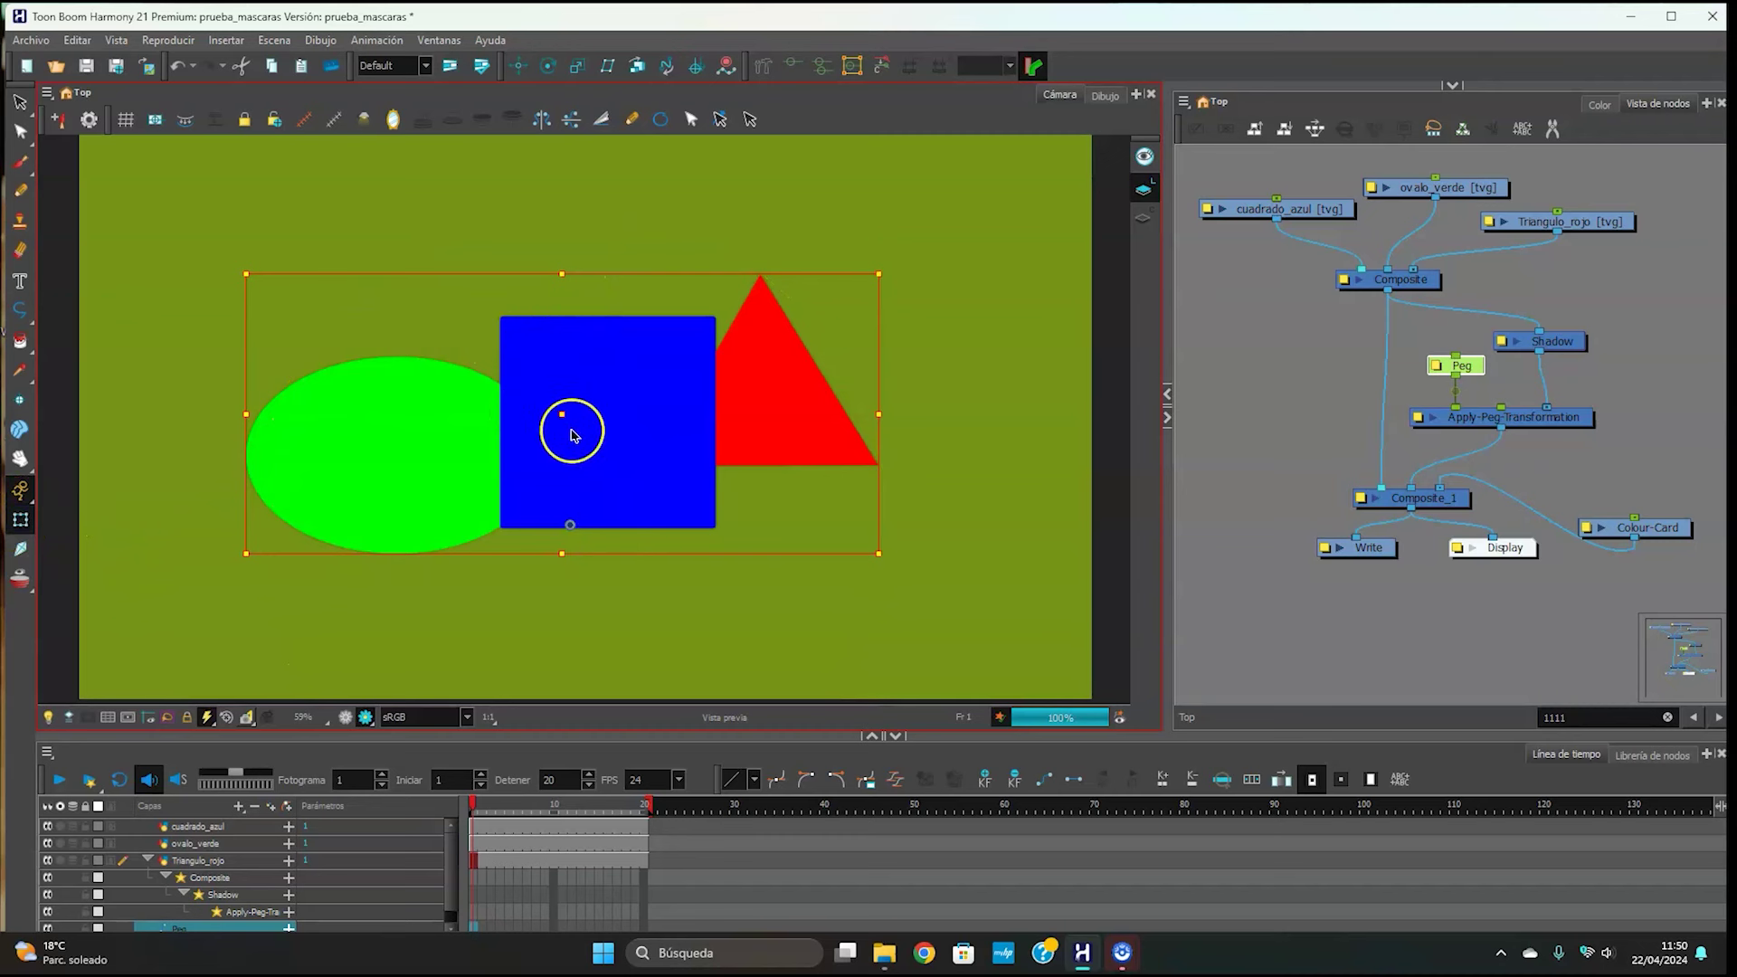
{"action": "left_click_drag", "start_coordinate": [562, 415], "coordinate": [657, 441]}
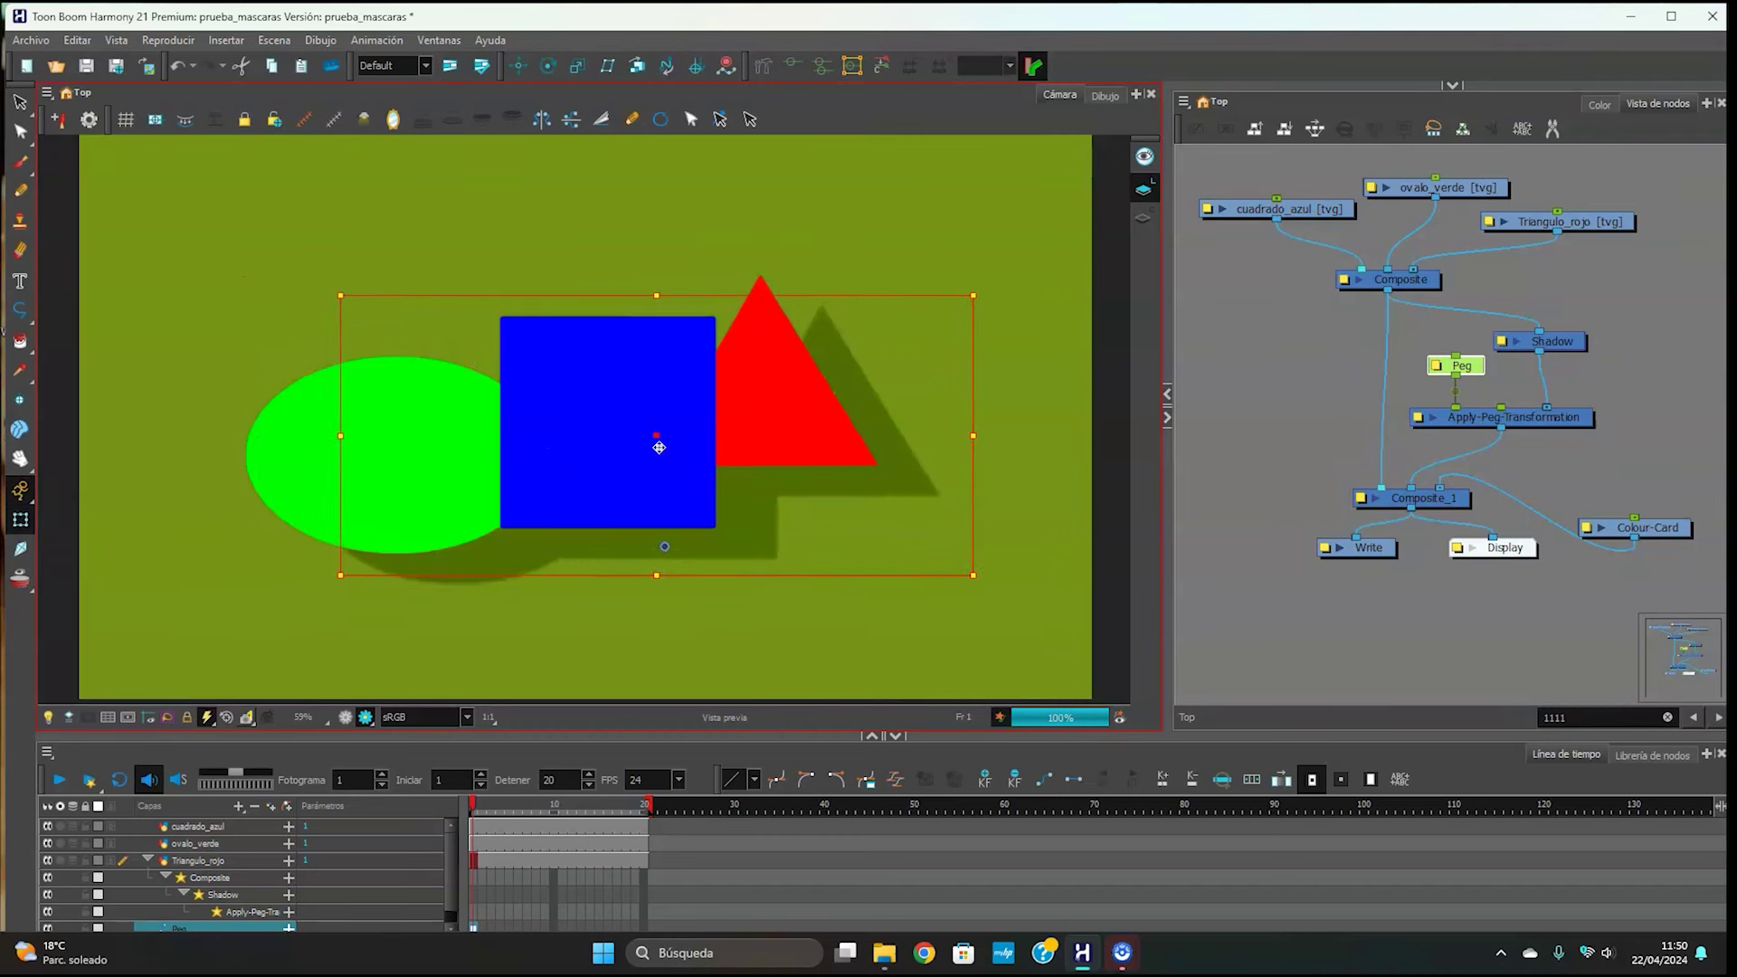
{"action": "left_click", "coordinate": [691, 578]}
- Set the Shadow node's radius to 3 and enable the use of the source colour in its layer properties
{"action": "left_click", "coordinate": [1398, 319]}
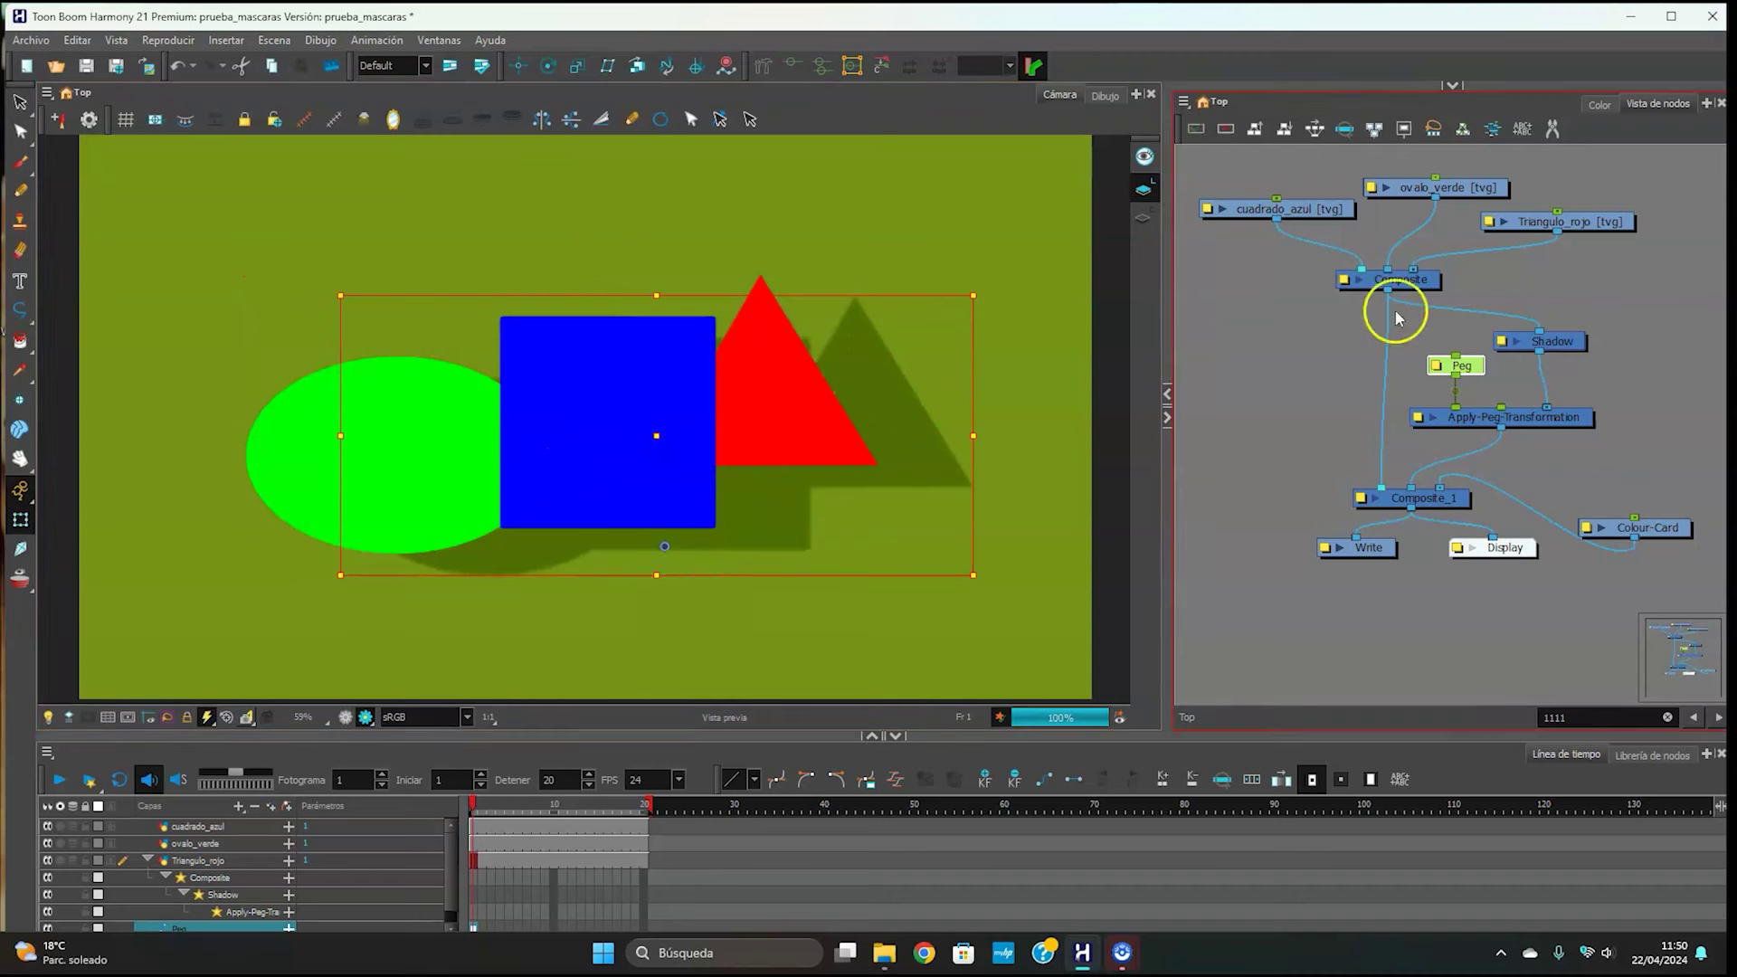
{"action": "left_click", "coordinate": [1503, 341]}
{"action": "left_click", "coordinate": [1016, 392]}
{"action": "double_click", "coordinate": [876, 525]}
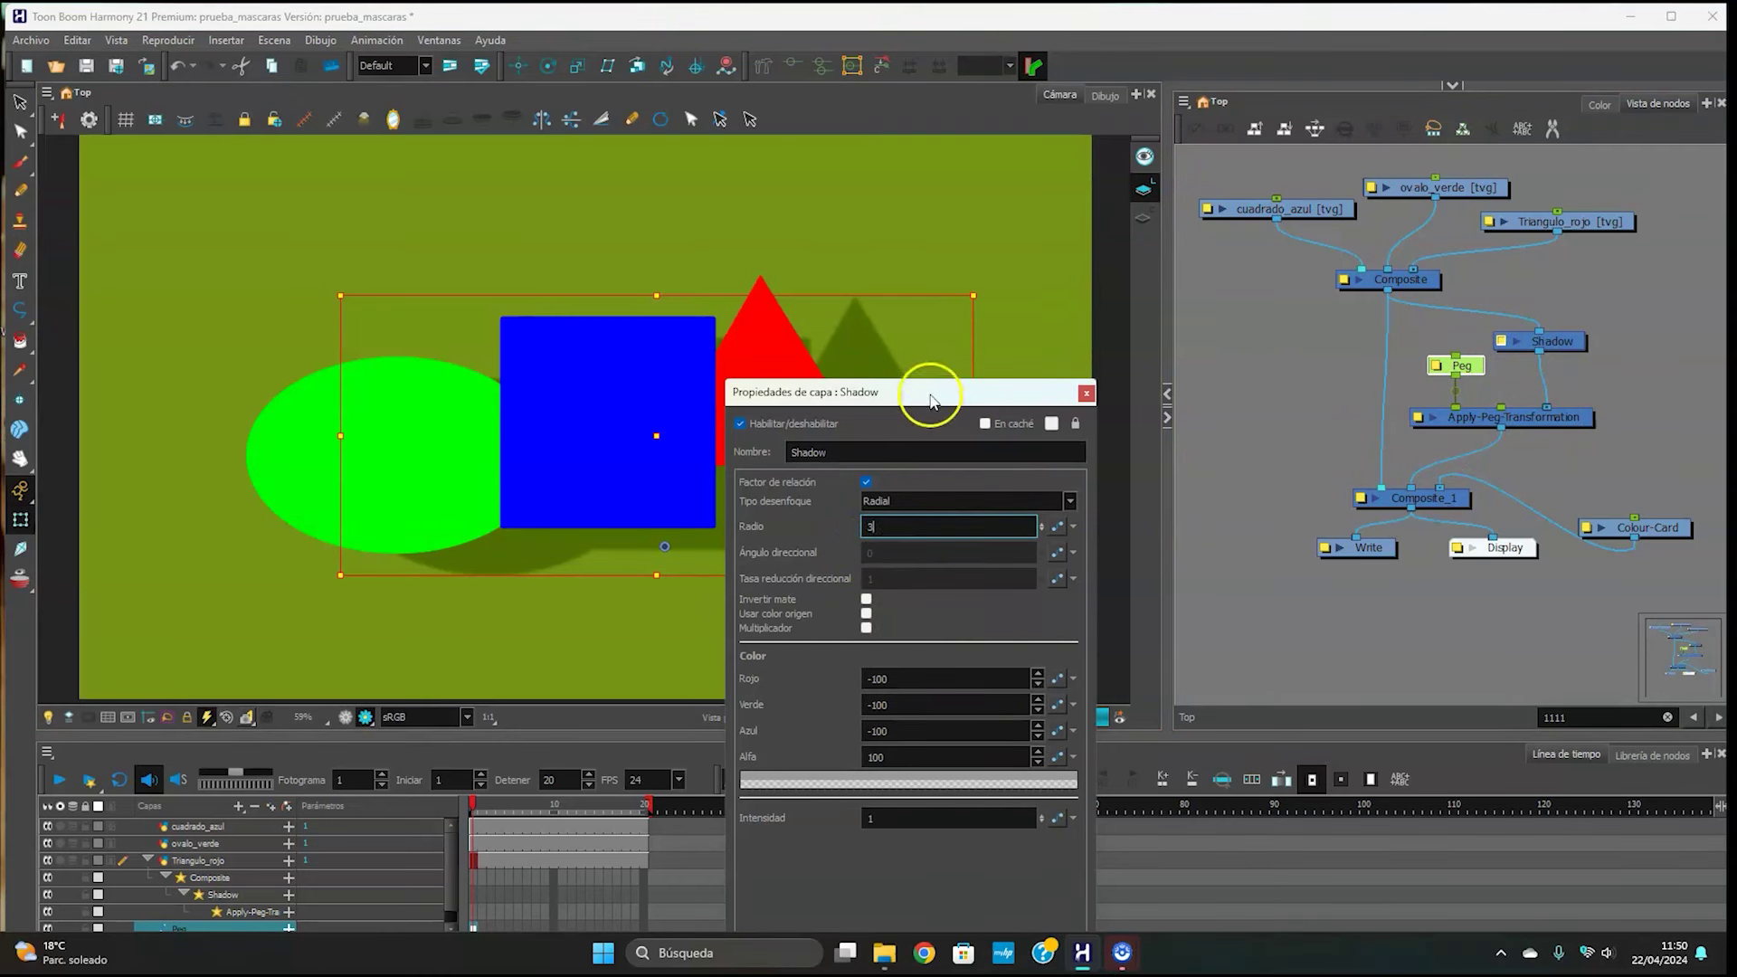
{"action": "type", "text": "3"}
{"action": "left_click_drag", "start_coordinate": [931, 397], "coordinate": [963, 245]}
{"action": "left_click", "coordinate": [898, 460]}
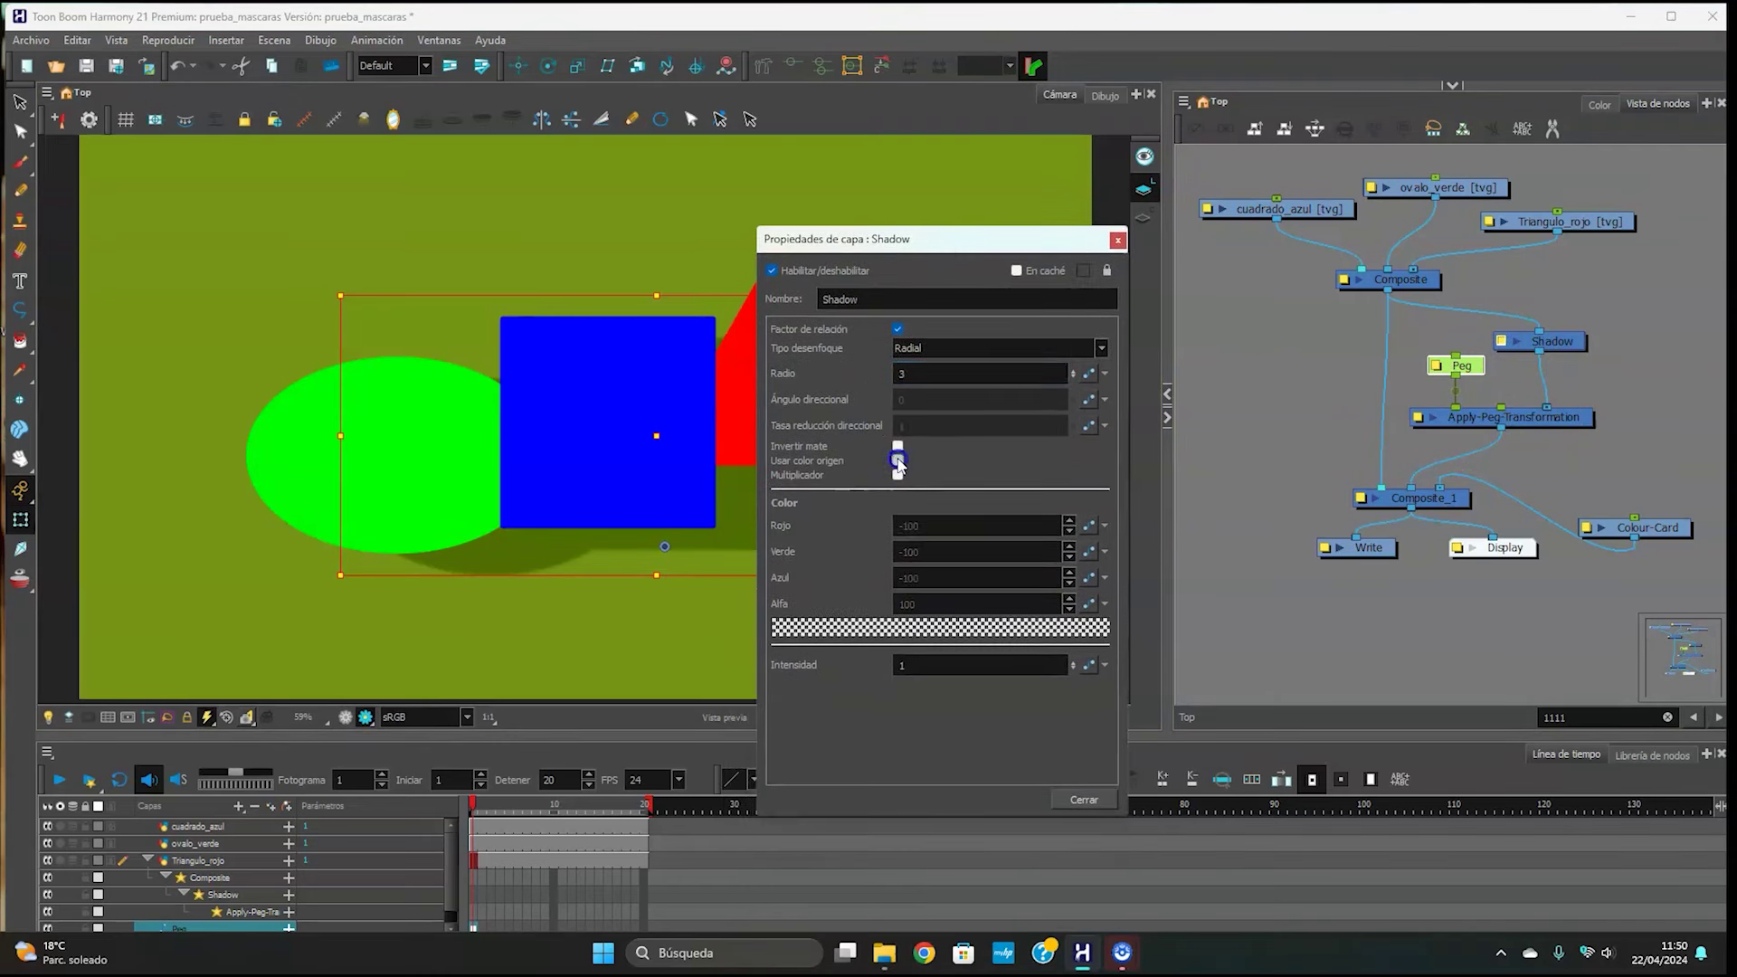
{"action": "left_click", "coordinate": [1085, 799]}
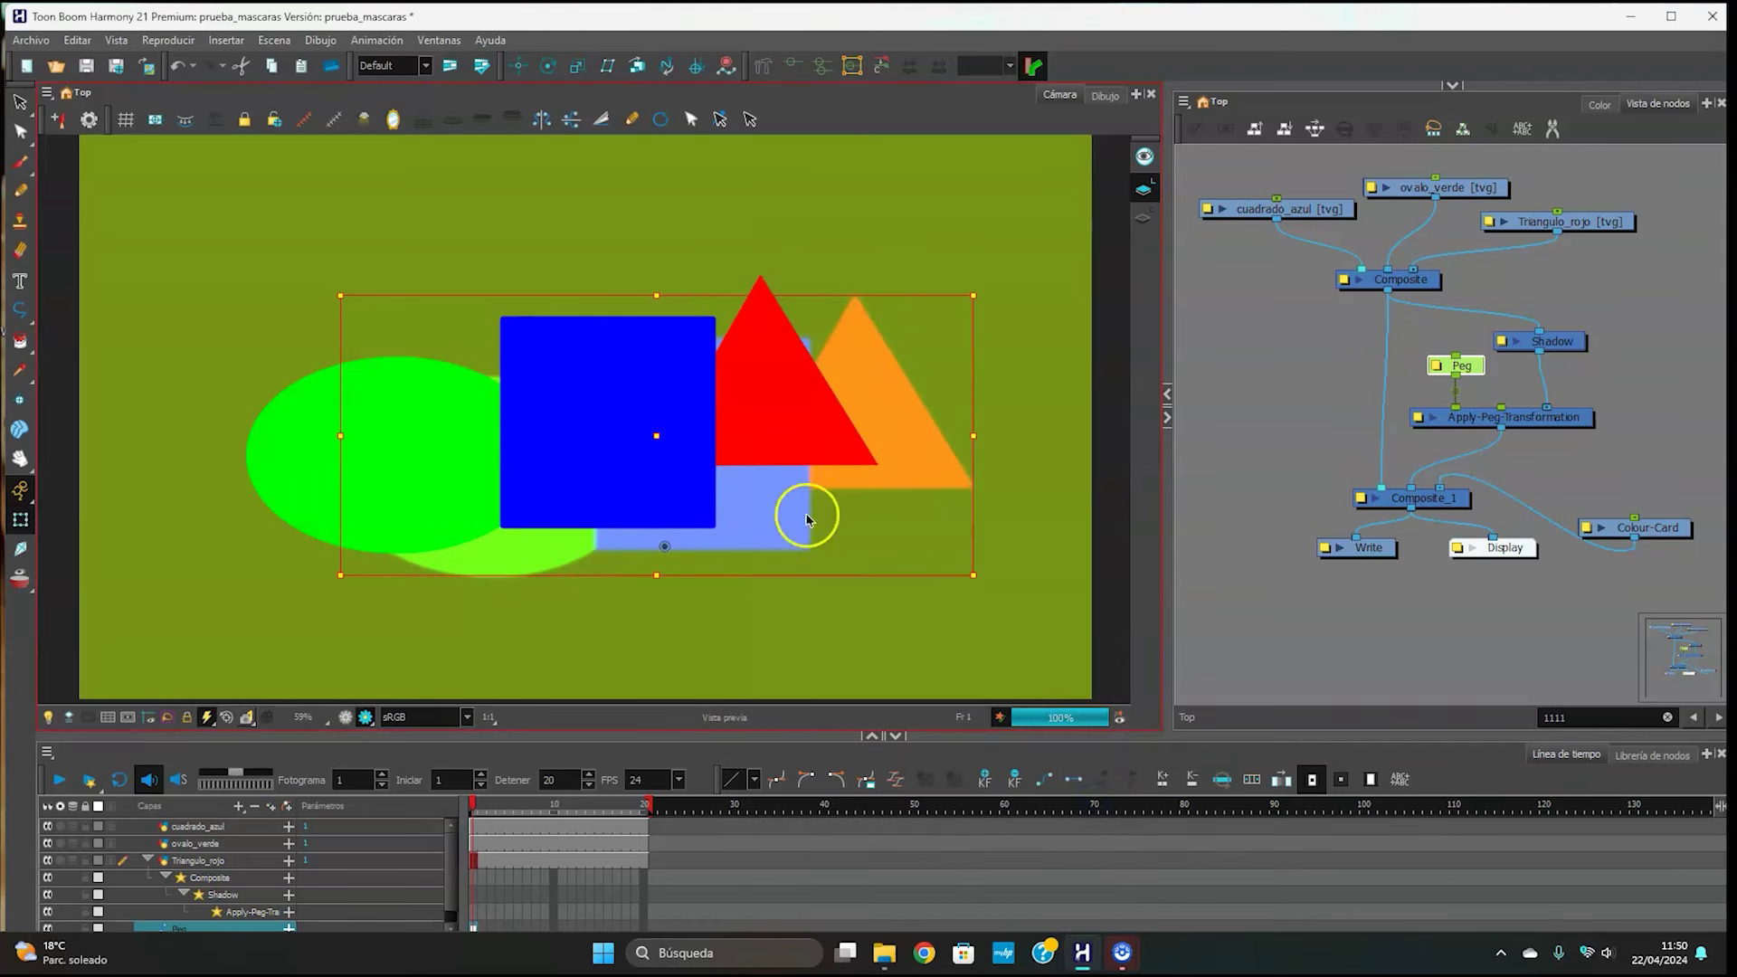
{"action": "left_click", "coordinate": [1499, 416]}
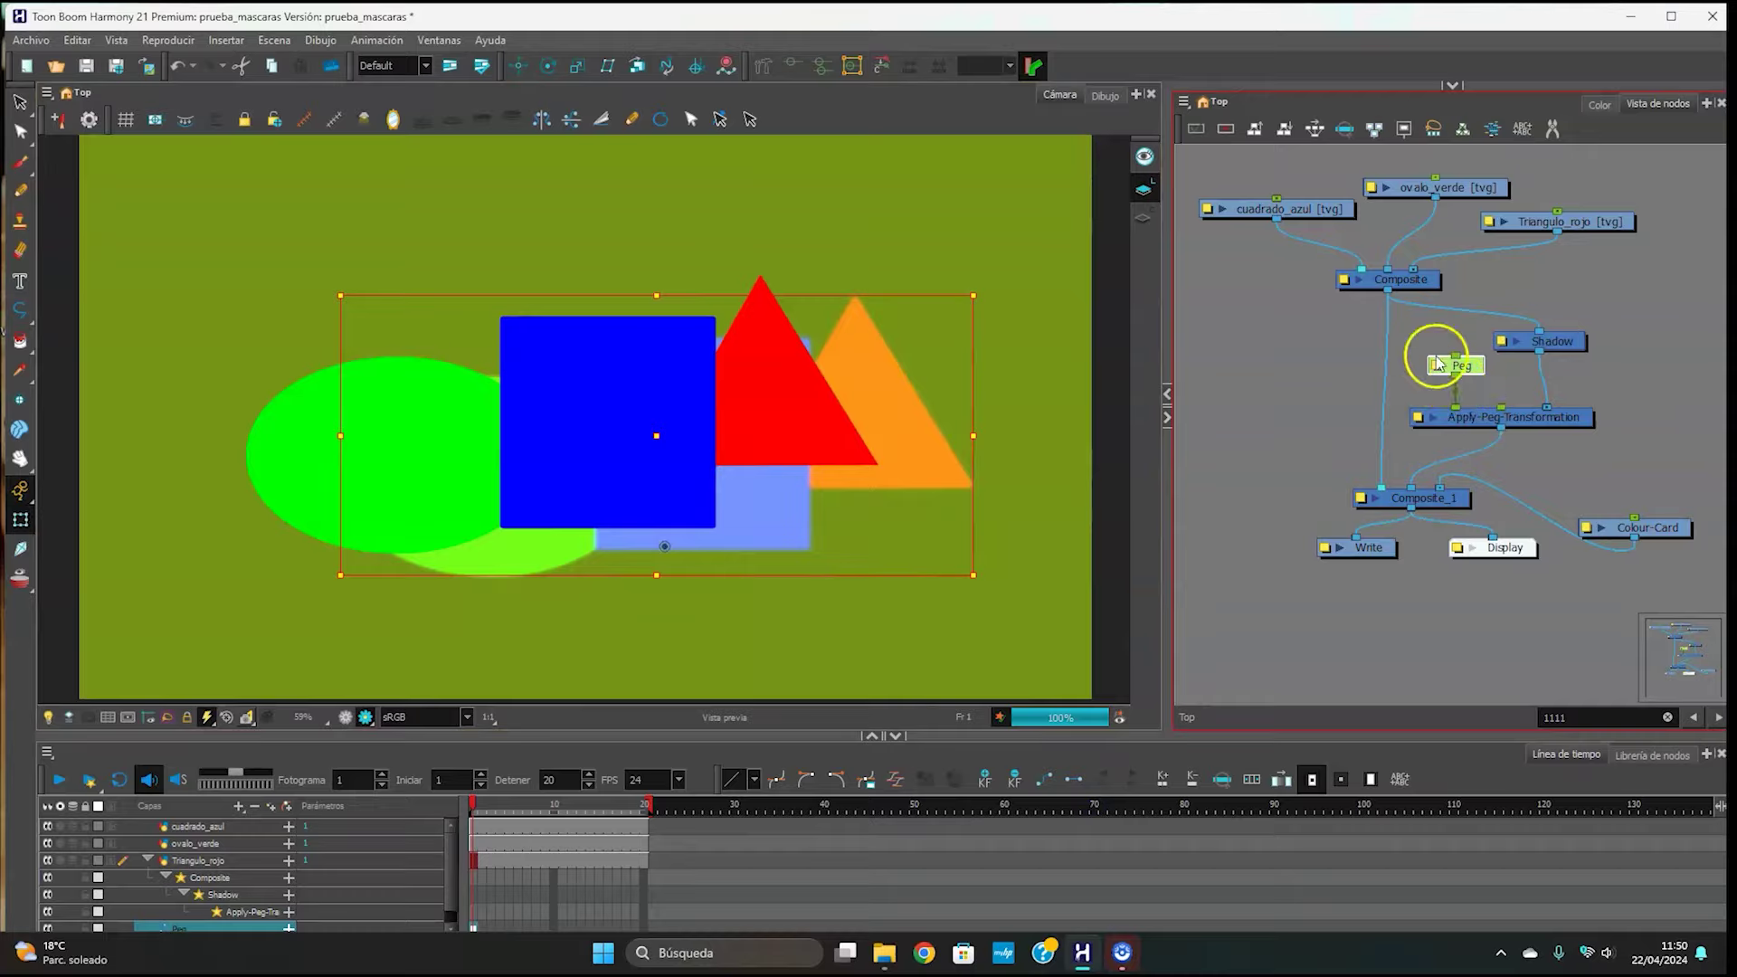
{"action": "double_click", "coordinate": [1507, 351]}
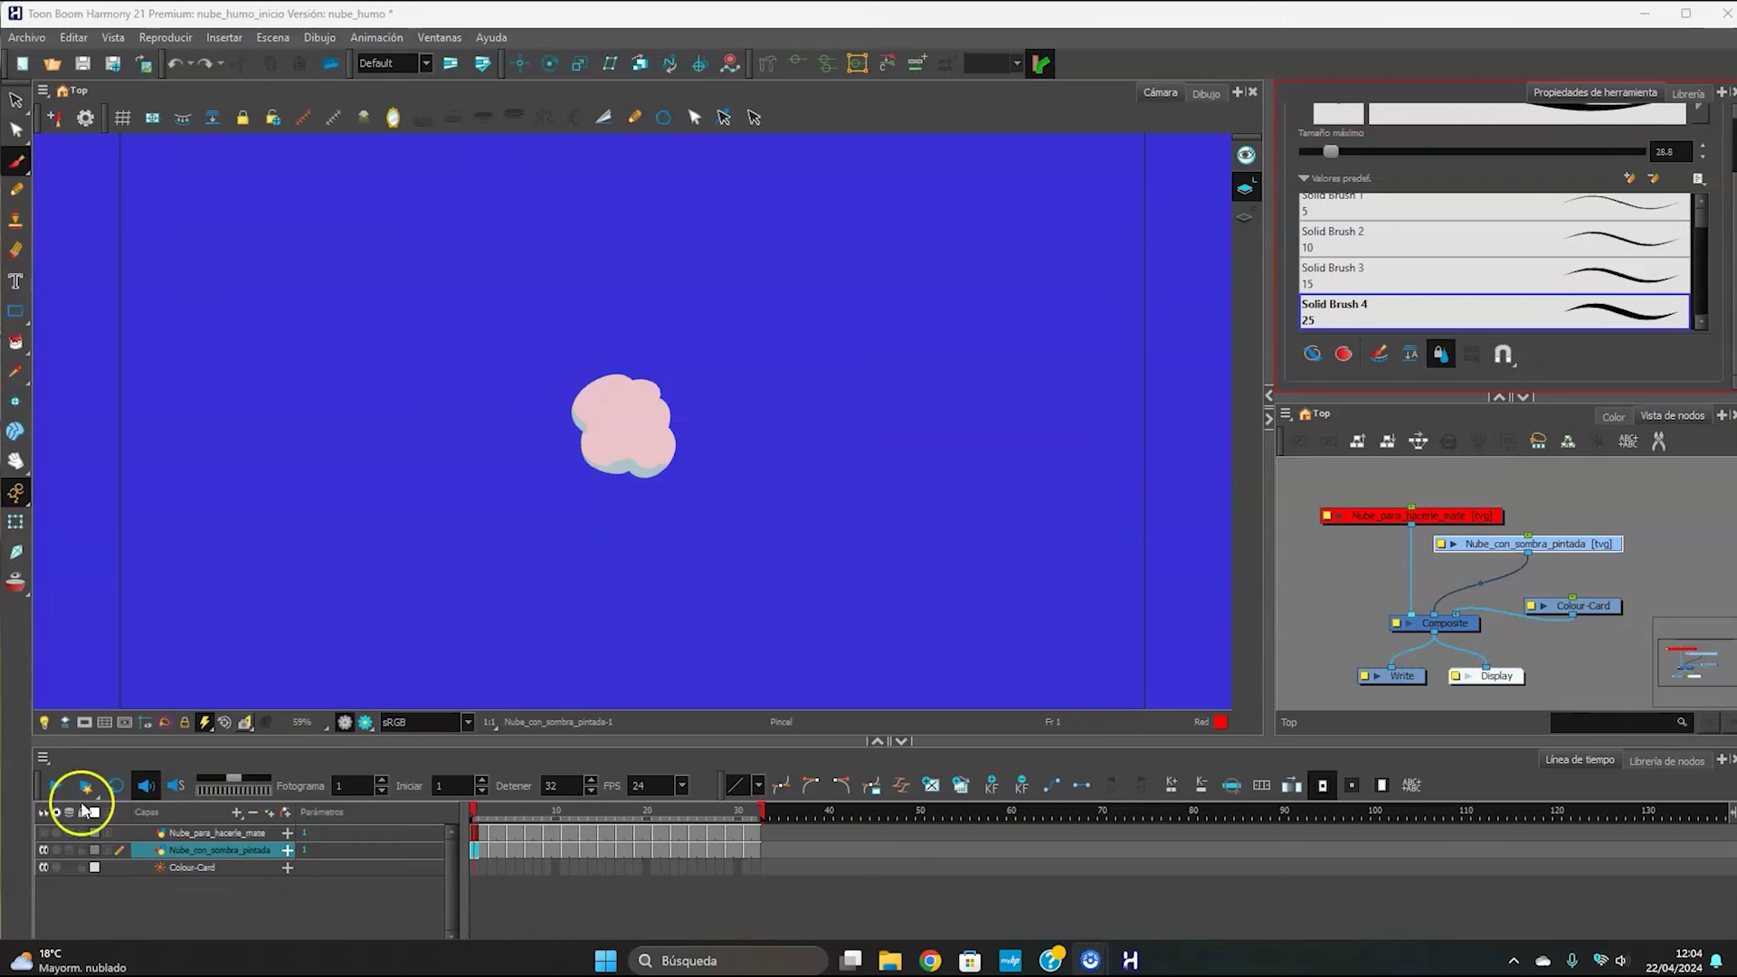
- Play the cloud animation with the painted shadow and return to frame 1
{"action": "left_click", "coordinate": [58, 785]}
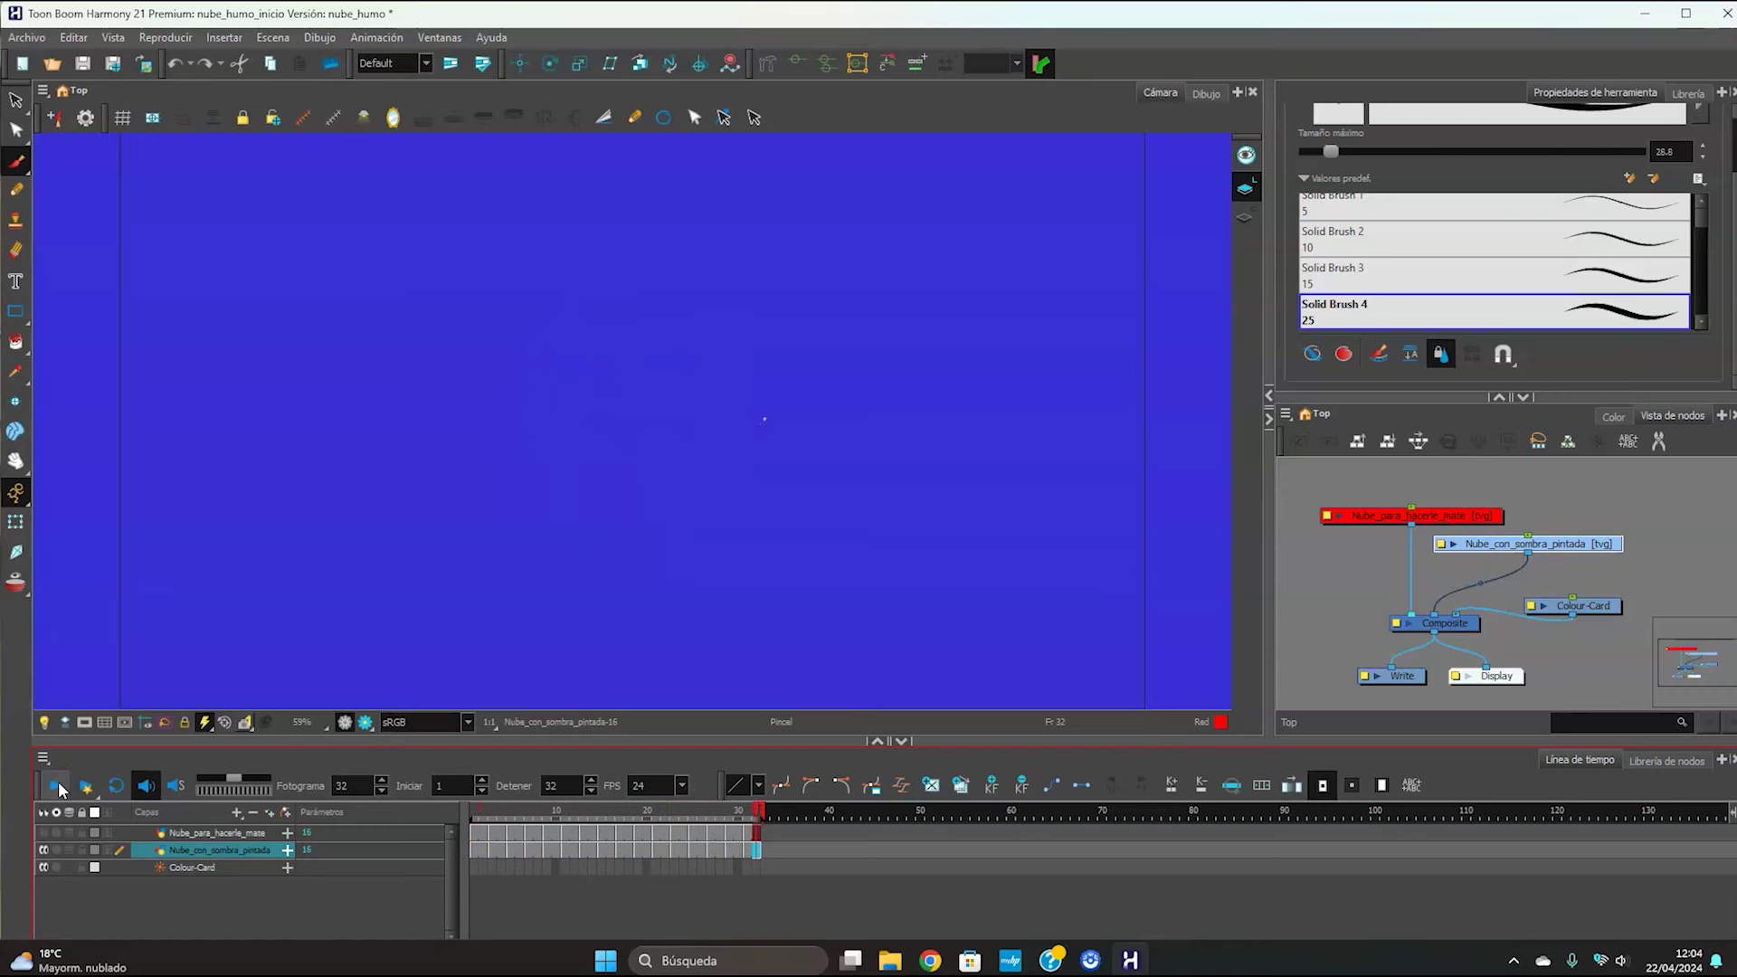
{"action": "left_click", "coordinate": [481, 825]}
{"action": "left_click", "coordinate": [619, 475]}
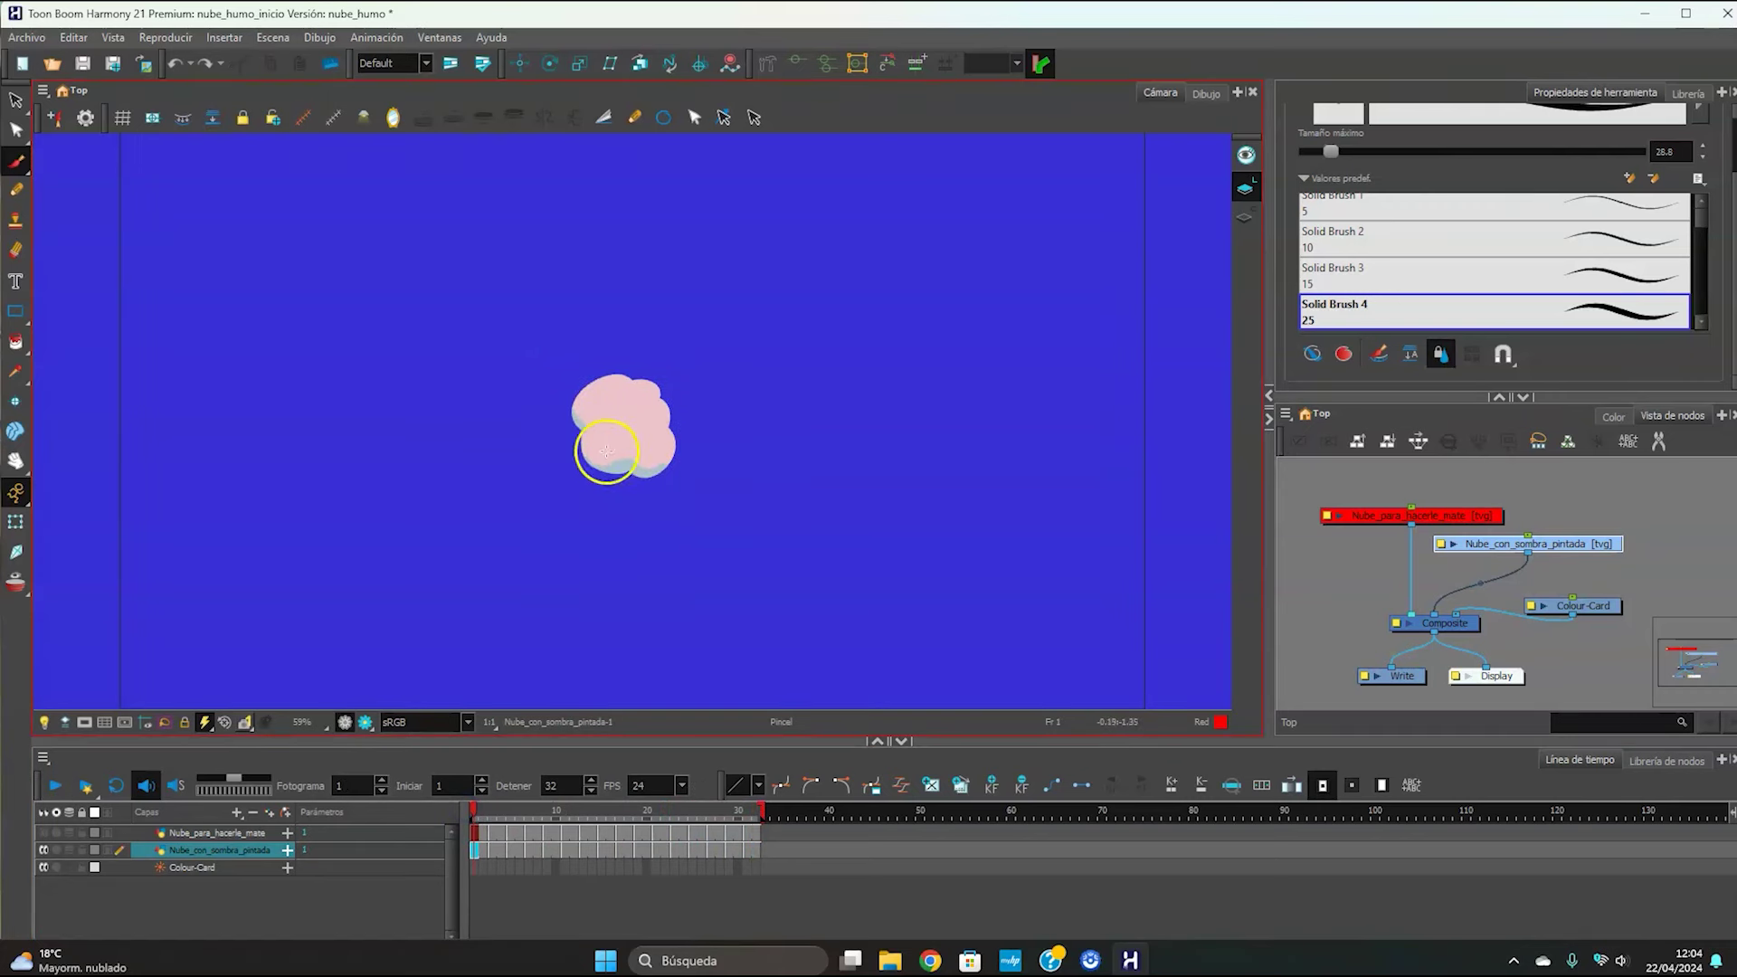
{"action": "left_click", "coordinate": [25, 168]}
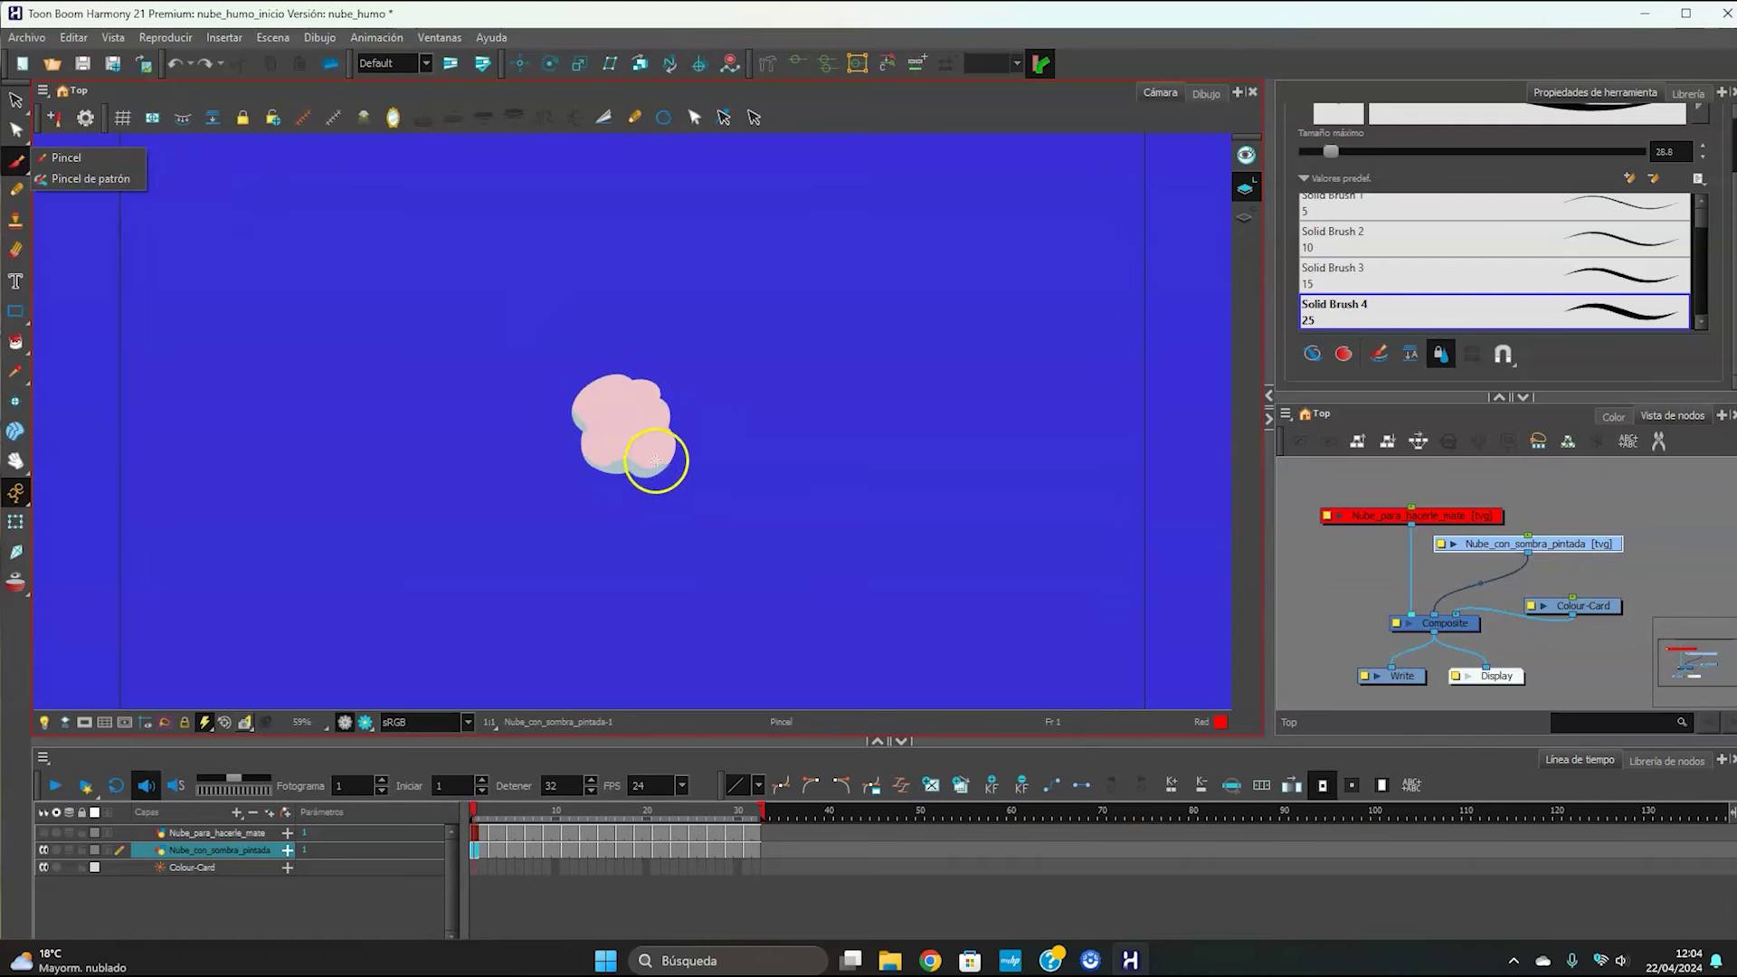
{"action": "left_click_drag", "start_coordinate": [1584, 548], "coordinate": [1589, 561]}
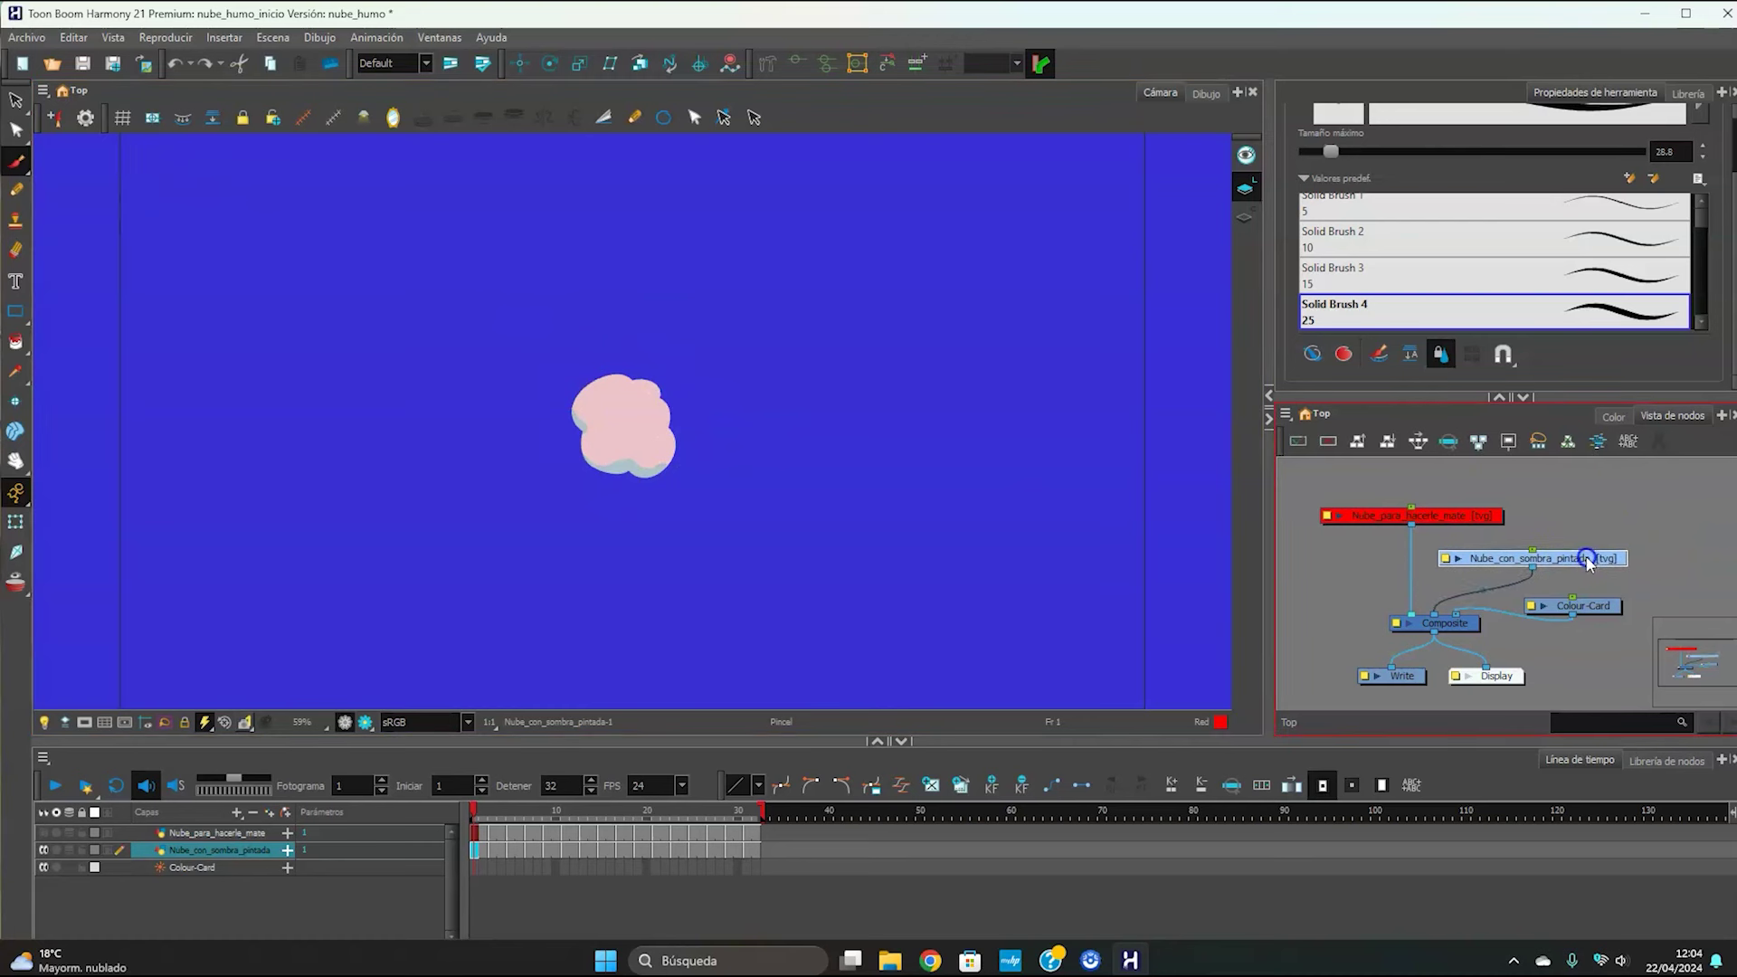
{"action": "mouse_move", "coordinate": [624, 454]}
{"action": "left_mouse_down"}
{"action": "mouse_move", "coordinate": [641, 458]}
{"action": "mouse_move", "coordinate": [607, 464]}
{"action": "mouse_move", "coordinate": [563, 395]}
{"action": "mouse_move", "coordinate": [687, 470]}
{"action": "mouse_move", "coordinate": [643, 480]}
{"action": "mouse_move", "coordinate": [633, 392]}
{"action": "mouse_move", "coordinate": [659, 479]}
{"action": "left_mouse_up"}
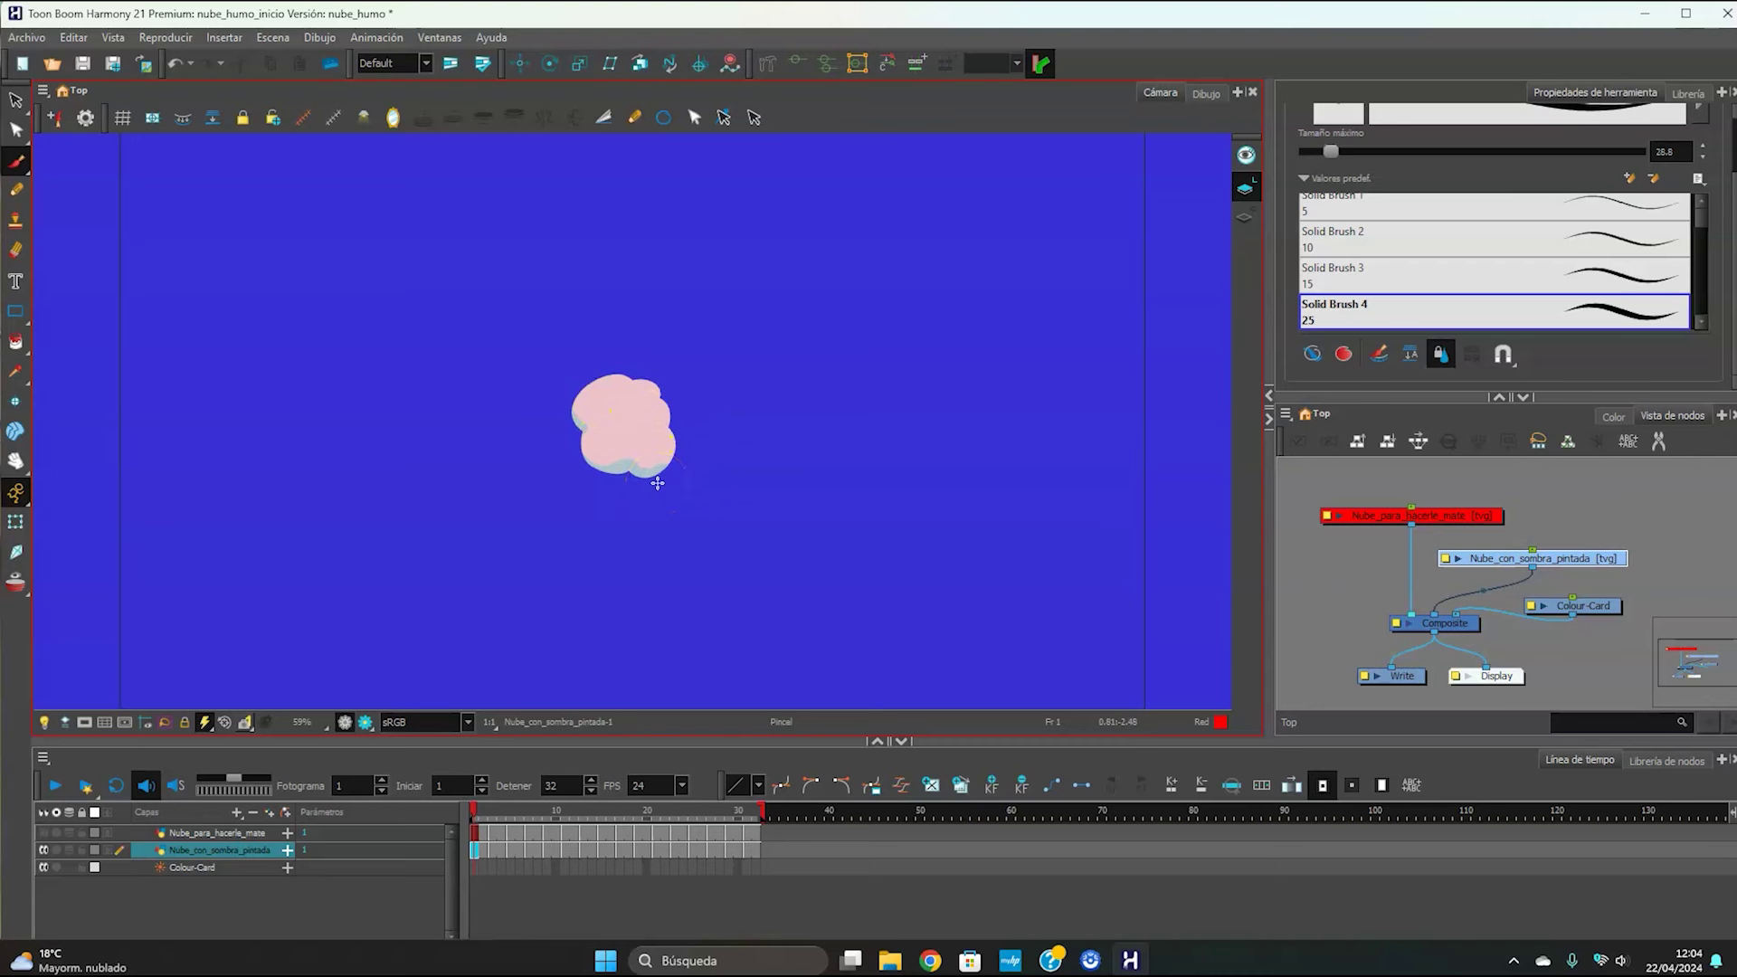
{"action": "left_click", "coordinate": [1620, 563]}
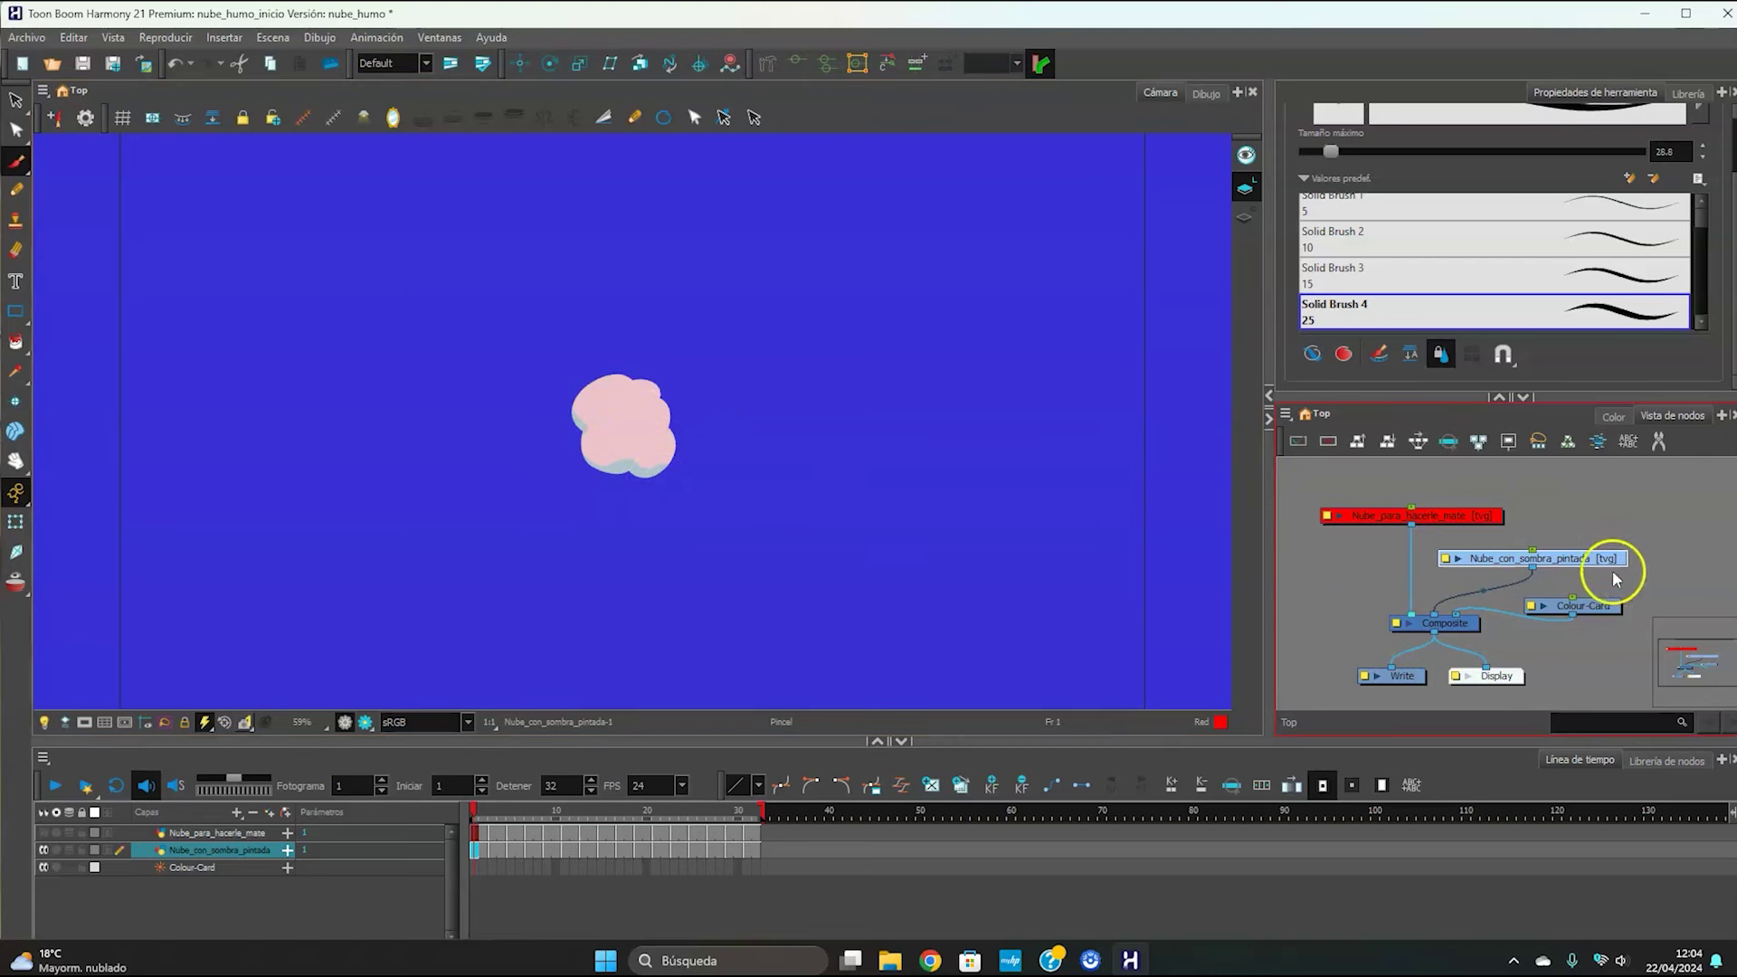
{"action": "left_click", "coordinate": [1571, 566]}
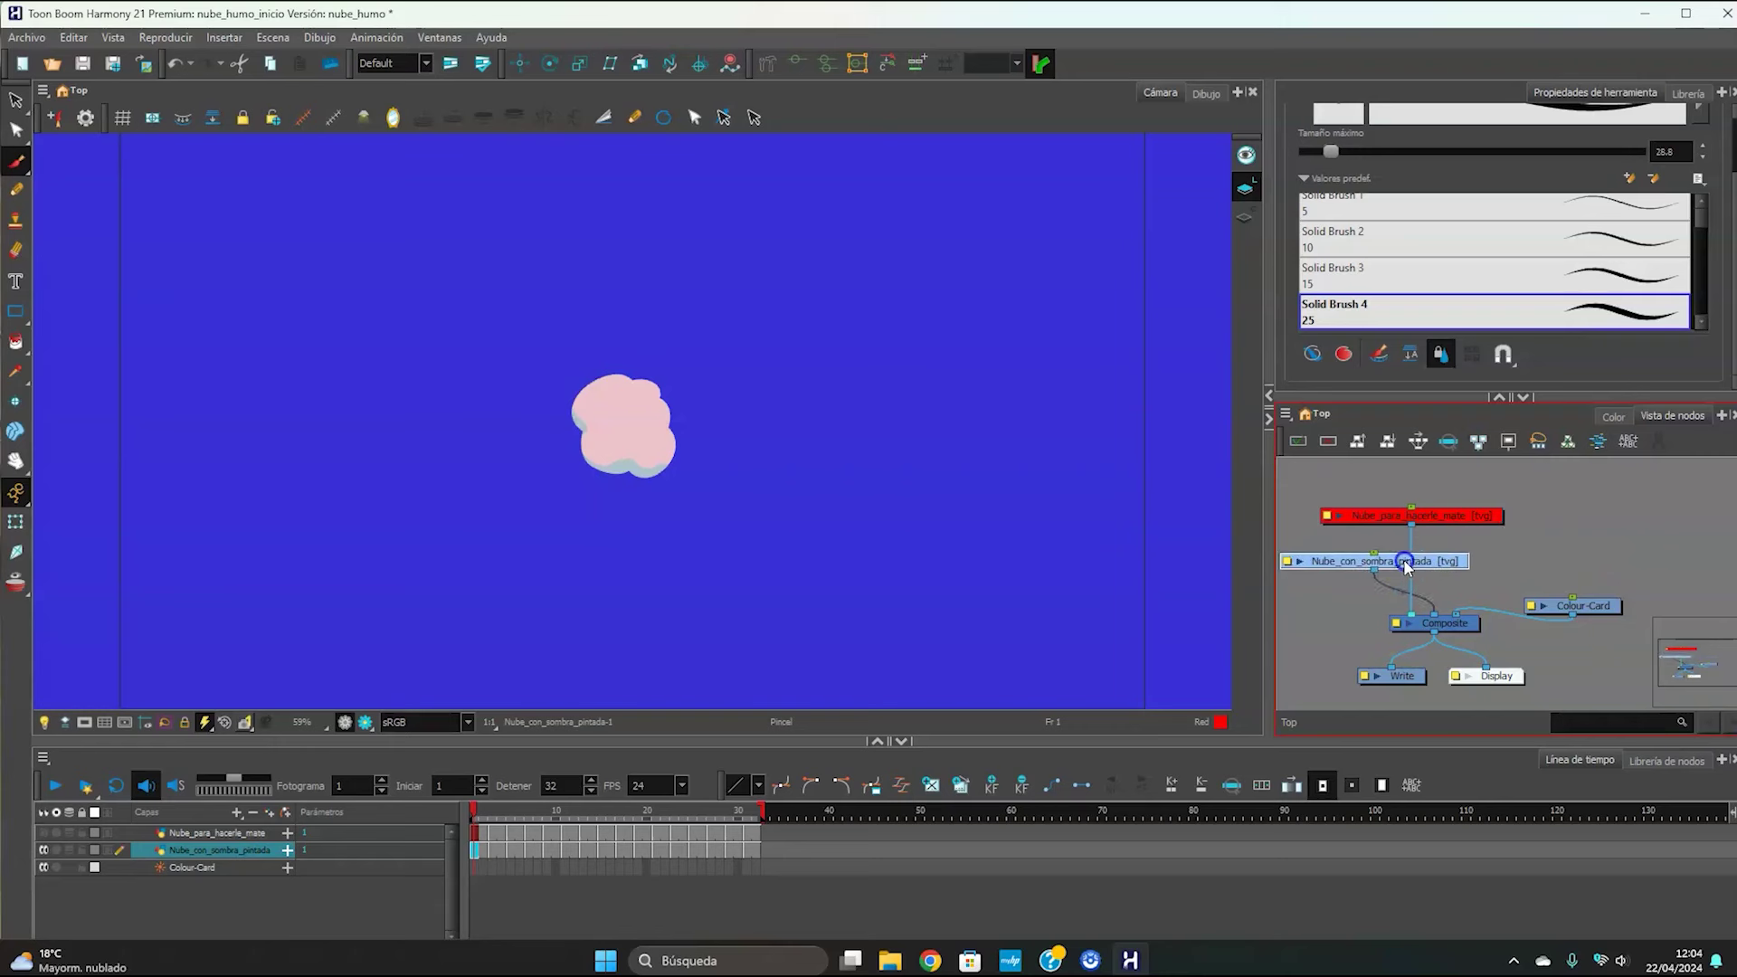
{"action": "left_click_drag", "start_coordinate": [1408, 565], "coordinate": [1559, 560]}
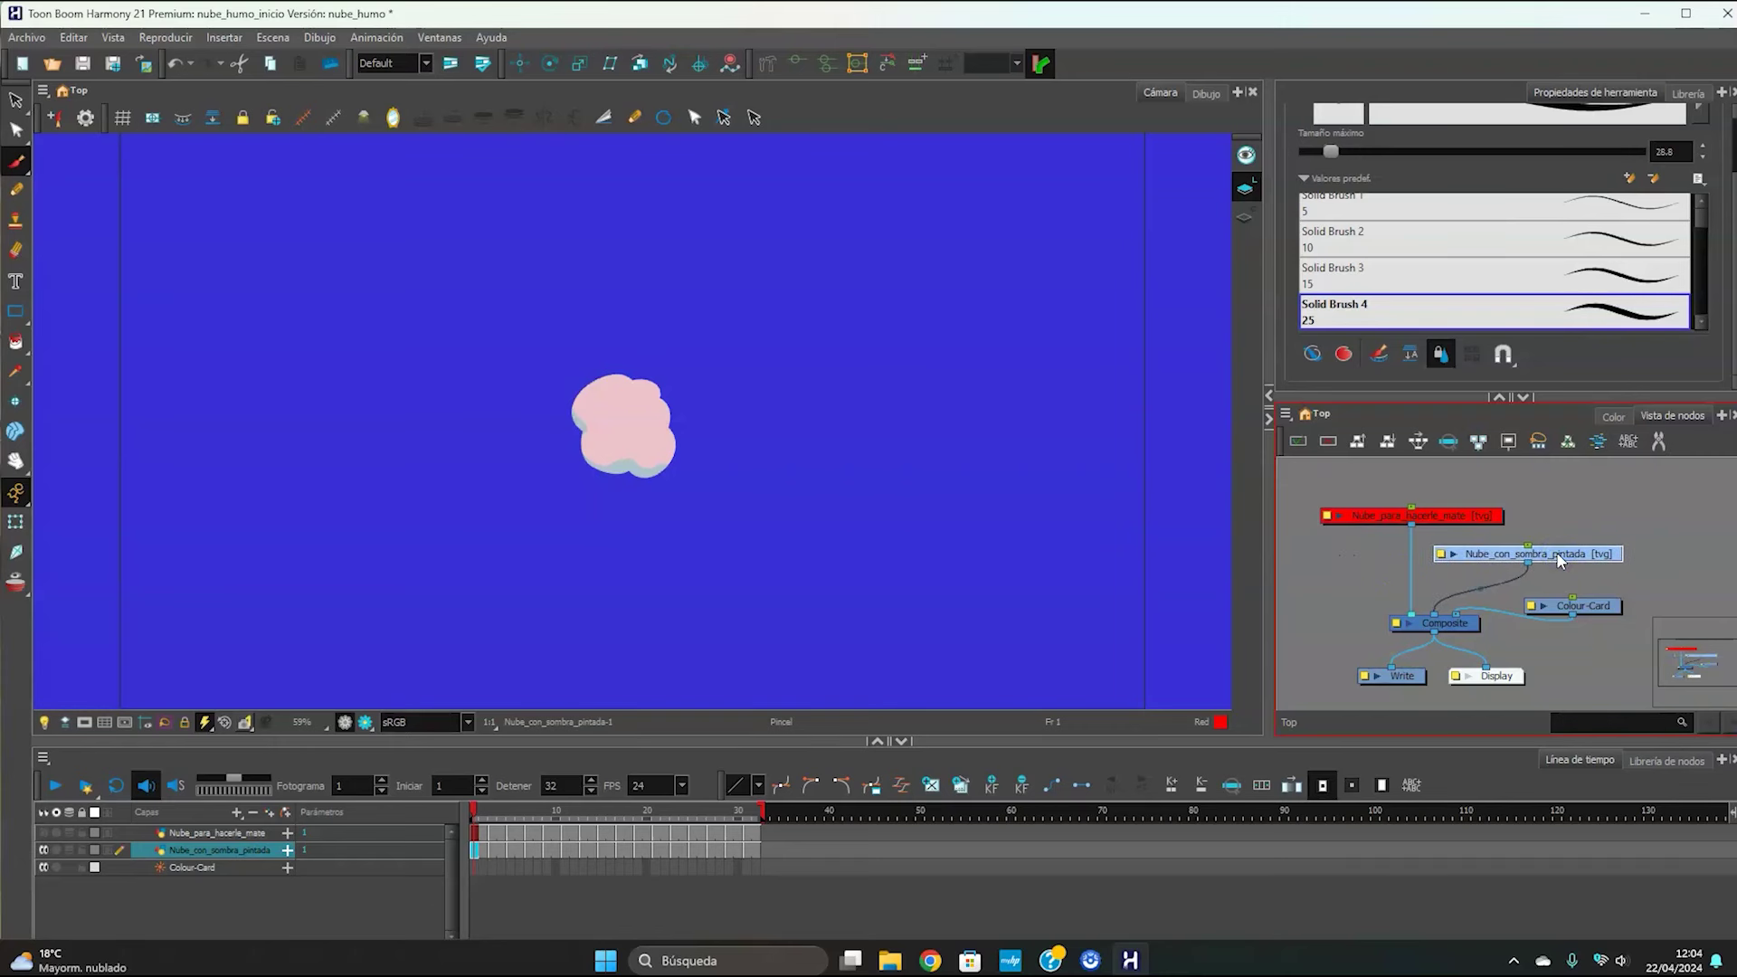
- Disable the Nube_con_sombra_pintada node, enable Nube_para_hacerle_mate and move that node slightly up
{"action": "key", "text": "d"}
{"action": "left_click", "coordinate": [1463, 531]}
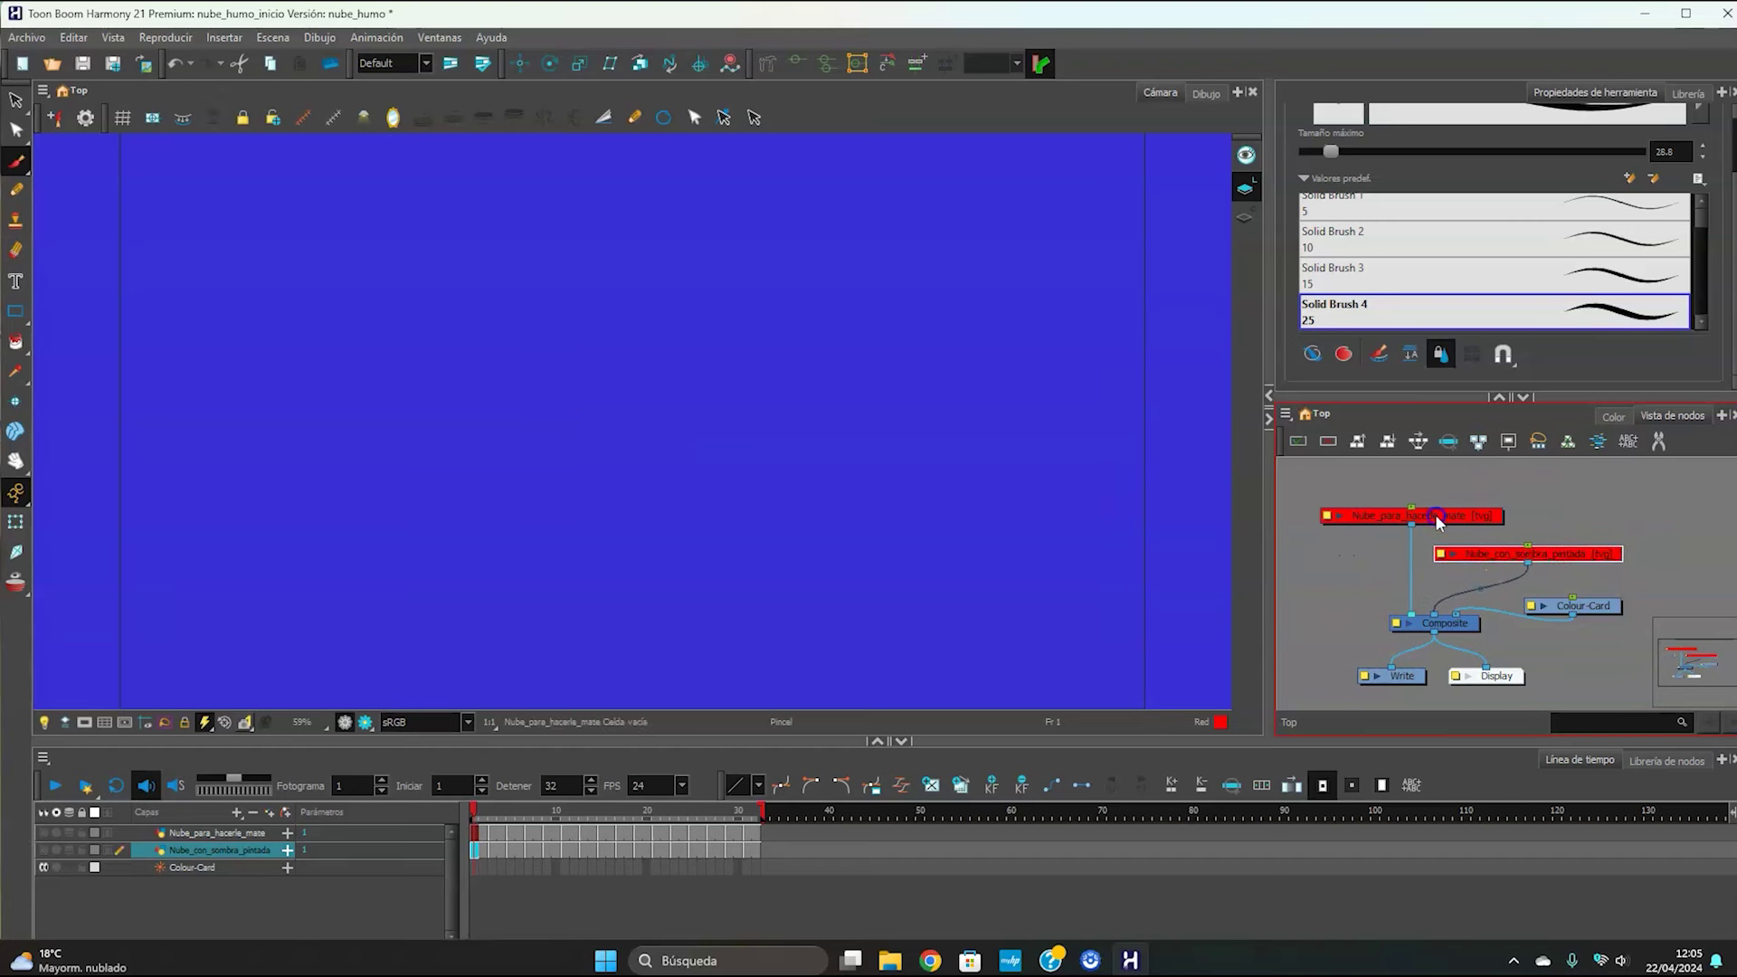
{"action": "left_click", "coordinate": [1435, 514]}
{"action": "key", "text": "d"}
{"action": "left_click_drag", "start_coordinate": [1436, 514], "coordinate": [1446, 489]}
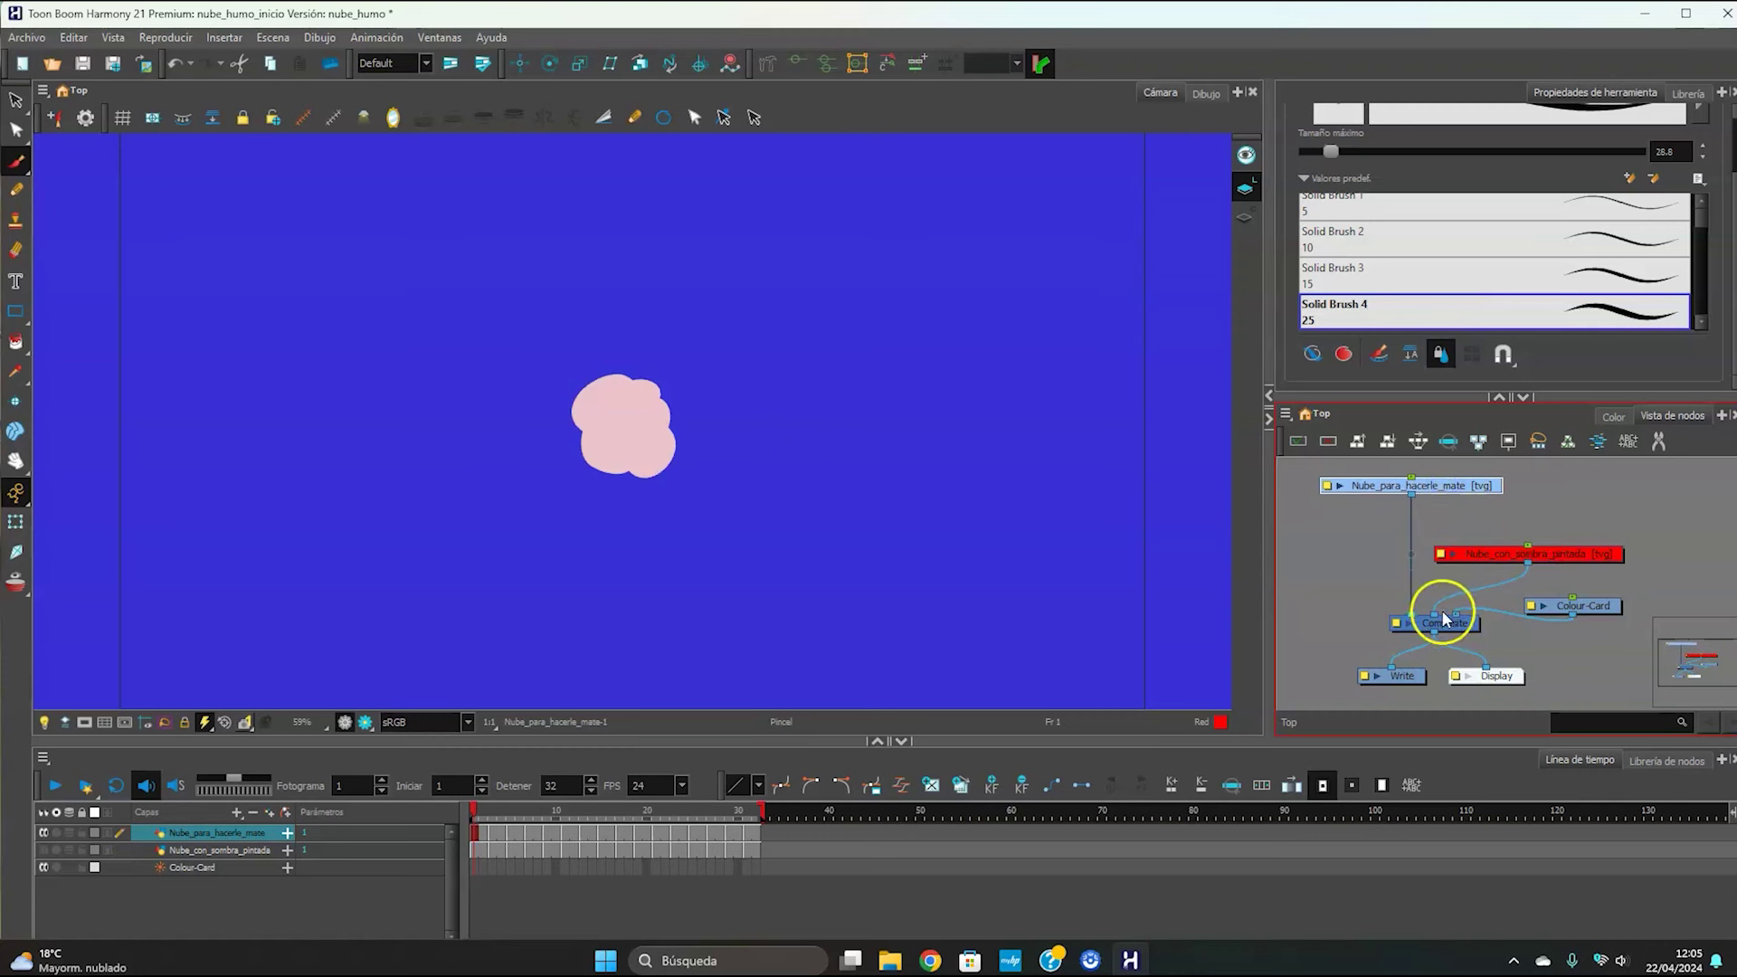
- Disconnect the Nube_con_sombra_pintada node from the Composite and delete it
{"action": "left_click_drag", "start_coordinate": [1433, 612], "coordinate": [1555, 556]}
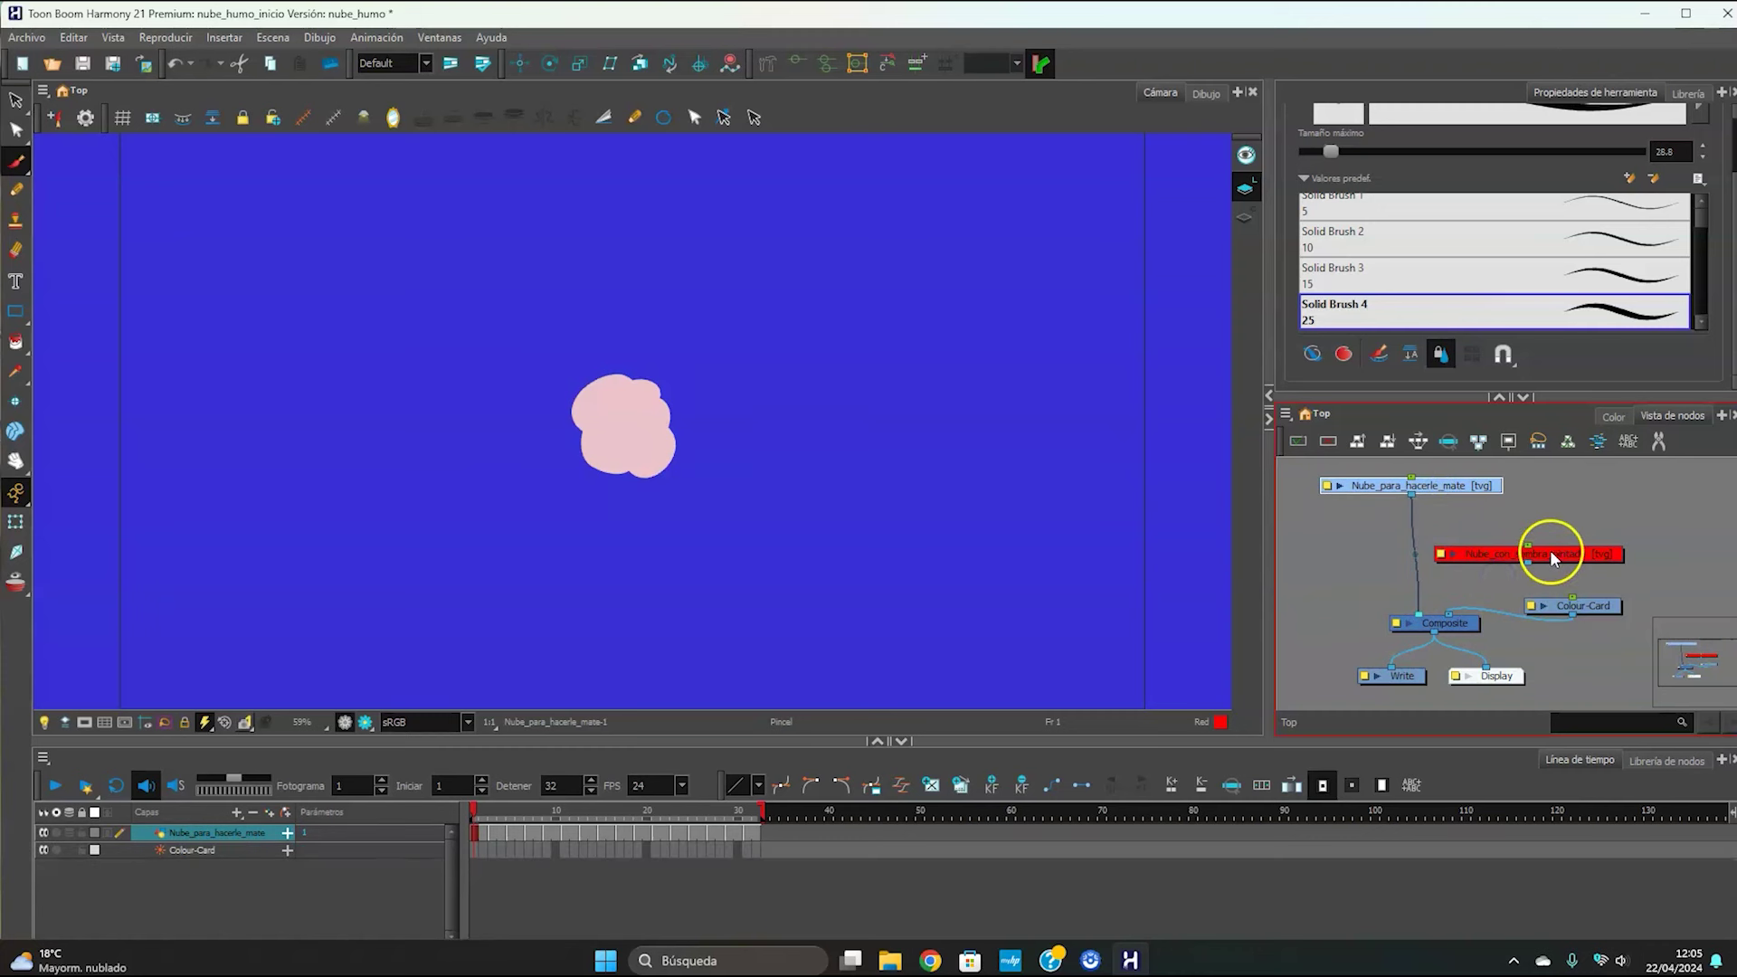
{"action": "left_click", "coordinate": [1553, 558]}
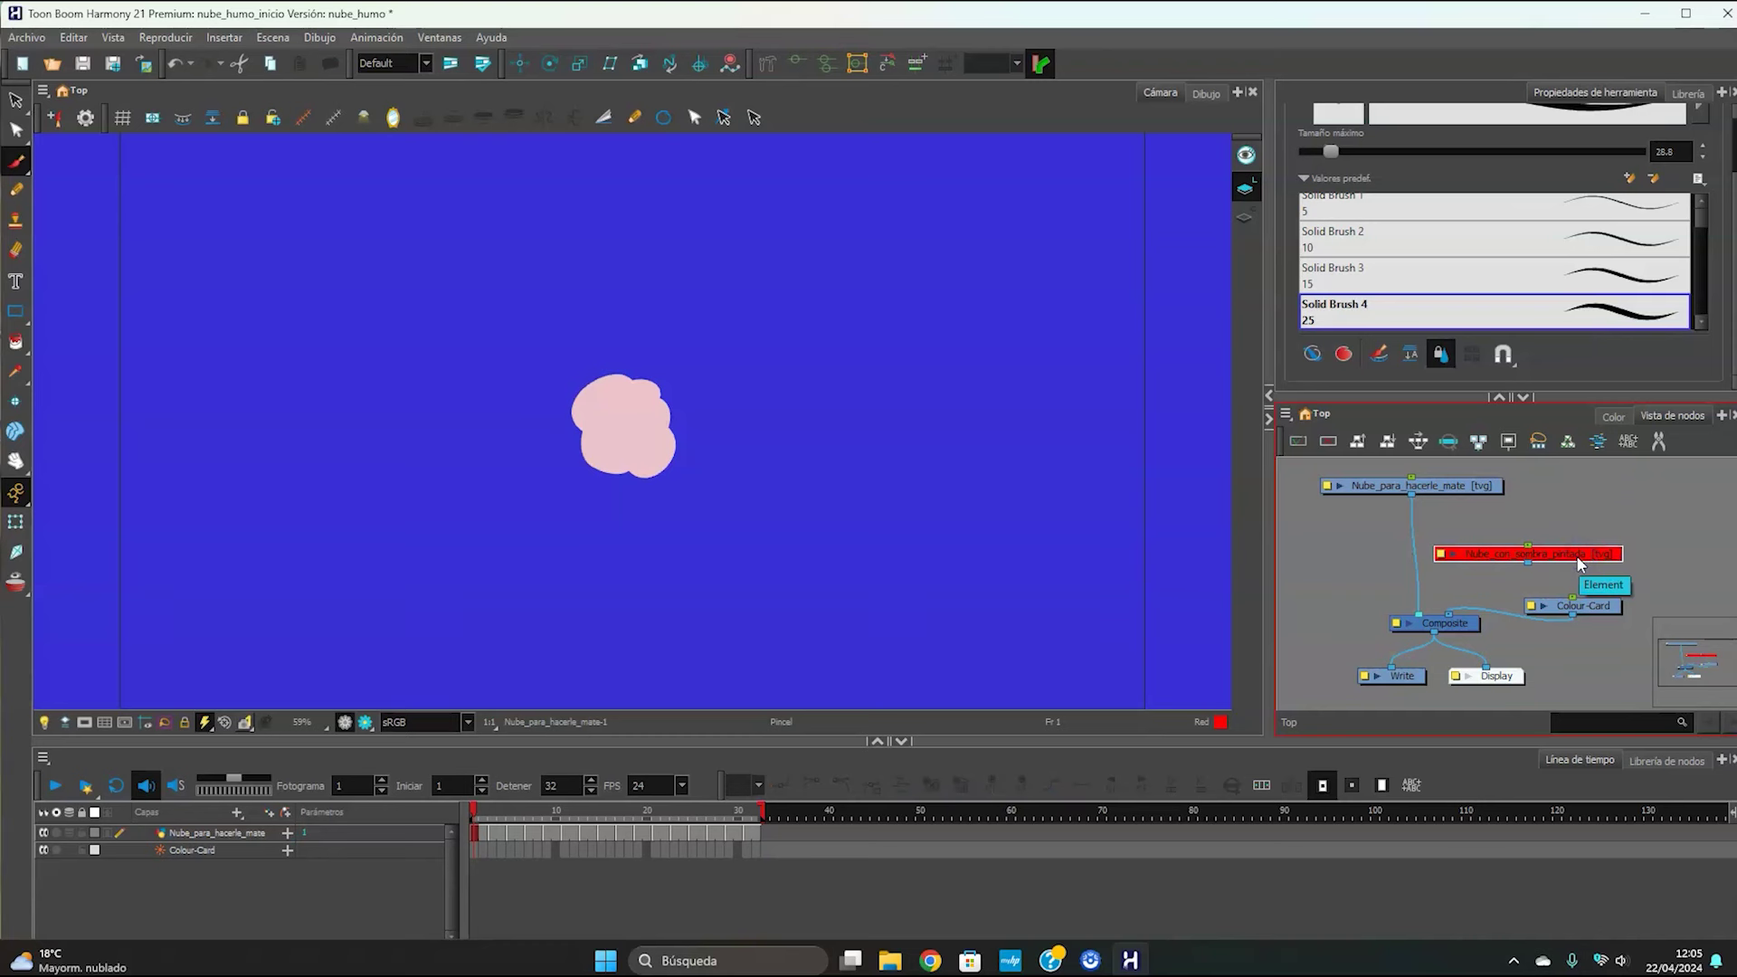
{"action": "key", "text": "Delete"}
{"action": "left_click", "coordinate": [899, 526]}
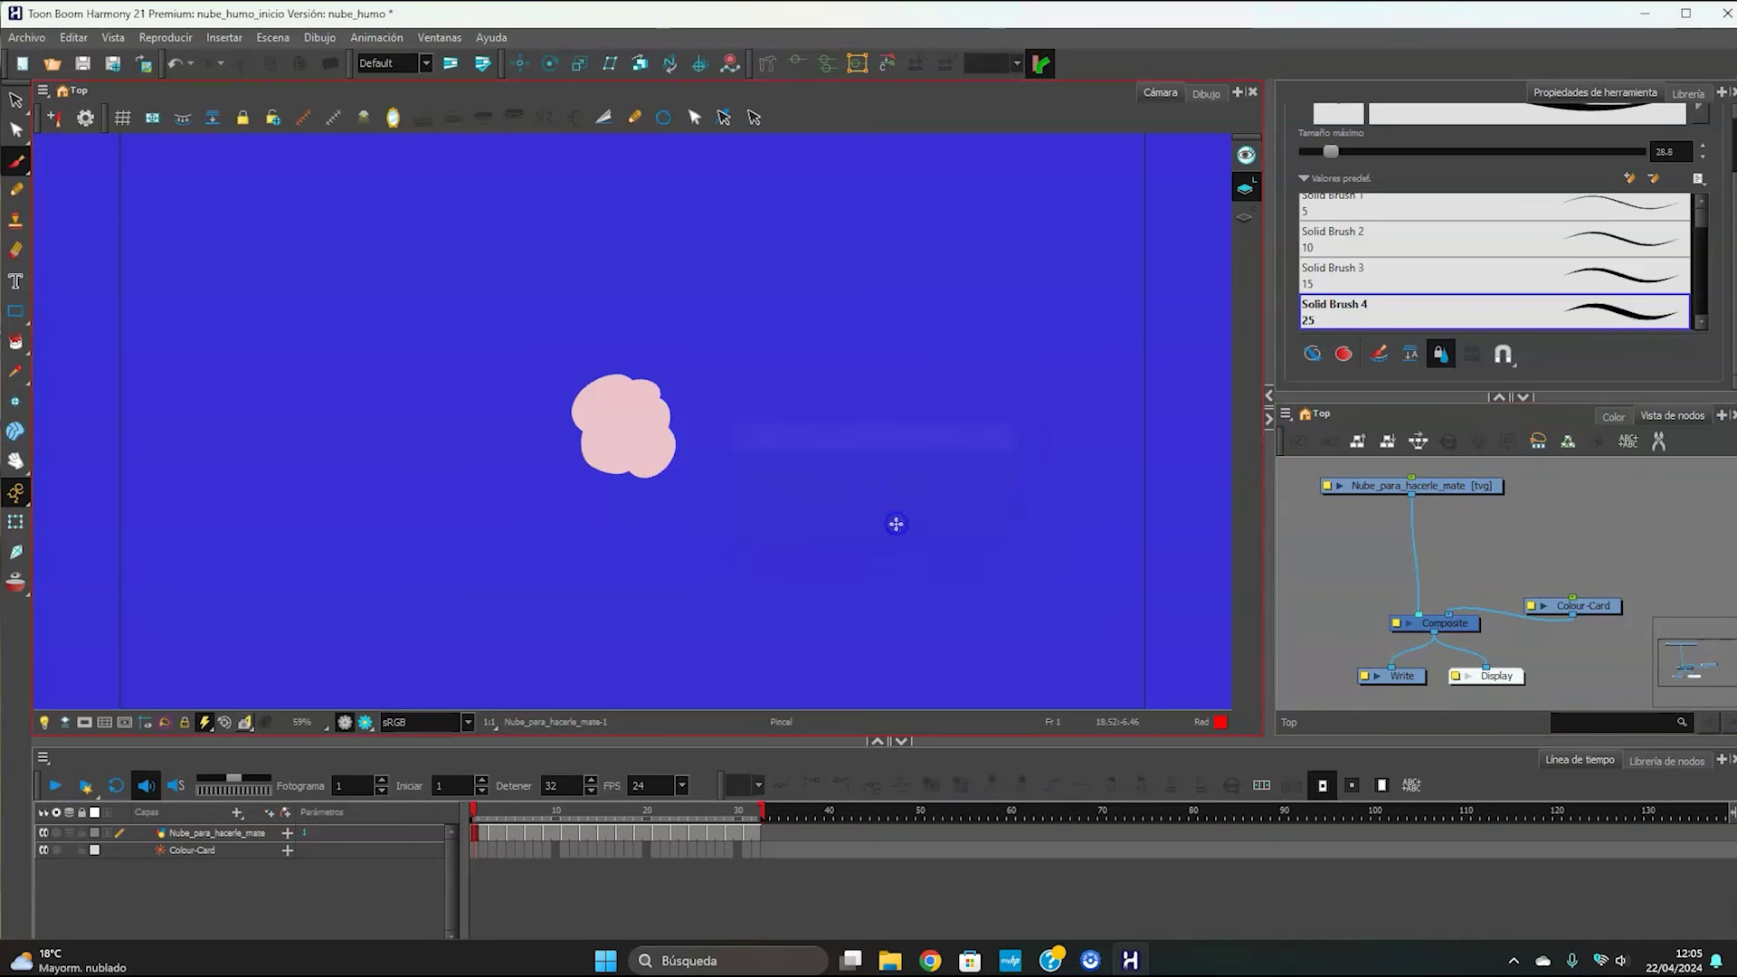
- Add a Tone node (Combinar) in an empty area of the node view
{"action": "left_click", "coordinate": [1518, 538]}
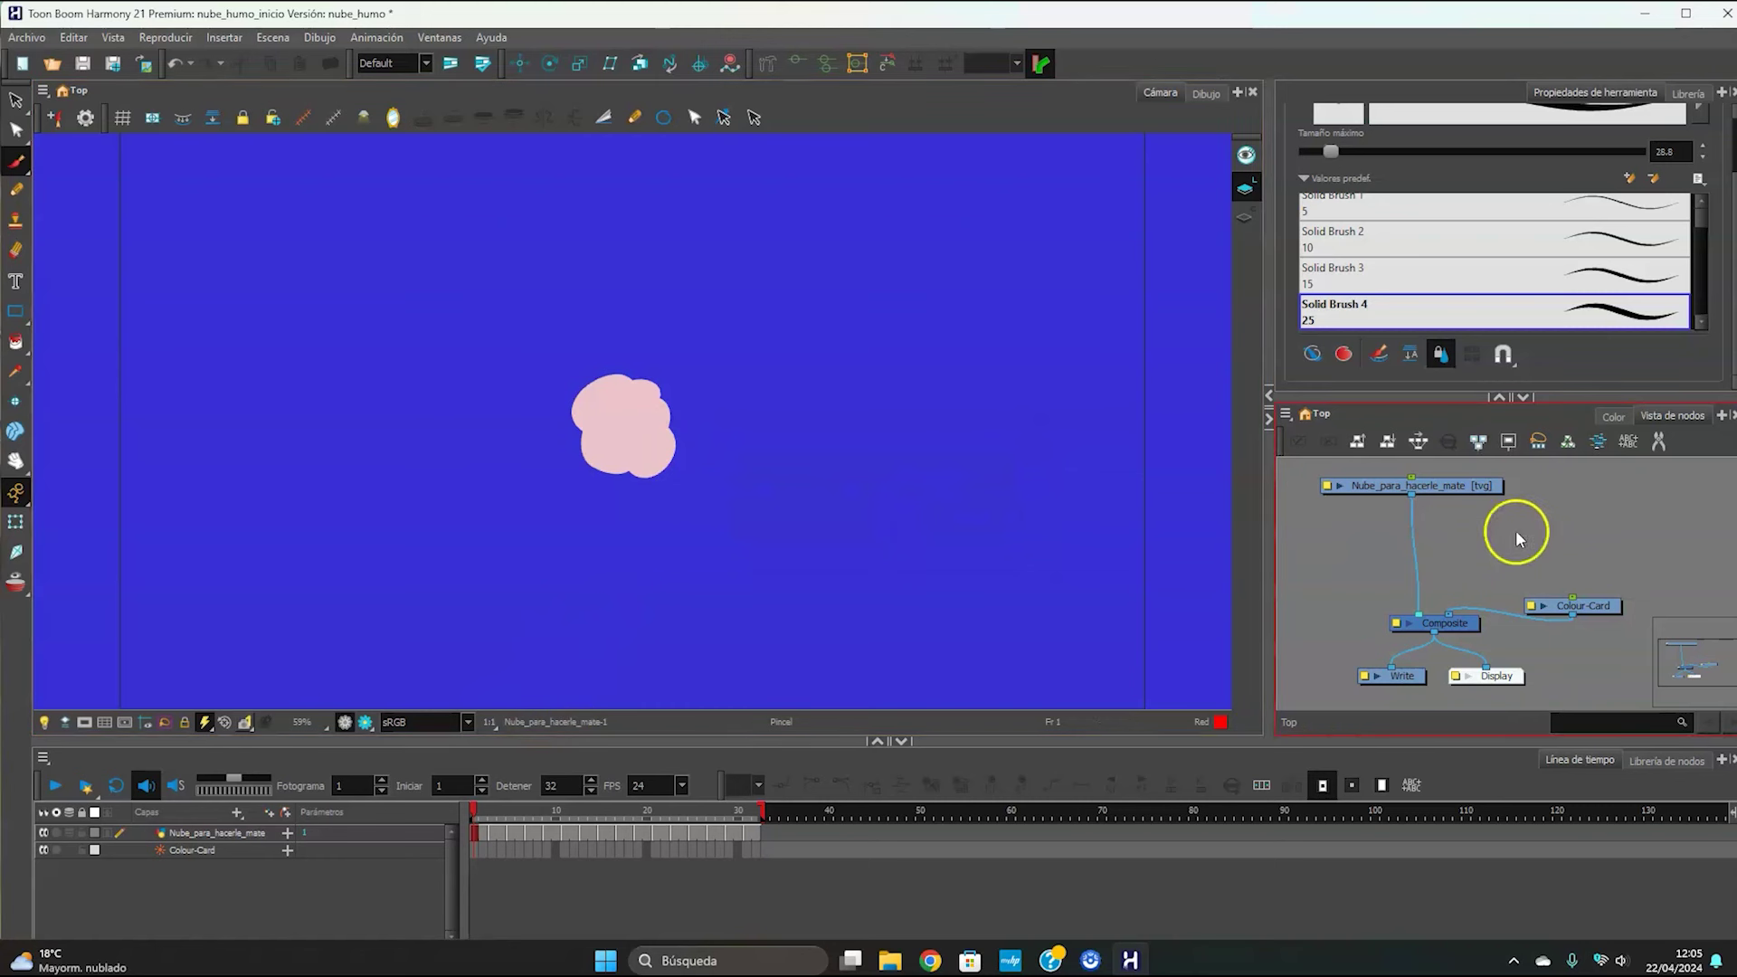
{"action": "left_click", "coordinate": [1491, 546]}
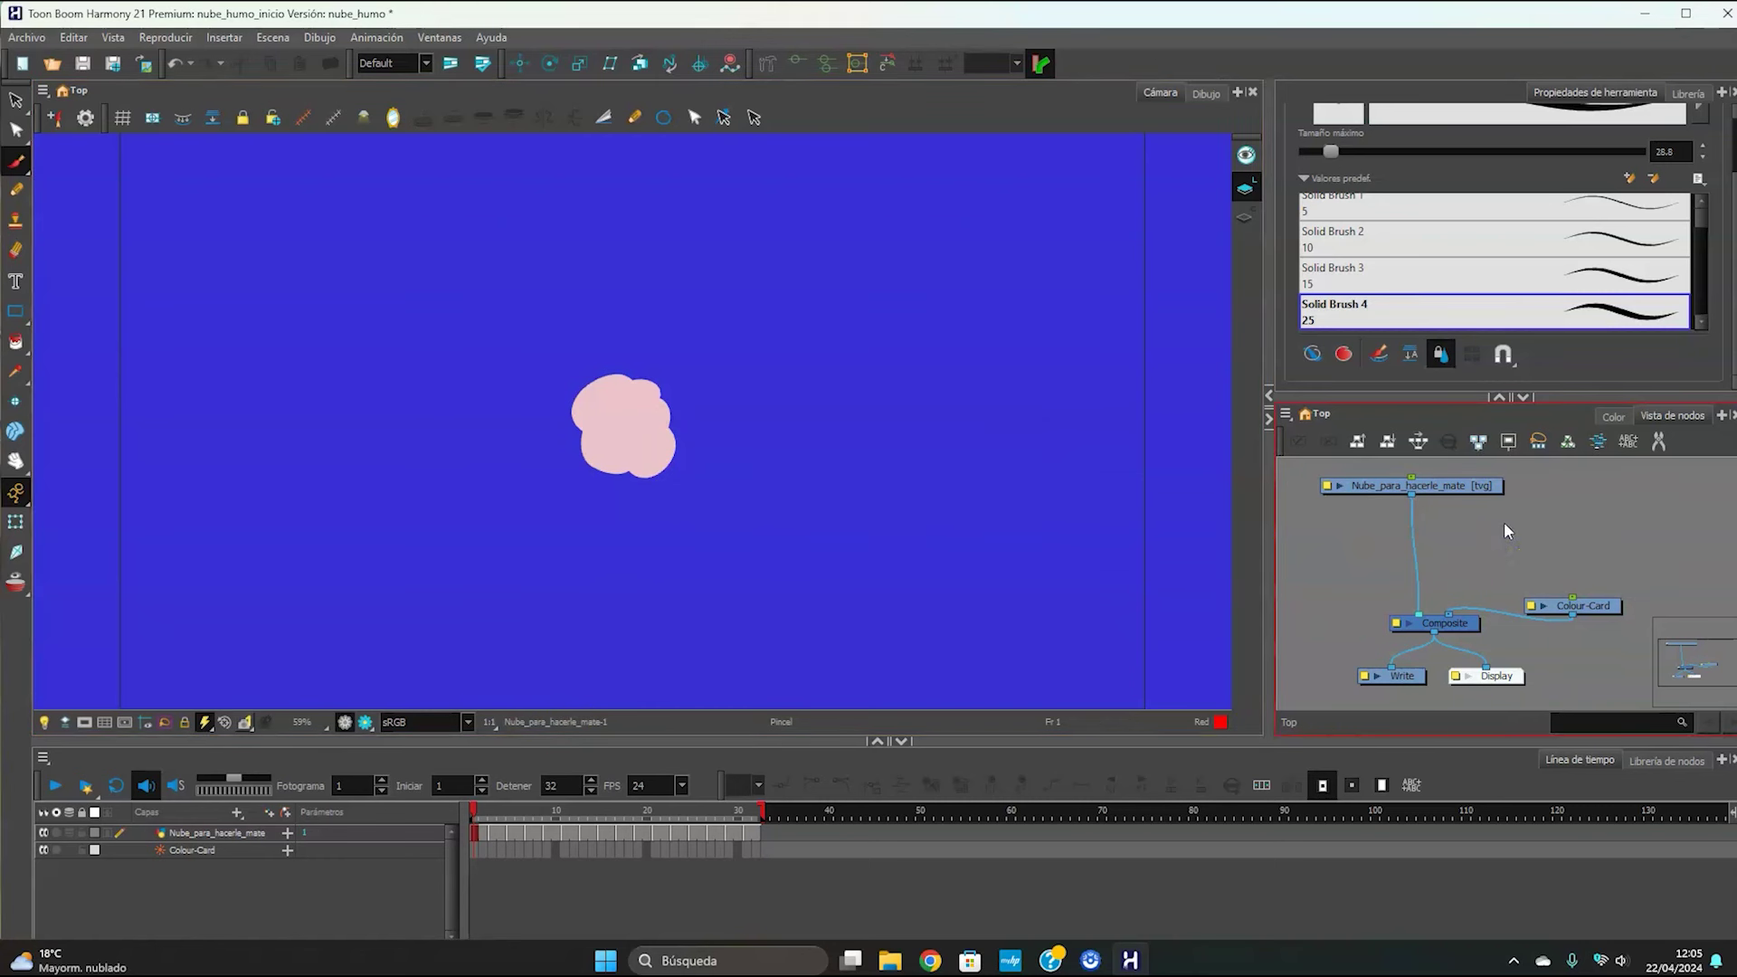
{"action": "left_click", "coordinate": [1676, 762]}
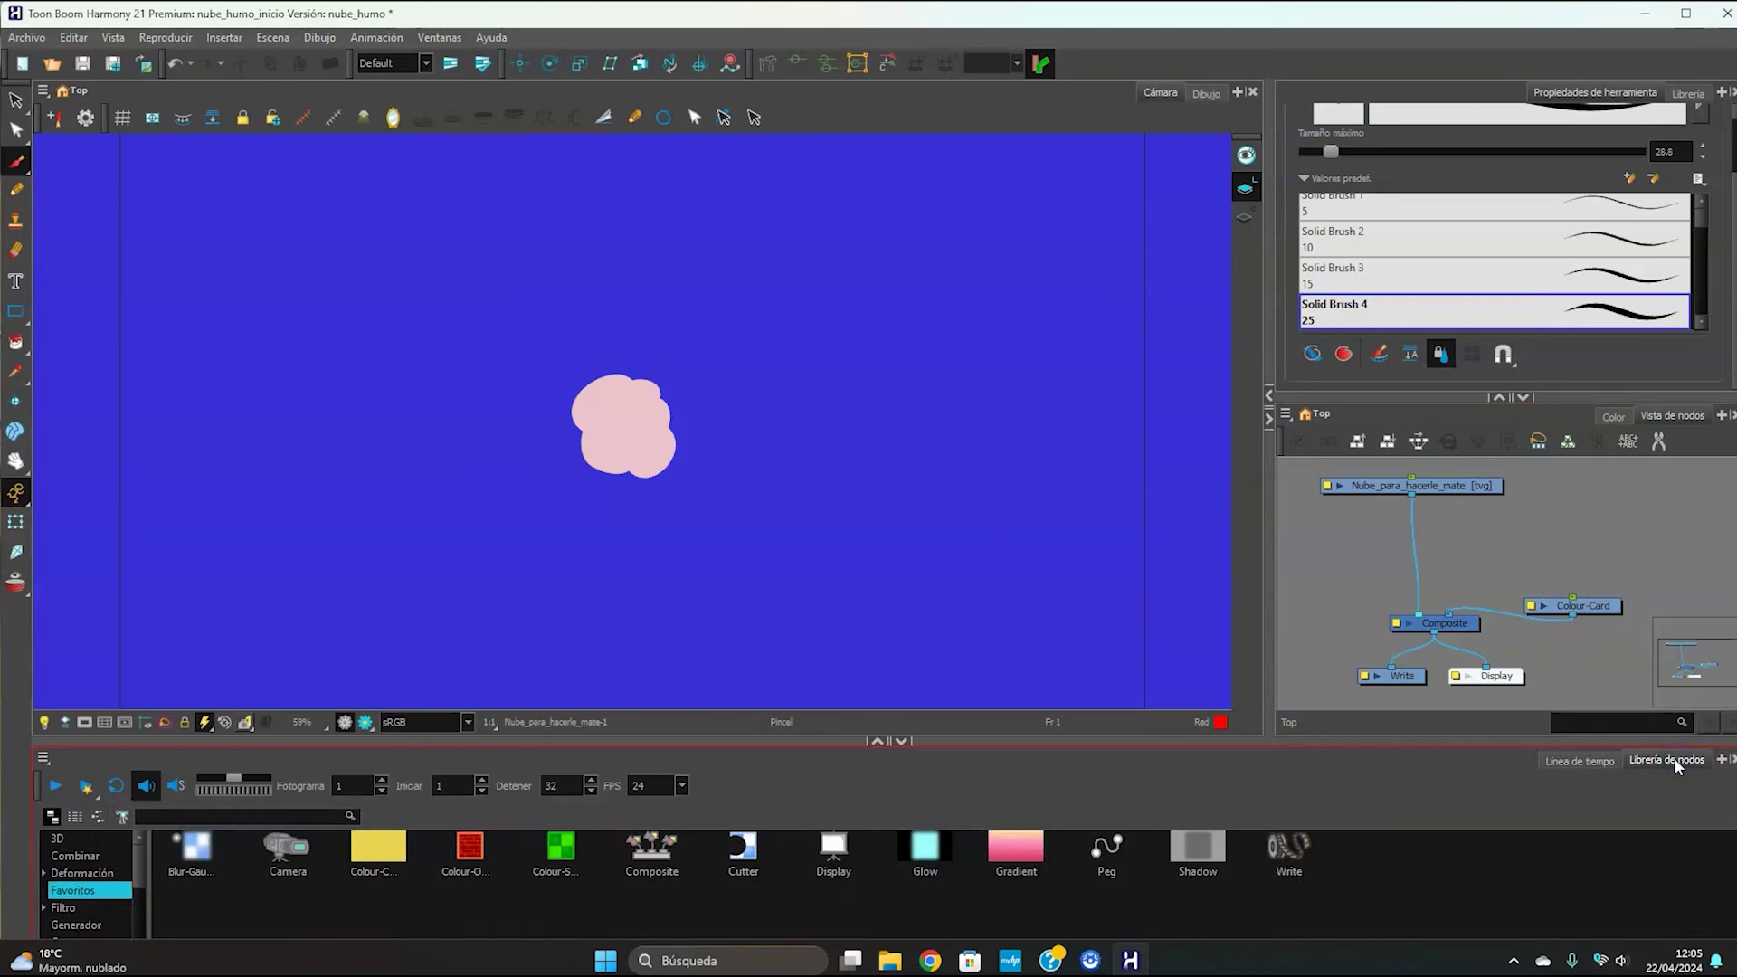
{"action": "left_click", "coordinate": [1591, 763]}
{"action": "left_click", "coordinate": [1541, 541]}
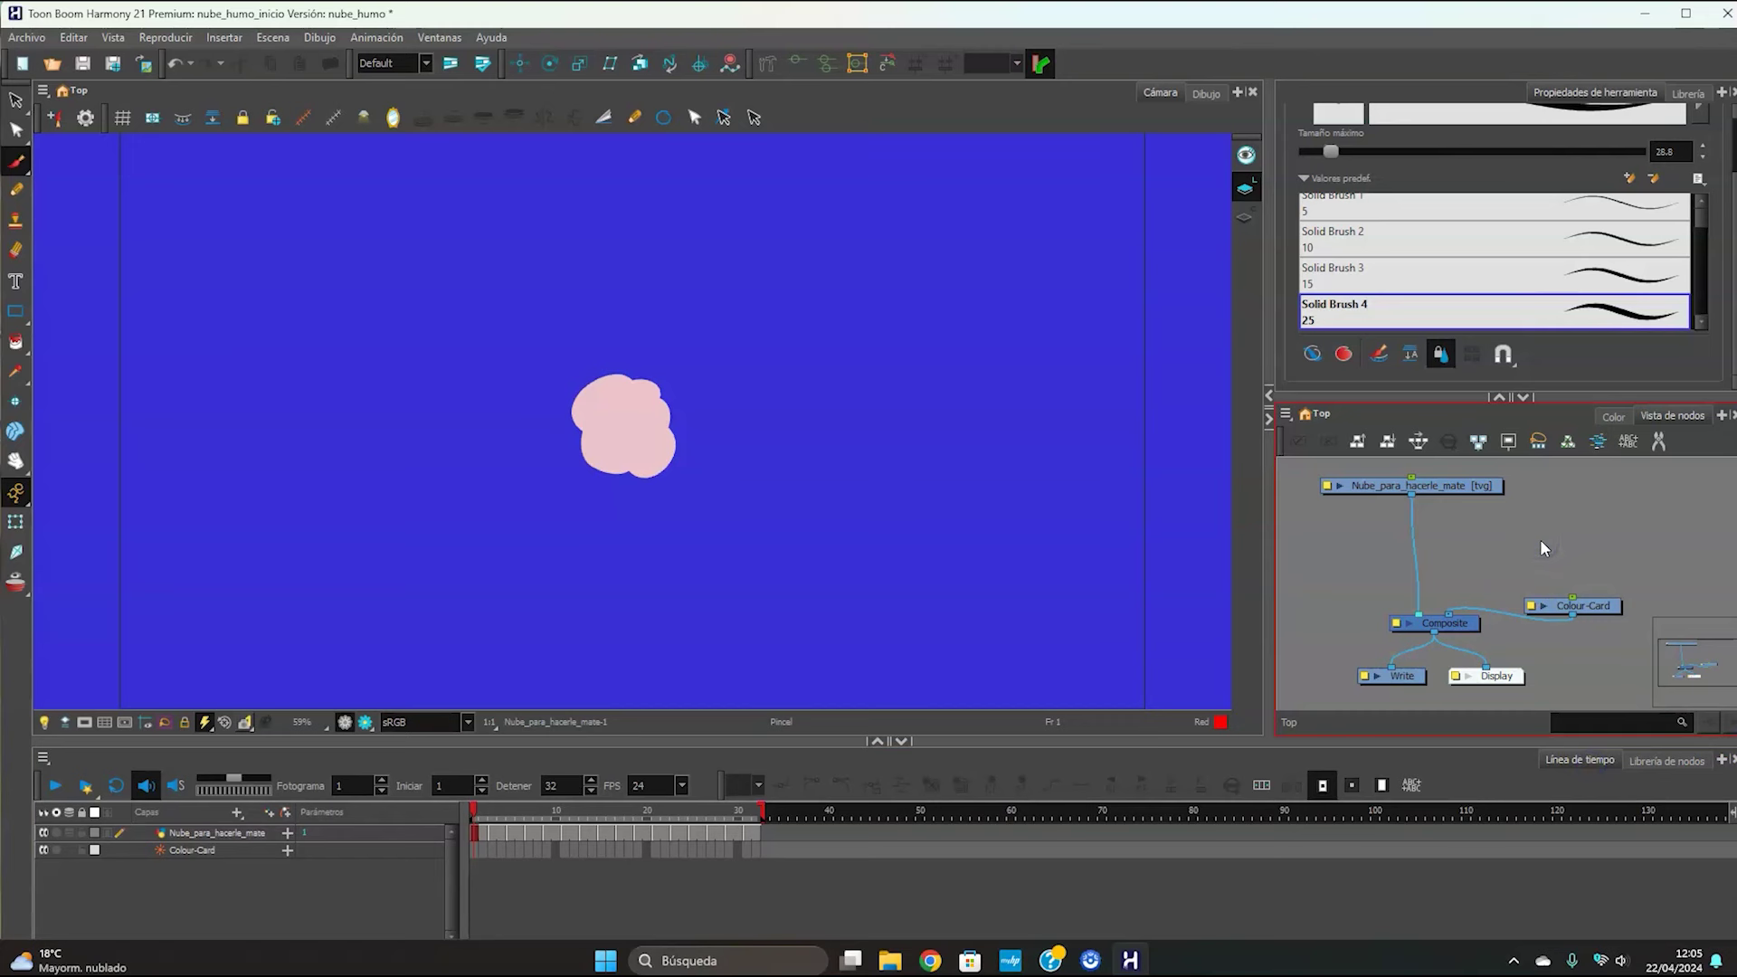
{"action": "key", "text": "Tab"}
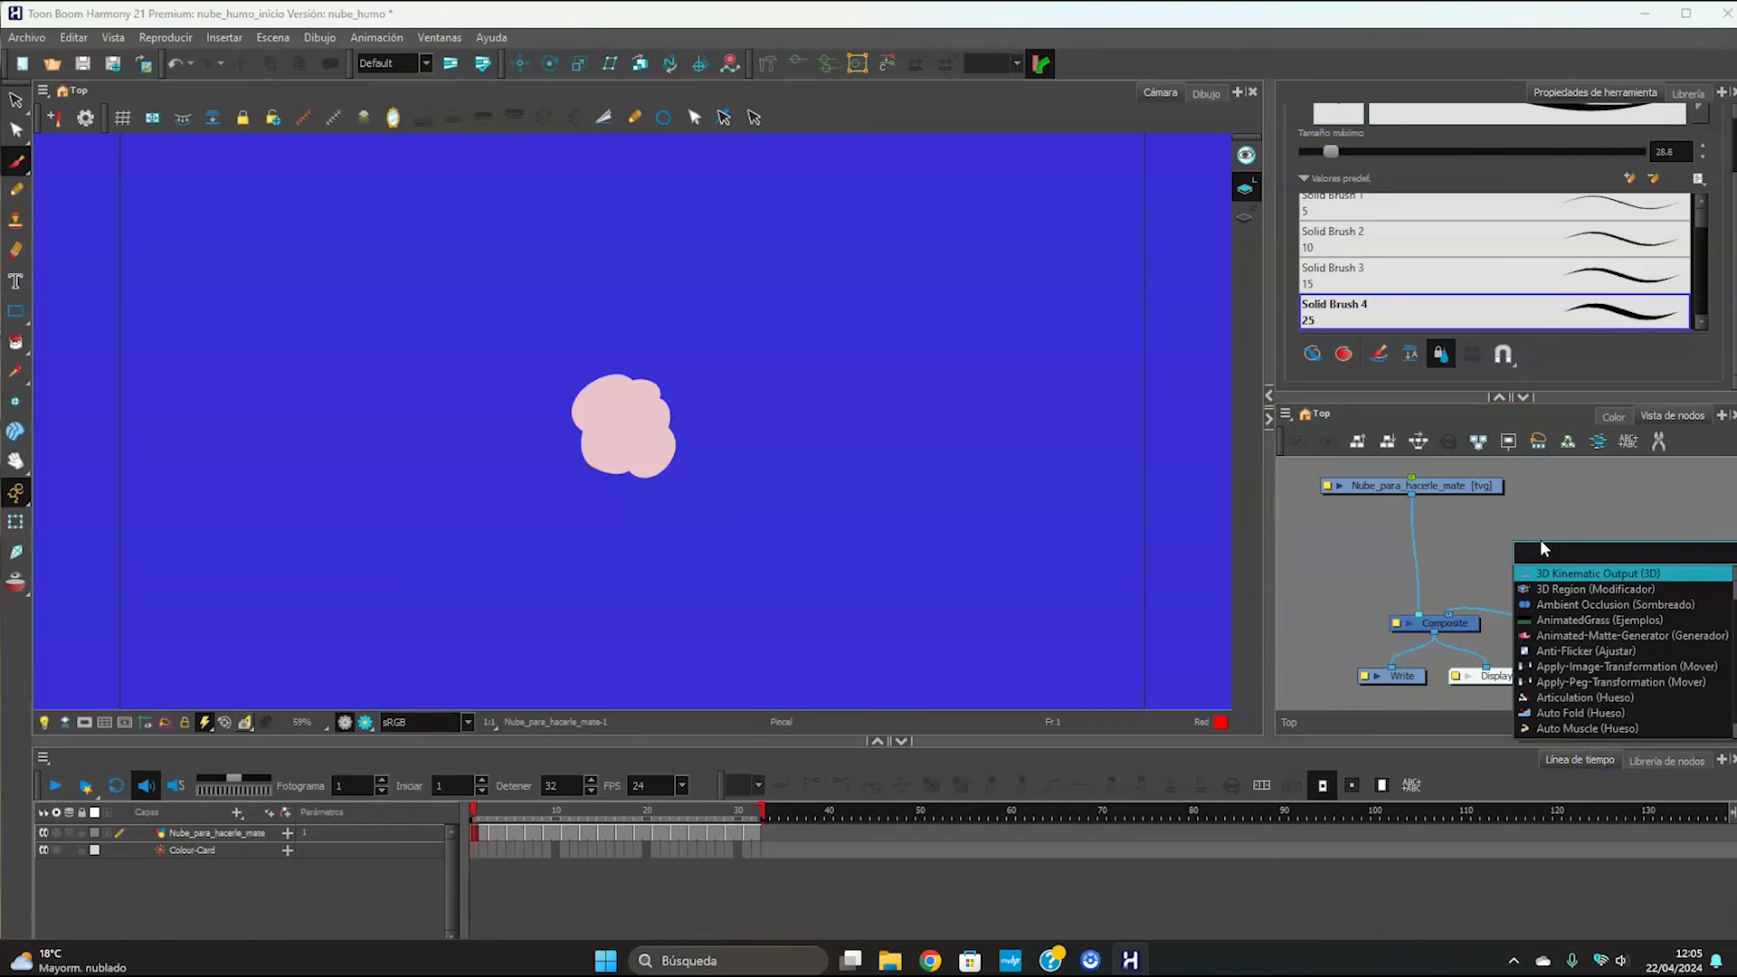
{"action": "type", "text": "tone"}
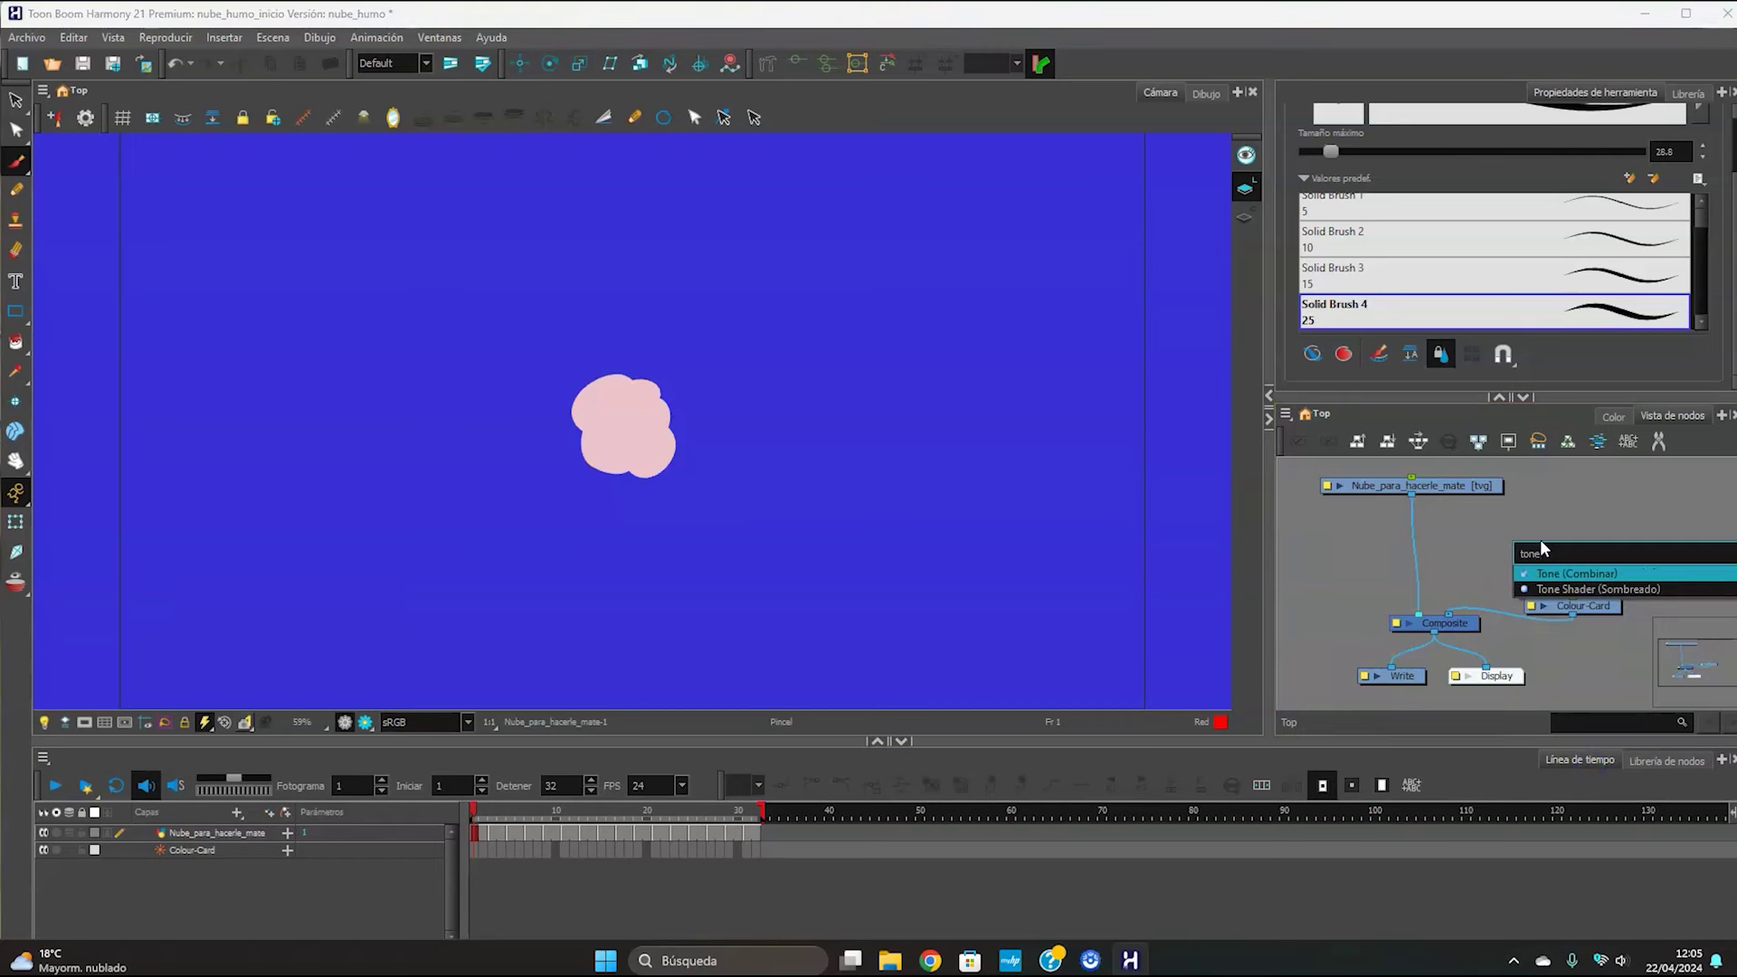
{"action": "left_click", "coordinate": [1598, 573]}
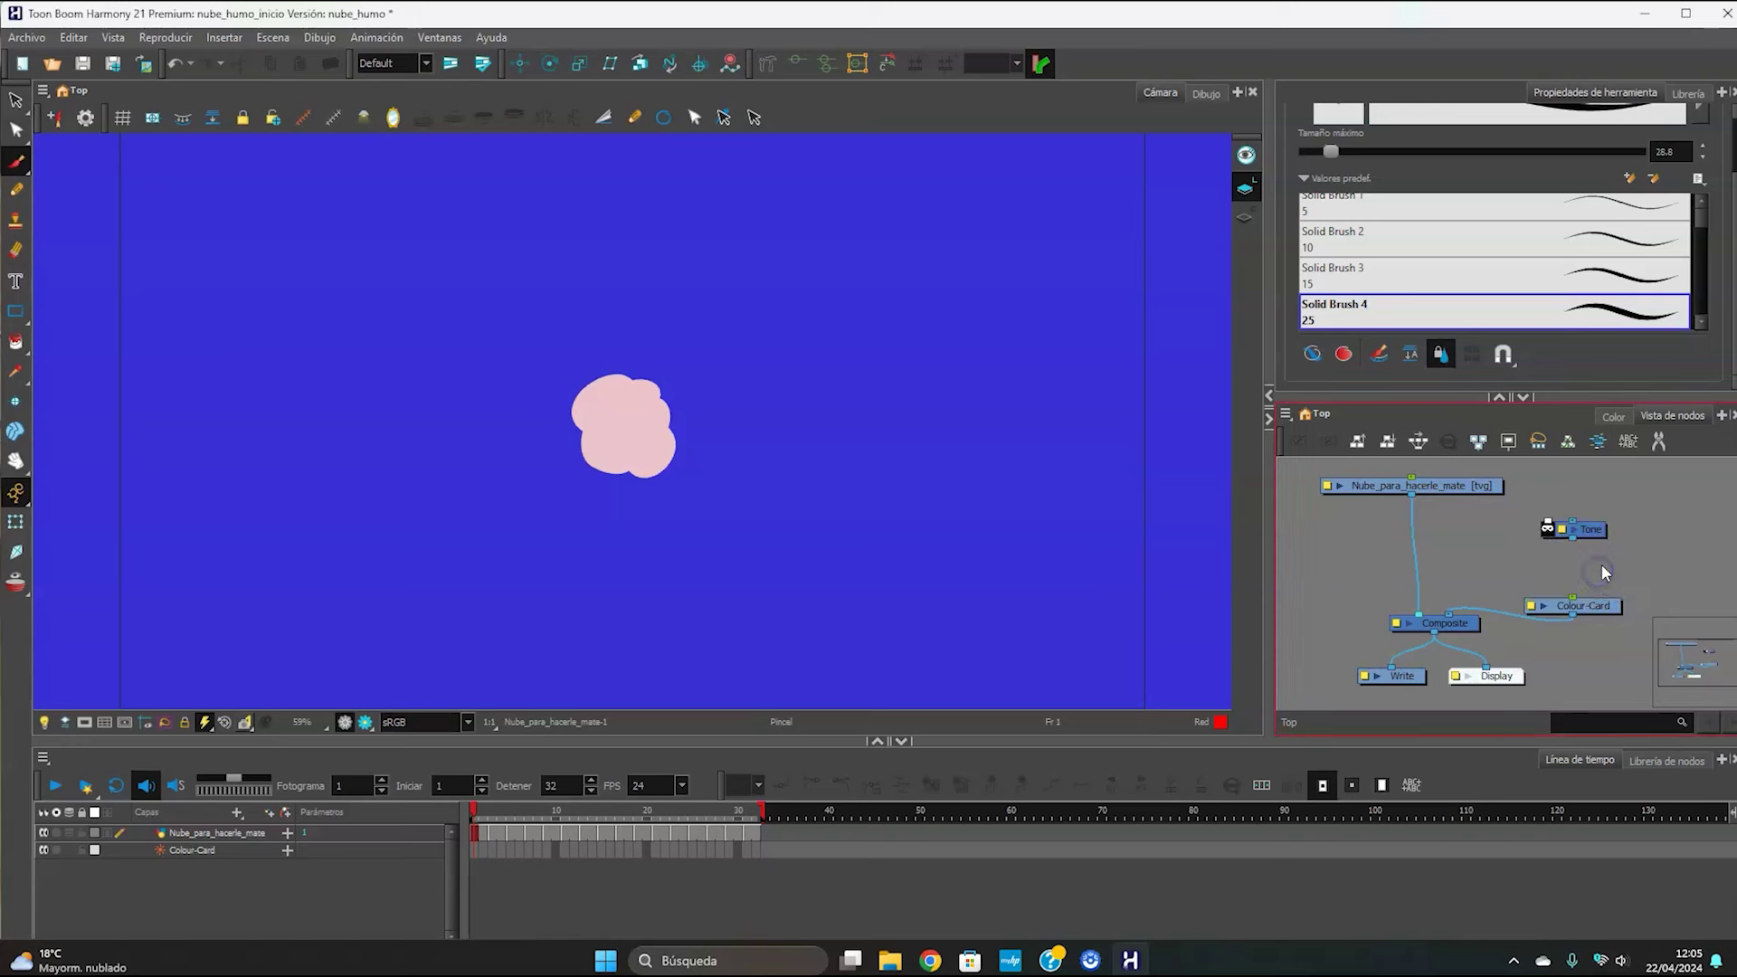
- Insert the Tone node on the connection between Nube_para_hacerle_mate and the Composite
{"action": "left_click_drag", "start_coordinate": [1593, 531], "coordinate": [1502, 552]}
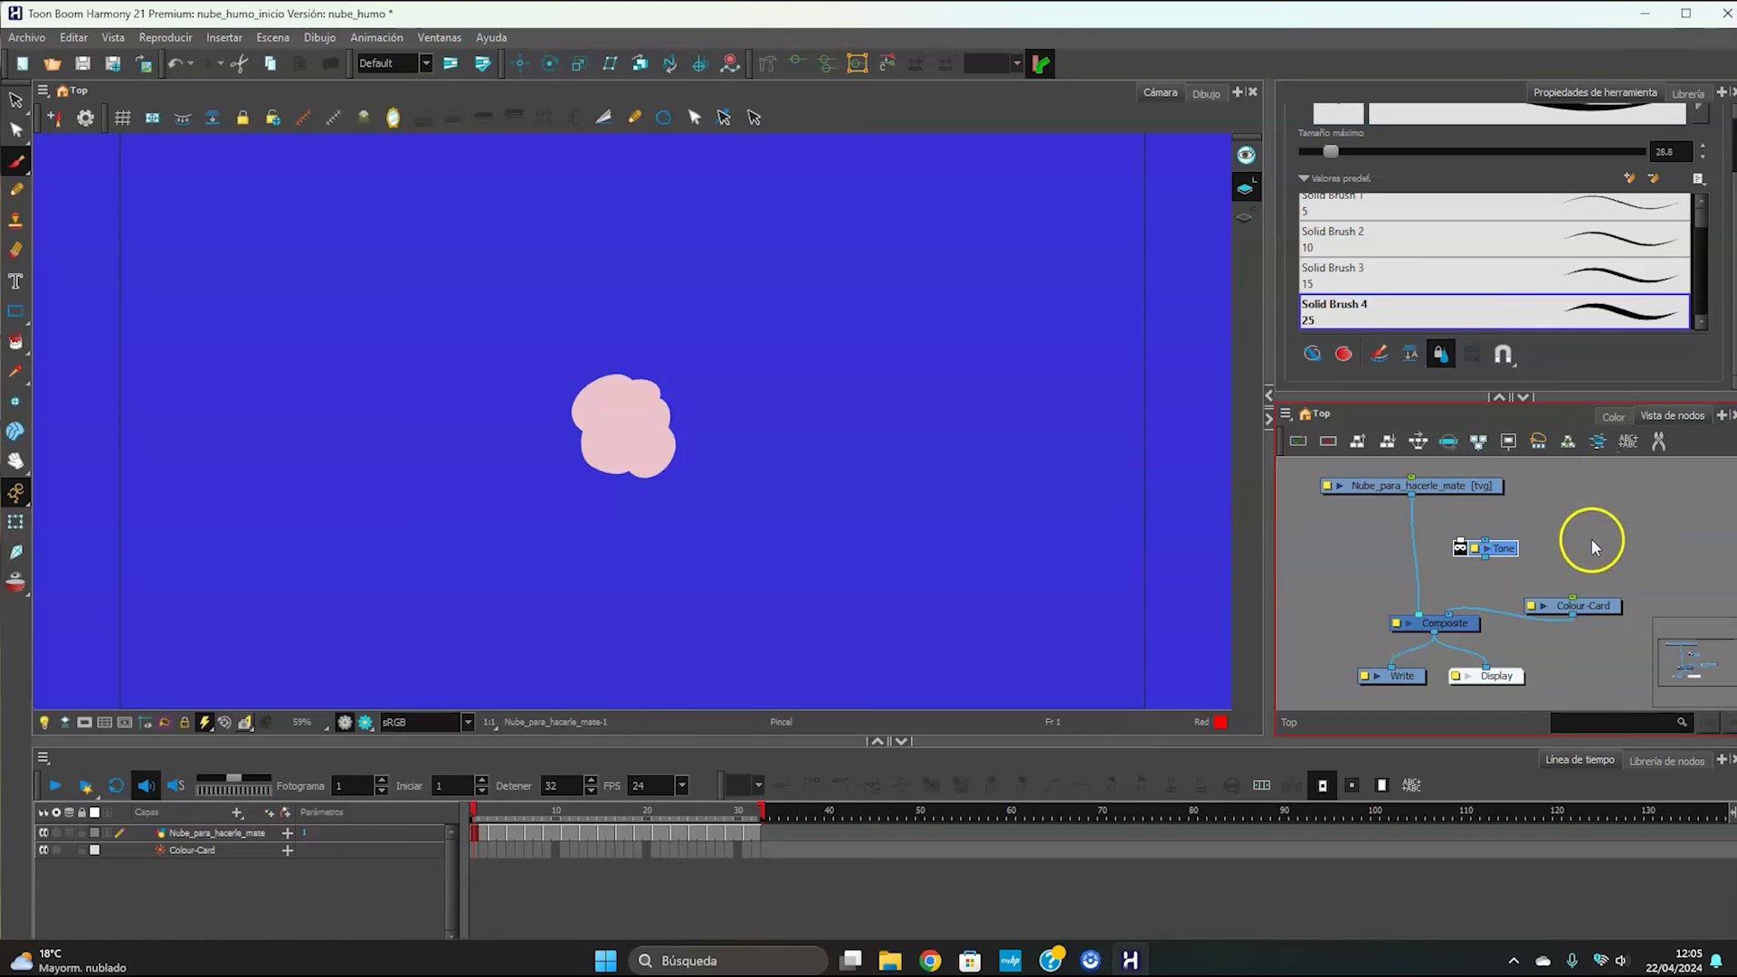
{"action": "left_click_drag", "start_coordinate": [1513, 552], "coordinate": [1449, 559]}
{"action": "left_click_drag", "start_coordinate": [1441, 486], "coordinate": [1452, 481]}
{"action": "mouse_move", "coordinate": [1442, 561]}
{"action": "left_mouse_down"}
{"action": "mouse_move", "coordinate": [1417, 588]}
{"action": "mouse_move", "coordinate": [1437, 618]}
{"action": "mouse_move", "coordinate": [1437, 580]}
{"action": "left_mouse_up"}
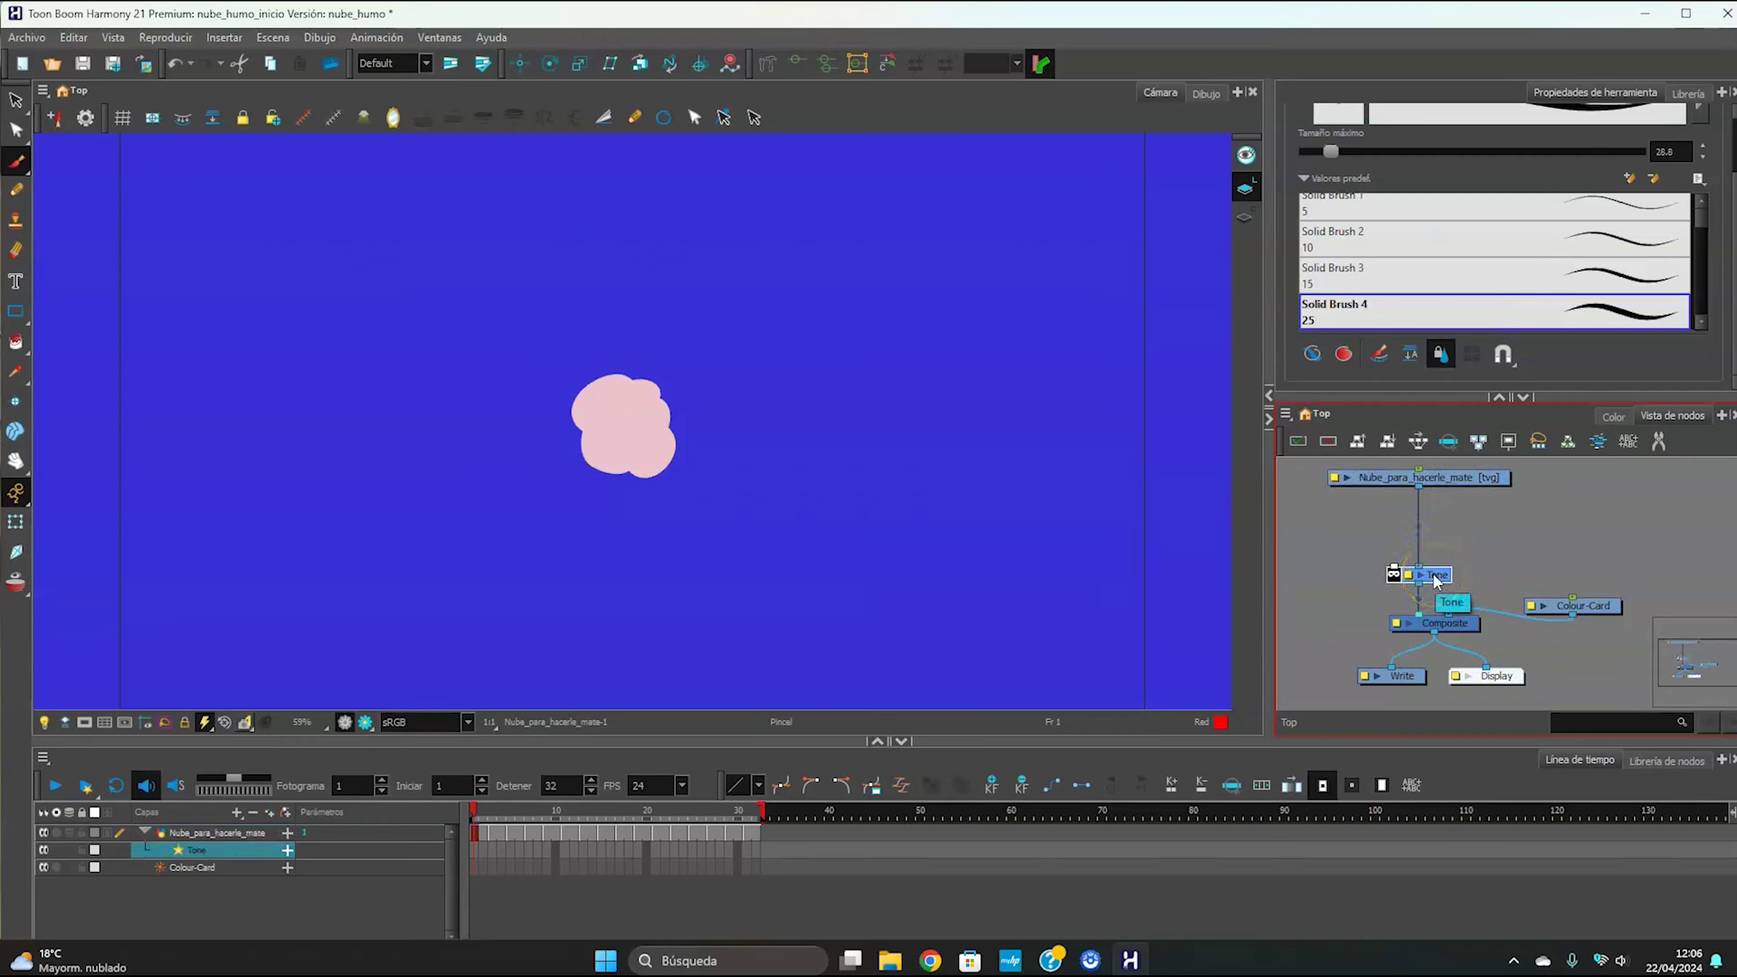
{"action": "left_click", "coordinate": [1523, 499]}
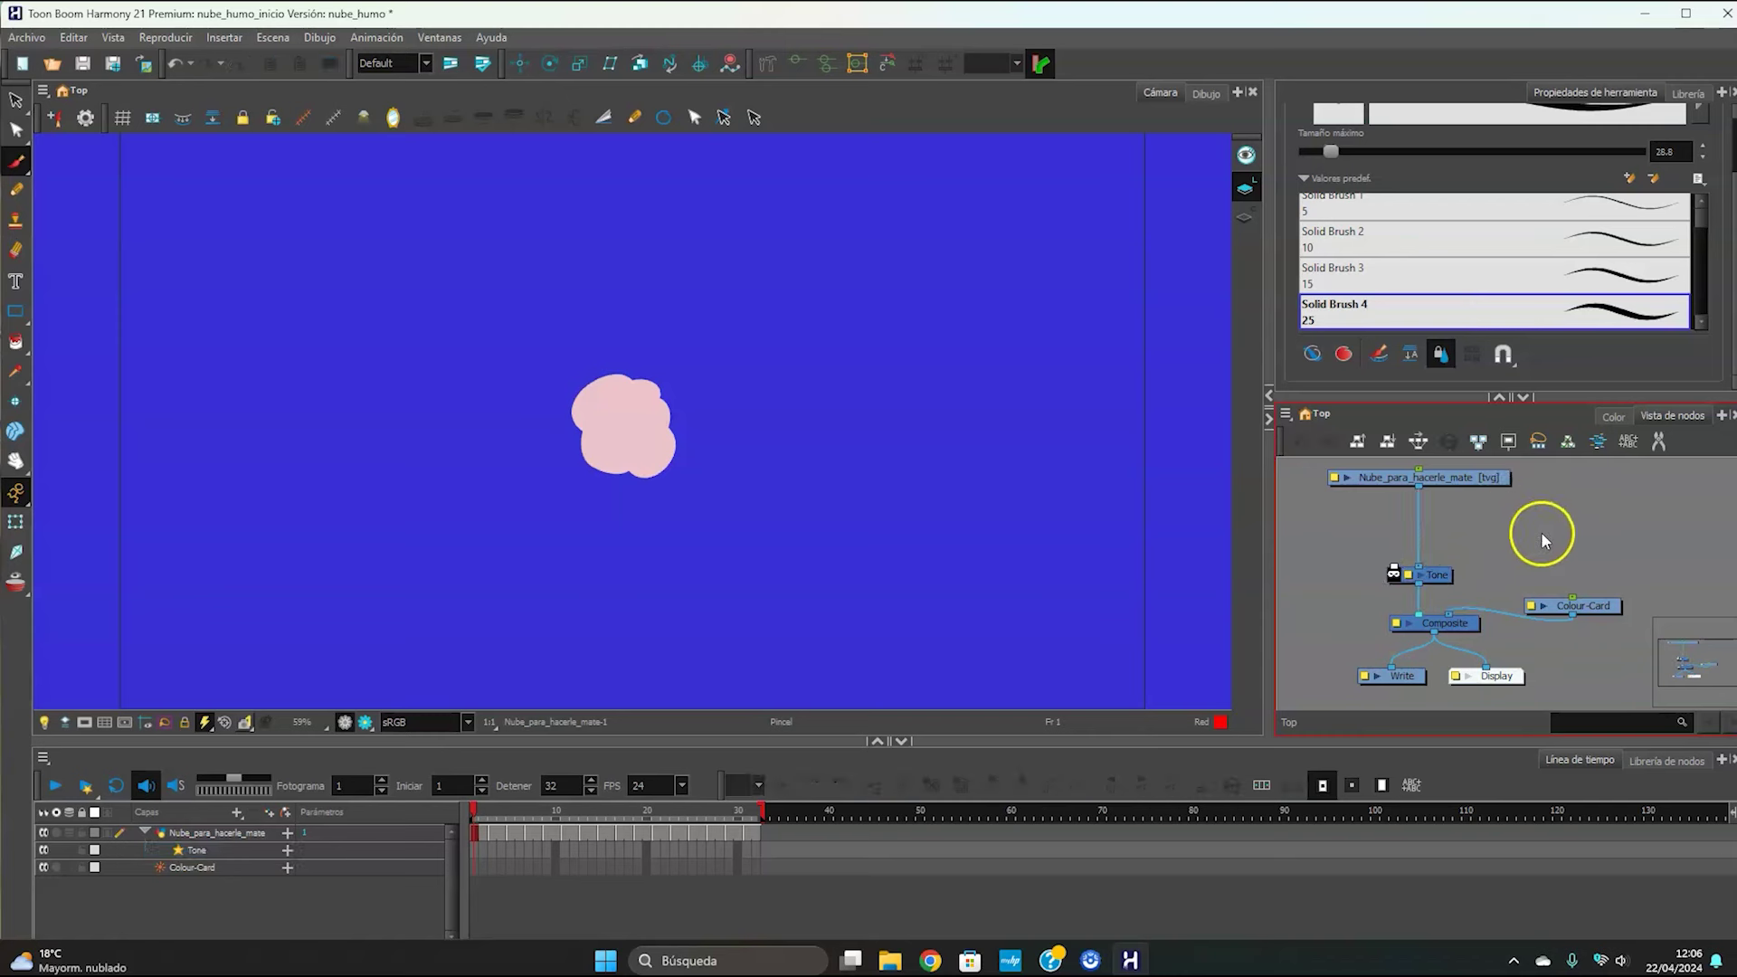
- Add a vector drawing layer named mascara and connect it to the Tone node's matte input
{"action": "left_click", "coordinate": [253, 843]}
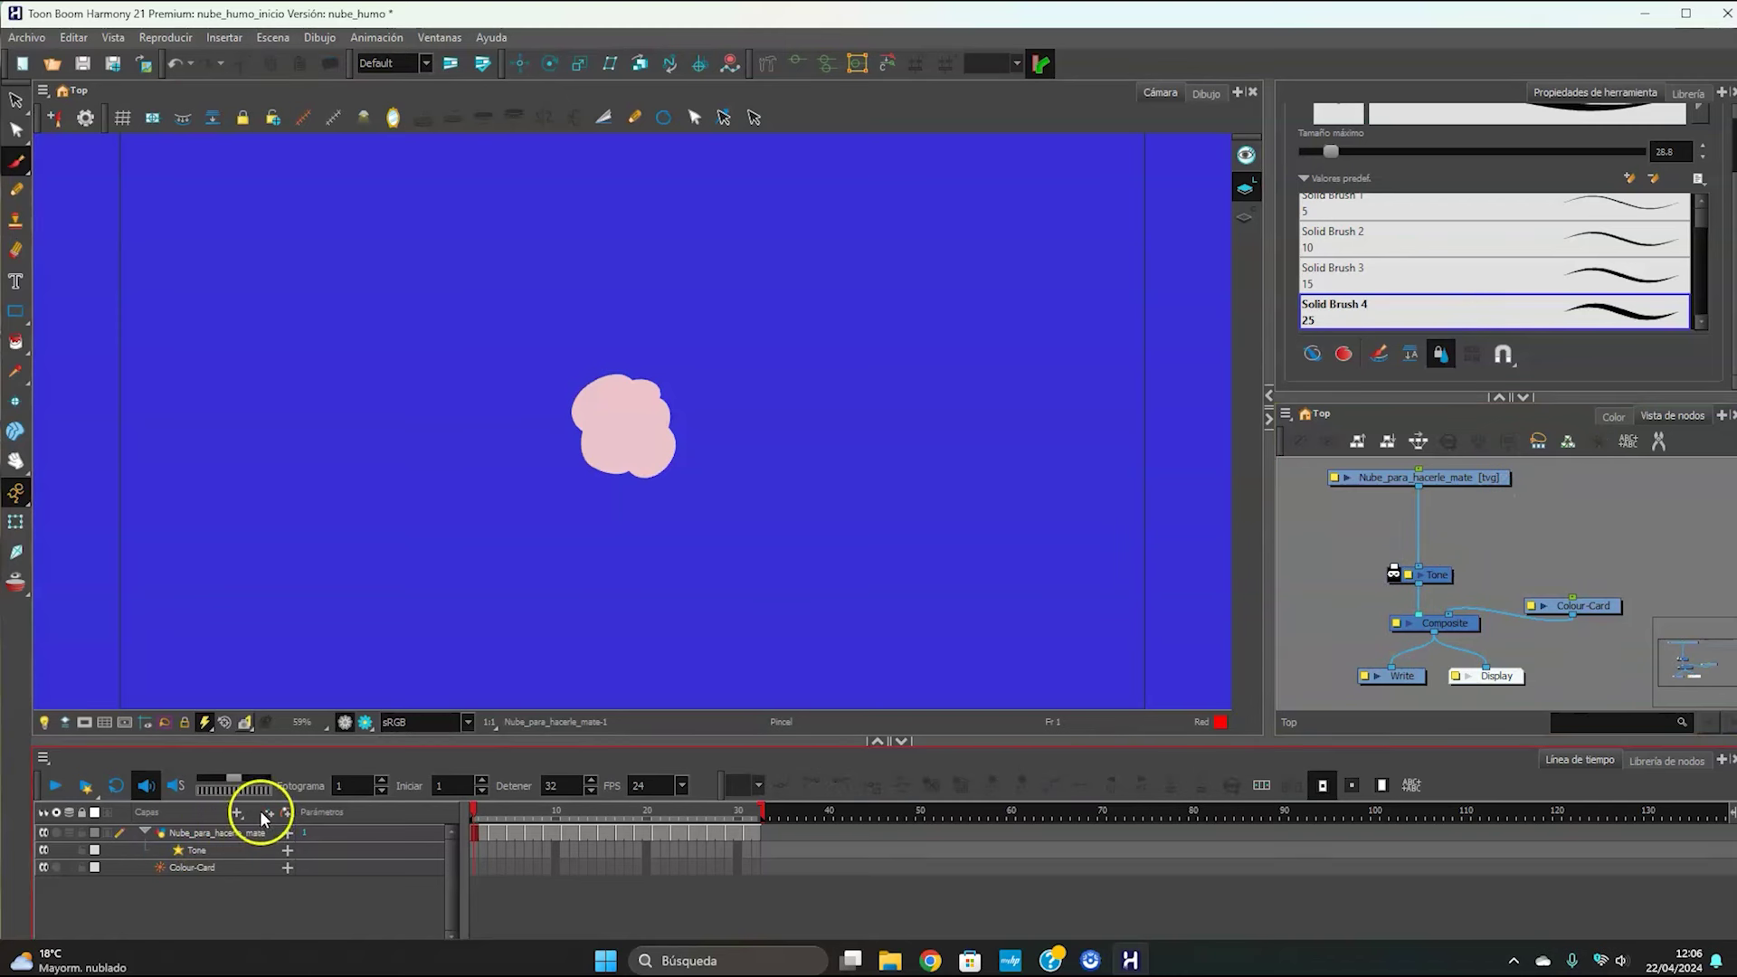
{"action": "left_click", "coordinate": [1556, 533]}
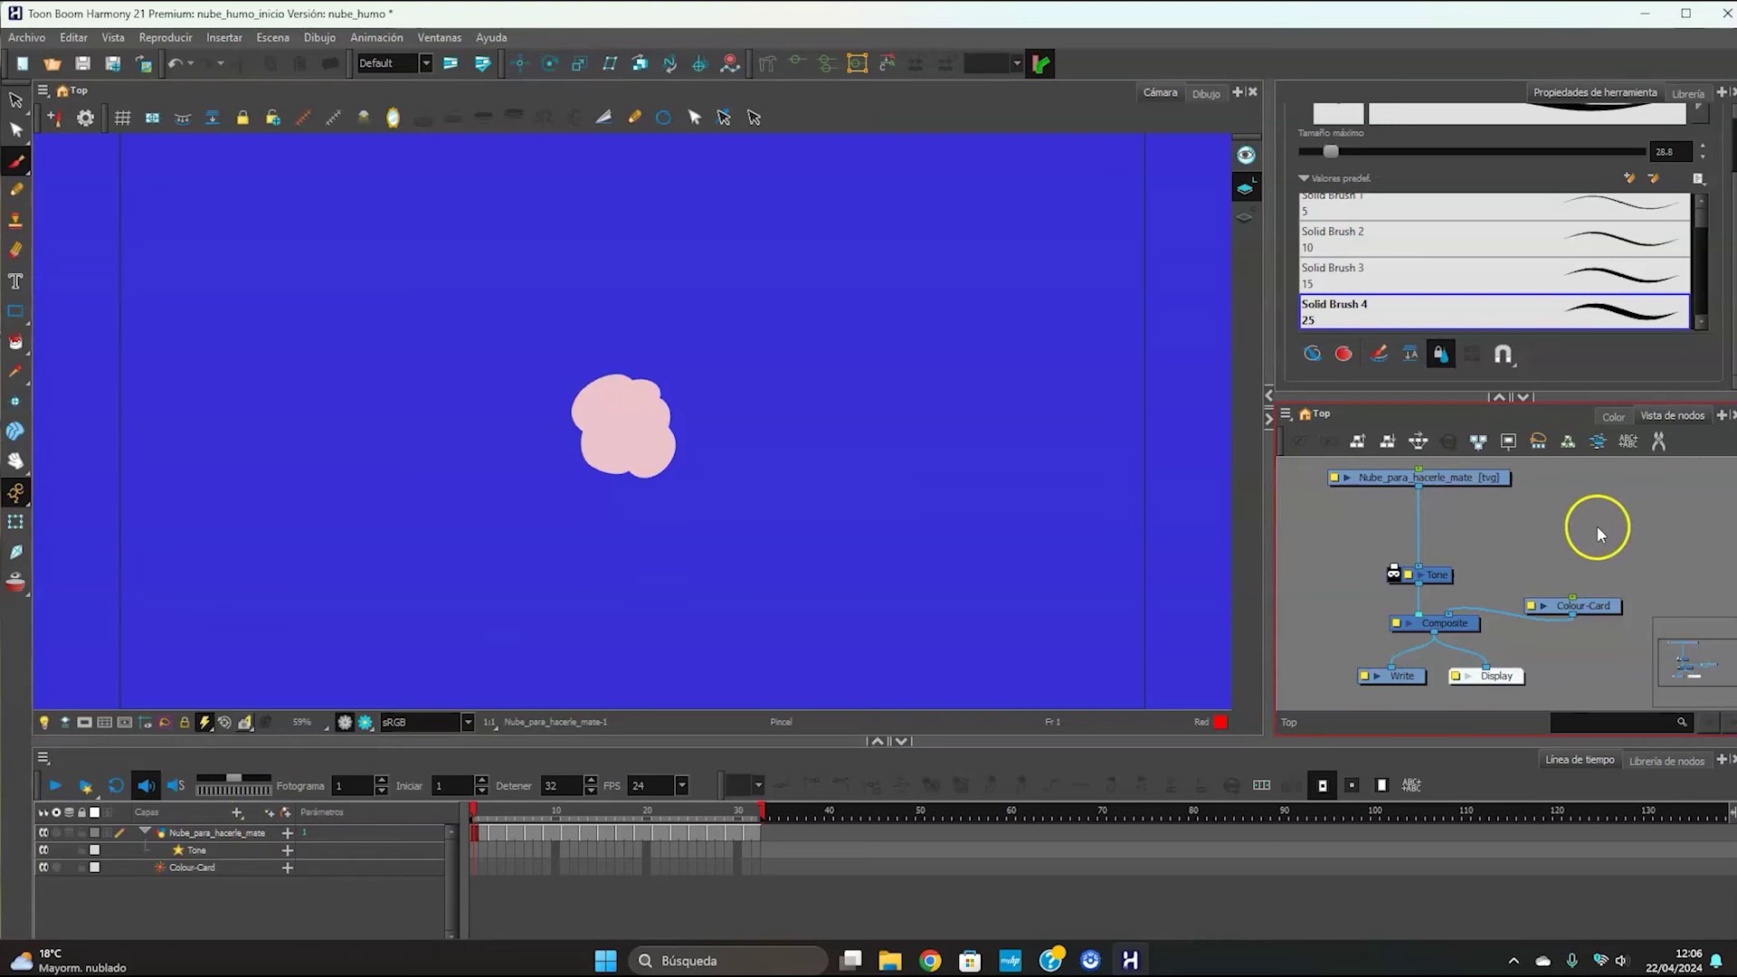
{"action": "key", "text": "ctrl+r"}
{"action": "type", "text": "mascara"}
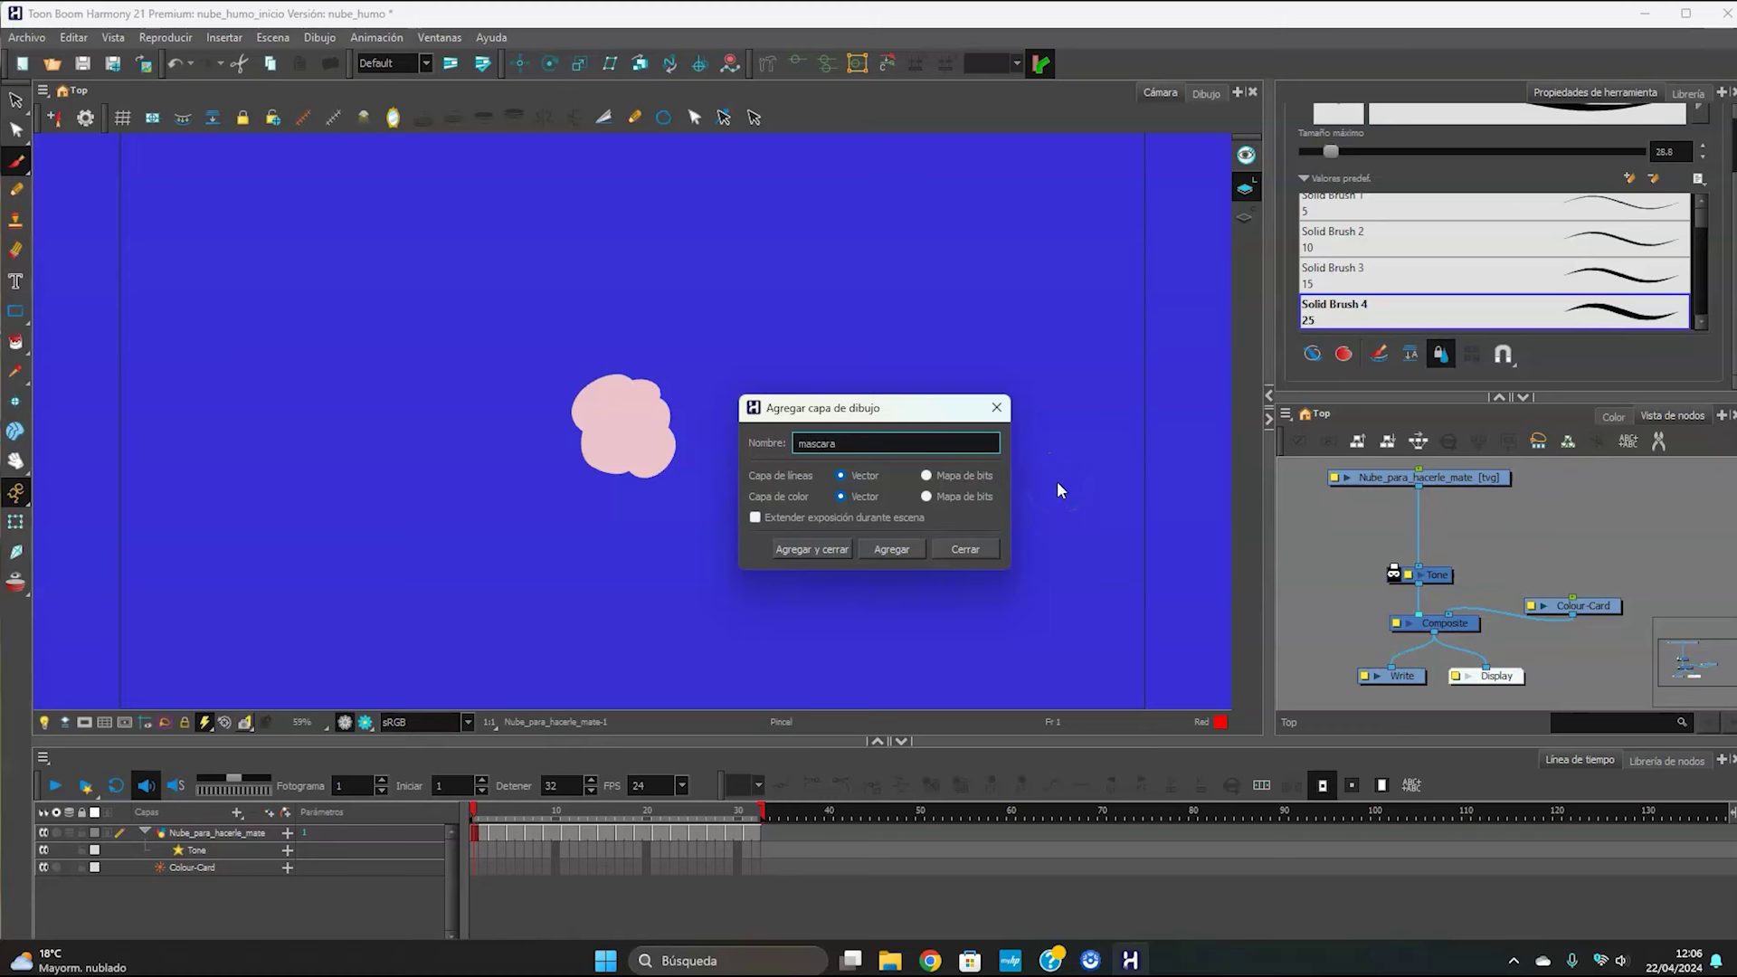
{"action": "left_click", "coordinate": [812, 549]}
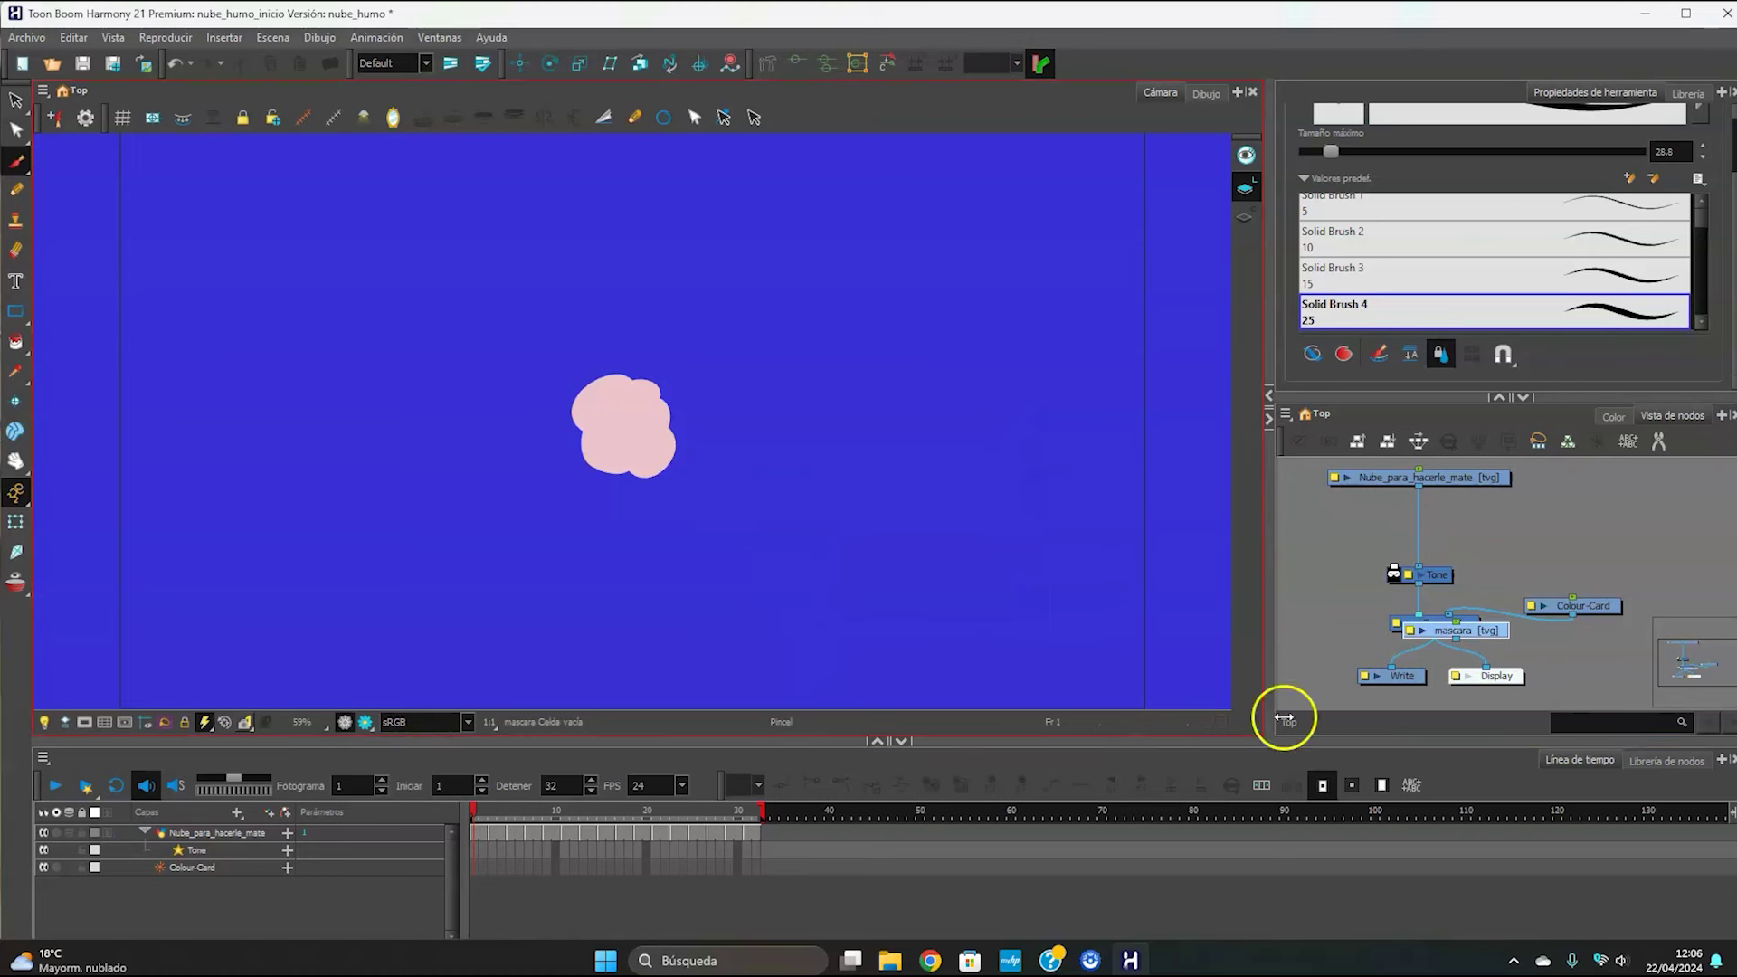
{"action": "left_click_drag", "start_coordinate": [1491, 627], "coordinate": [1444, 584]}
{"action": "left_click_drag", "start_coordinate": [1547, 535], "coordinate": [1531, 516]}
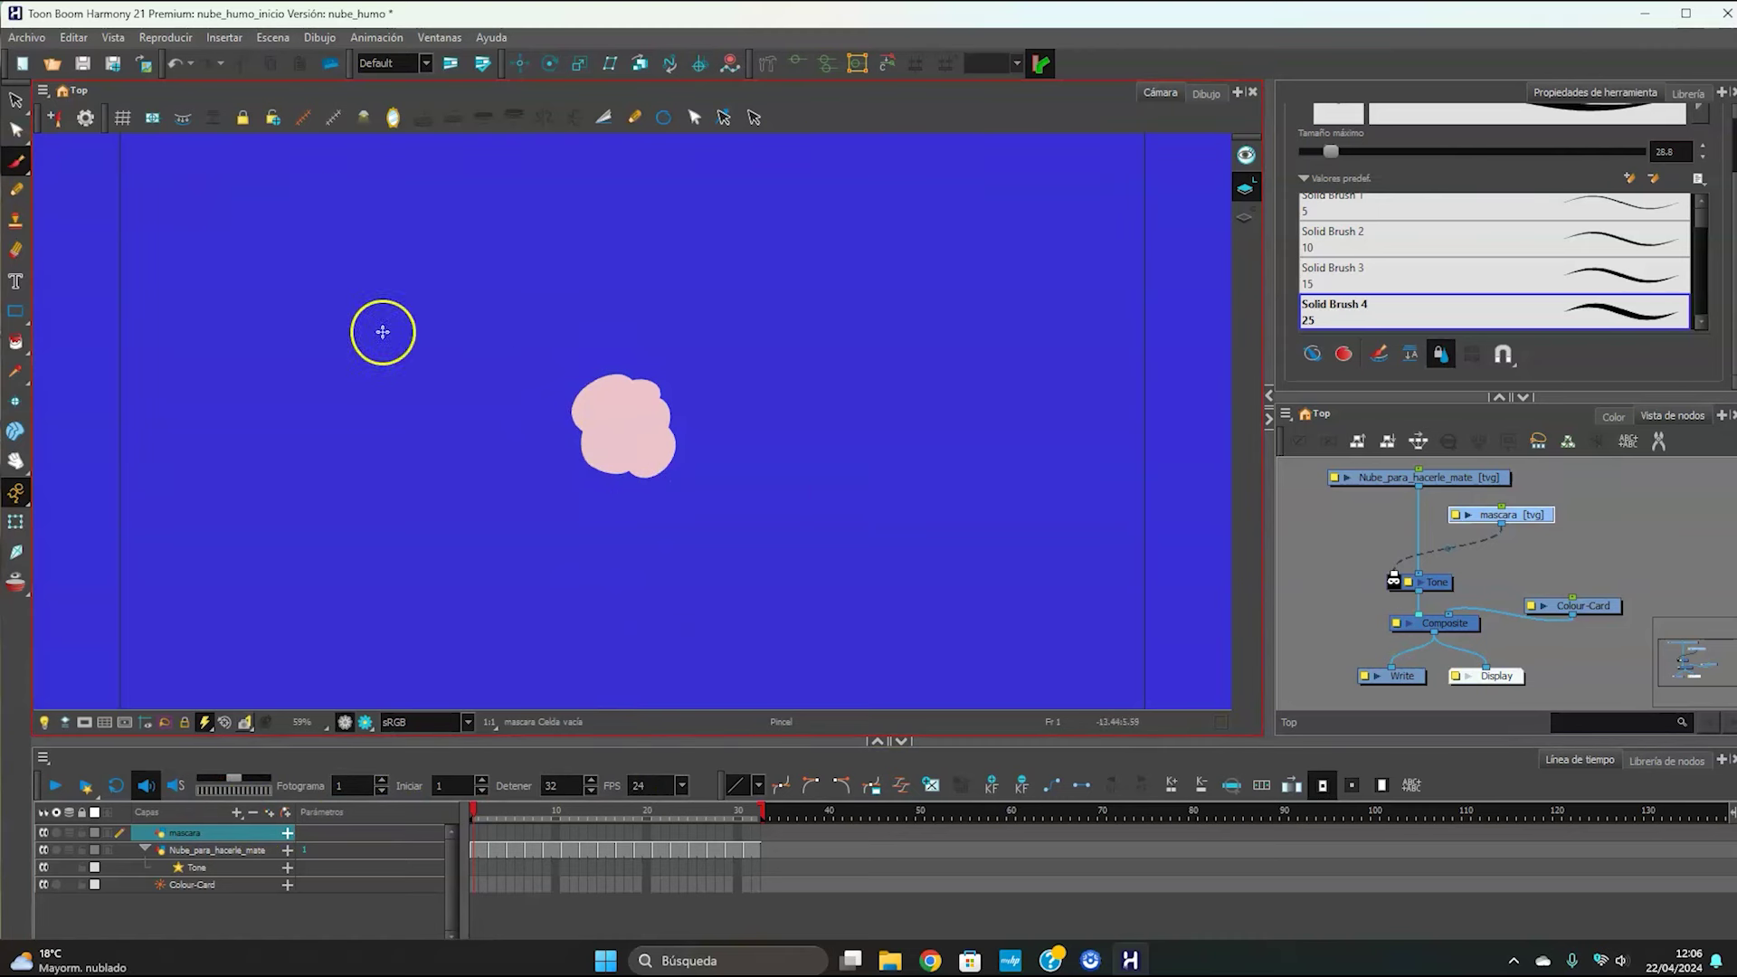
- On the mascara layer at frame 1, brush the shadow areas along the cloud's left and lower edges
{"action": "mouse_move", "coordinate": [567, 319]}
{"action": "left_mouse_down"}
{"action": "mouse_move", "coordinate": [536, 417]}
{"action": "mouse_move", "coordinate": [625, 404]}
{"action": "mouse_move", "coordinate": [649, 430]}
{"action": "mouse_move", "coordinate": [720, 424]}
{"action": "mouse_move", "coordinate": [766, 505]}
{"action": "left_mouse_up"}
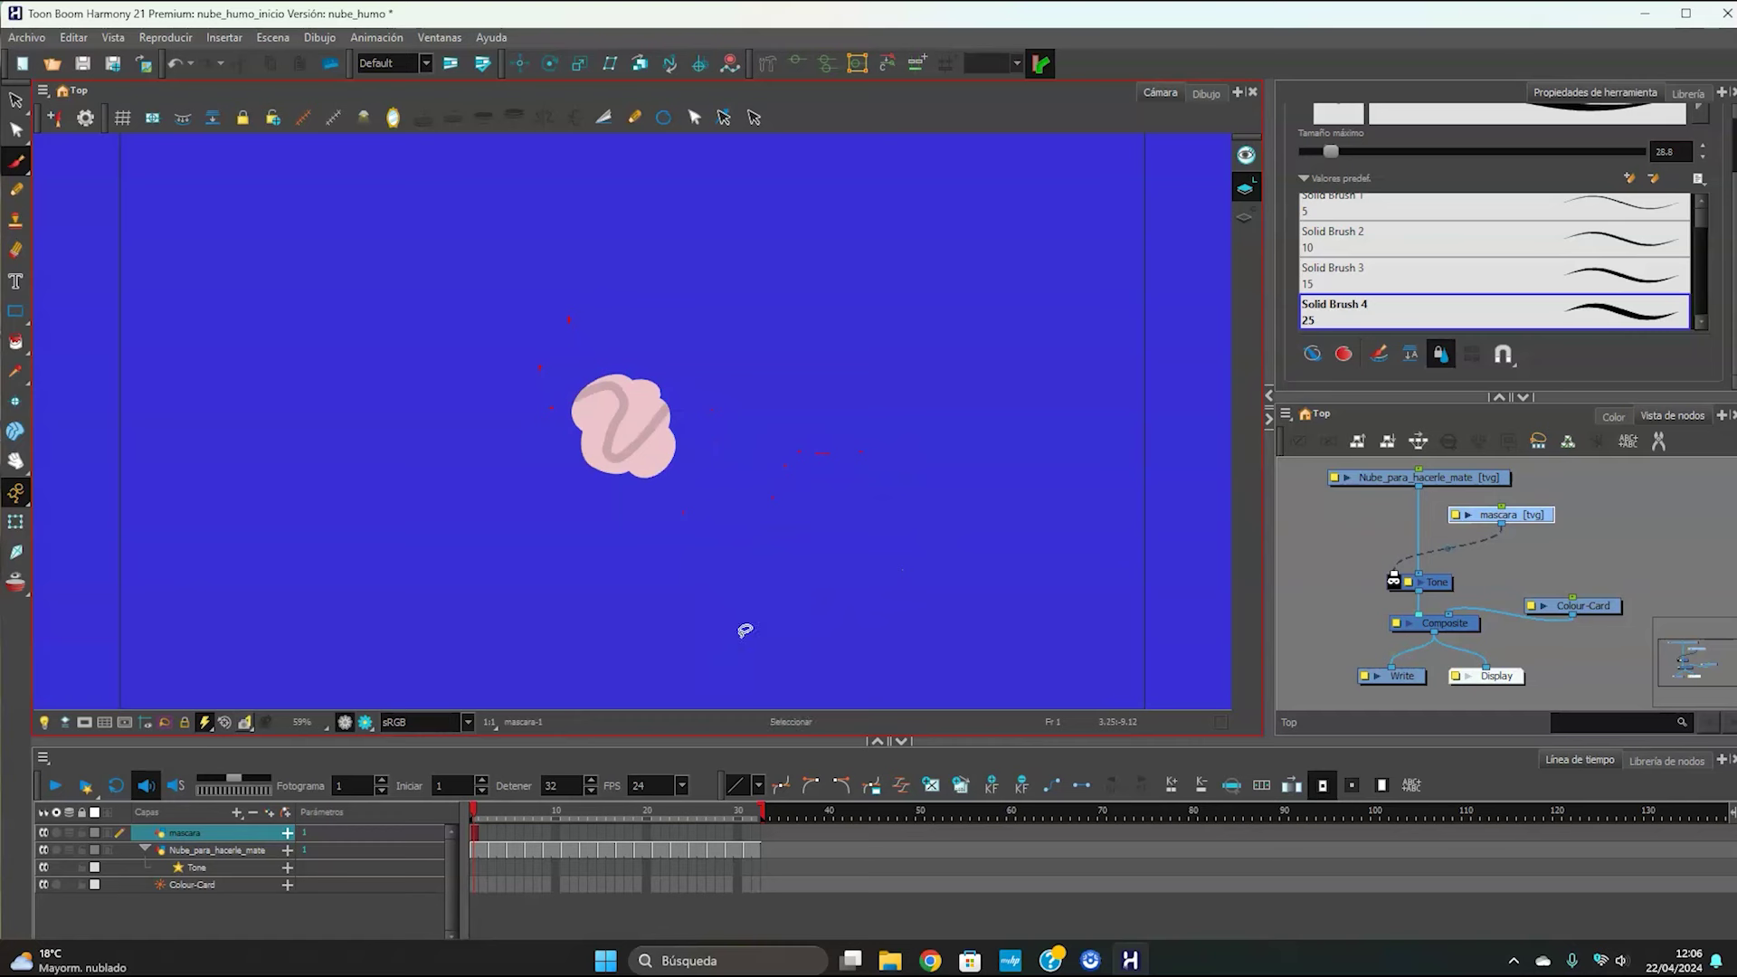
{"action": "key", "text": "ctrl+z"}
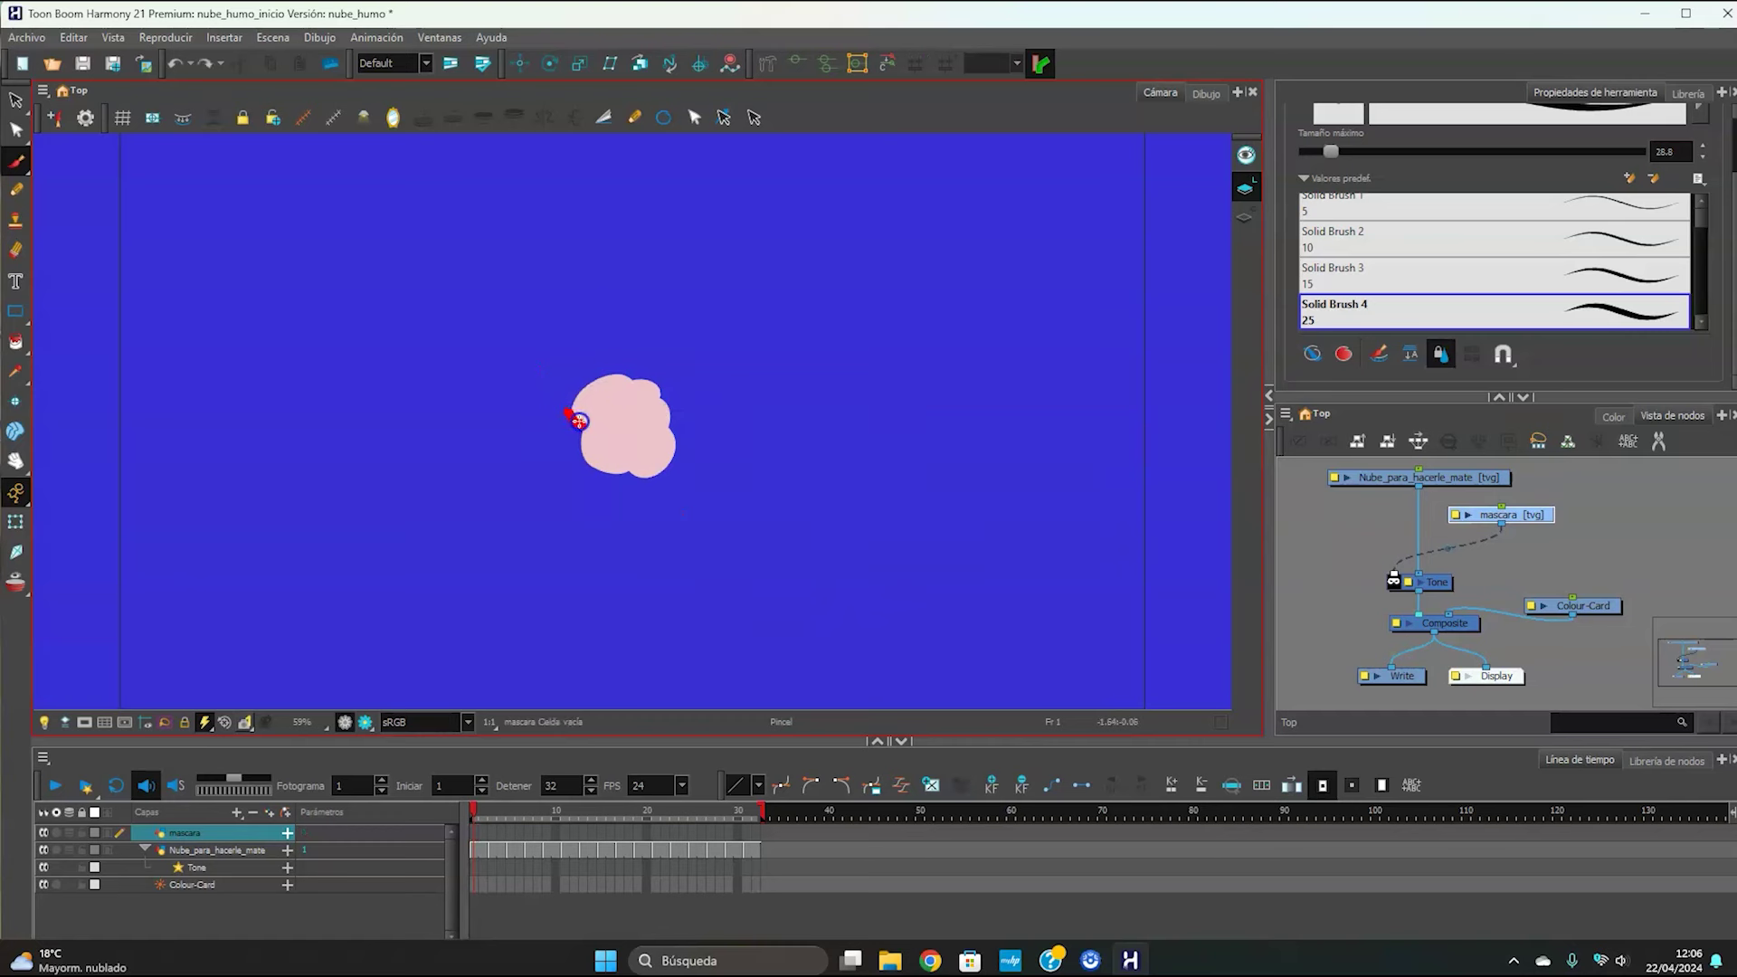
{"action": "mouse_move", "coordinate": [584, 428]}
{"action": "left_mouse_down"}
{"action": "mouse_move", "coordinate": [595, 466]}
{"action": "mouse_move", "coordinate": [667, 485]}
{"action": "left_mouse_up"}
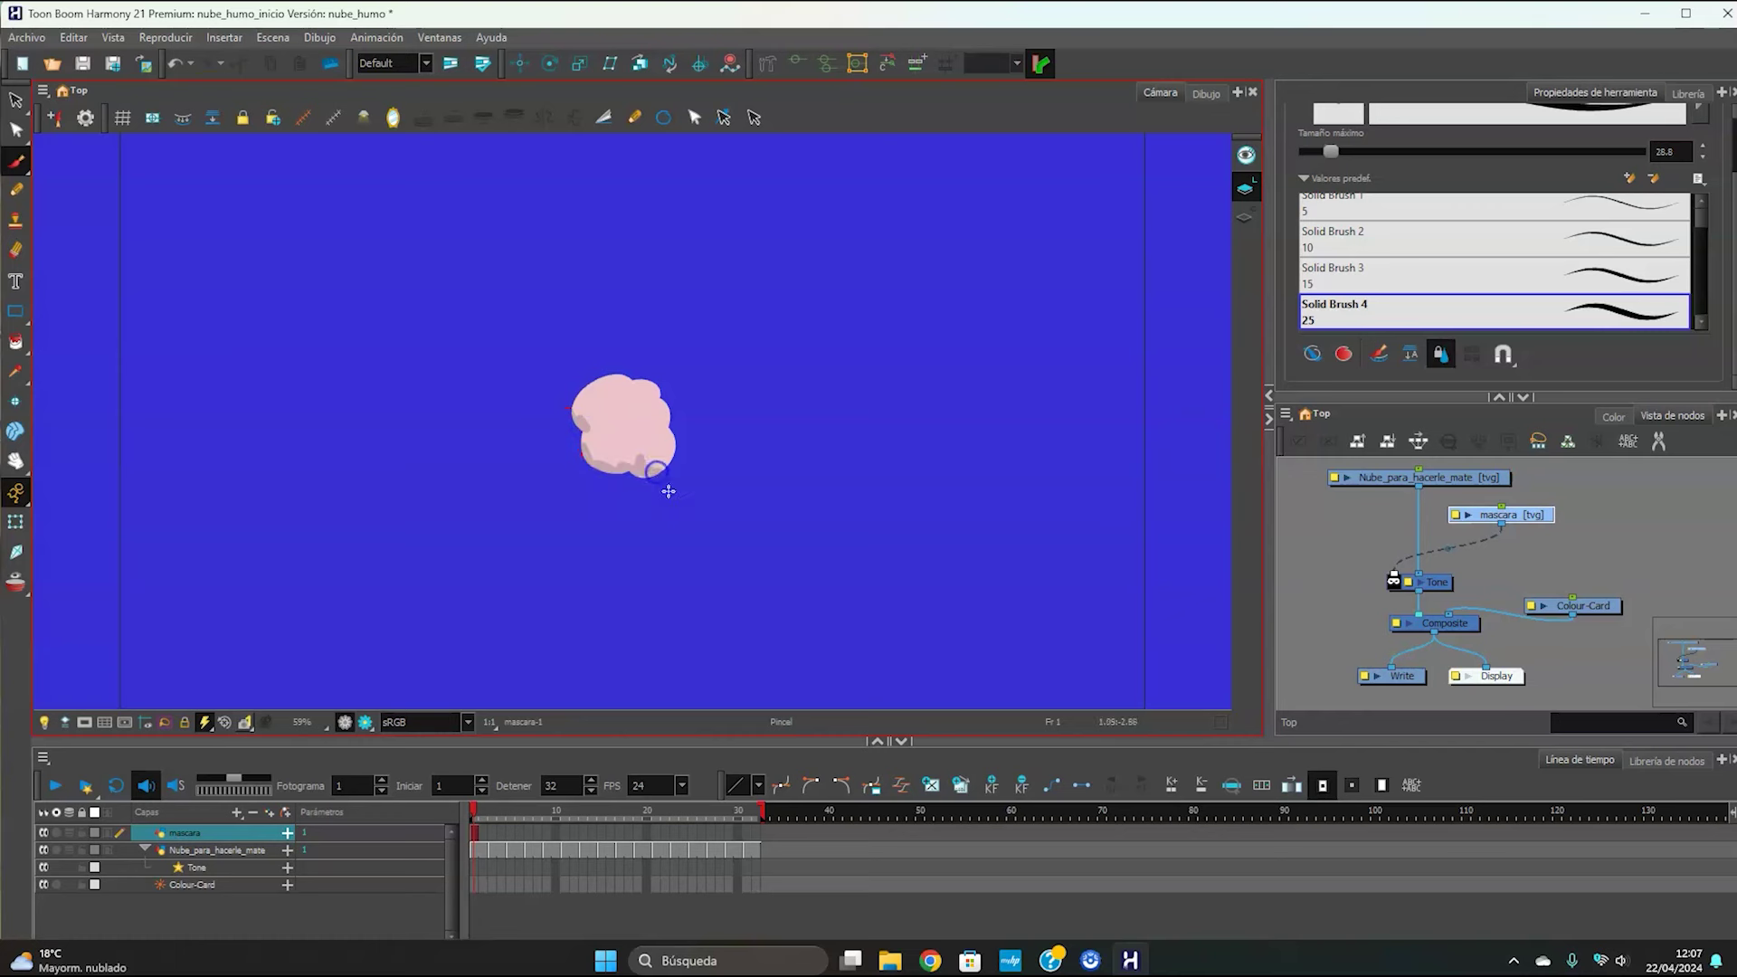
{"action": "key", "text": "ctrl+z"}
{"action": "left_click_drag", "start_coordinate": [580, 448], "coordinate": [590, 459]}
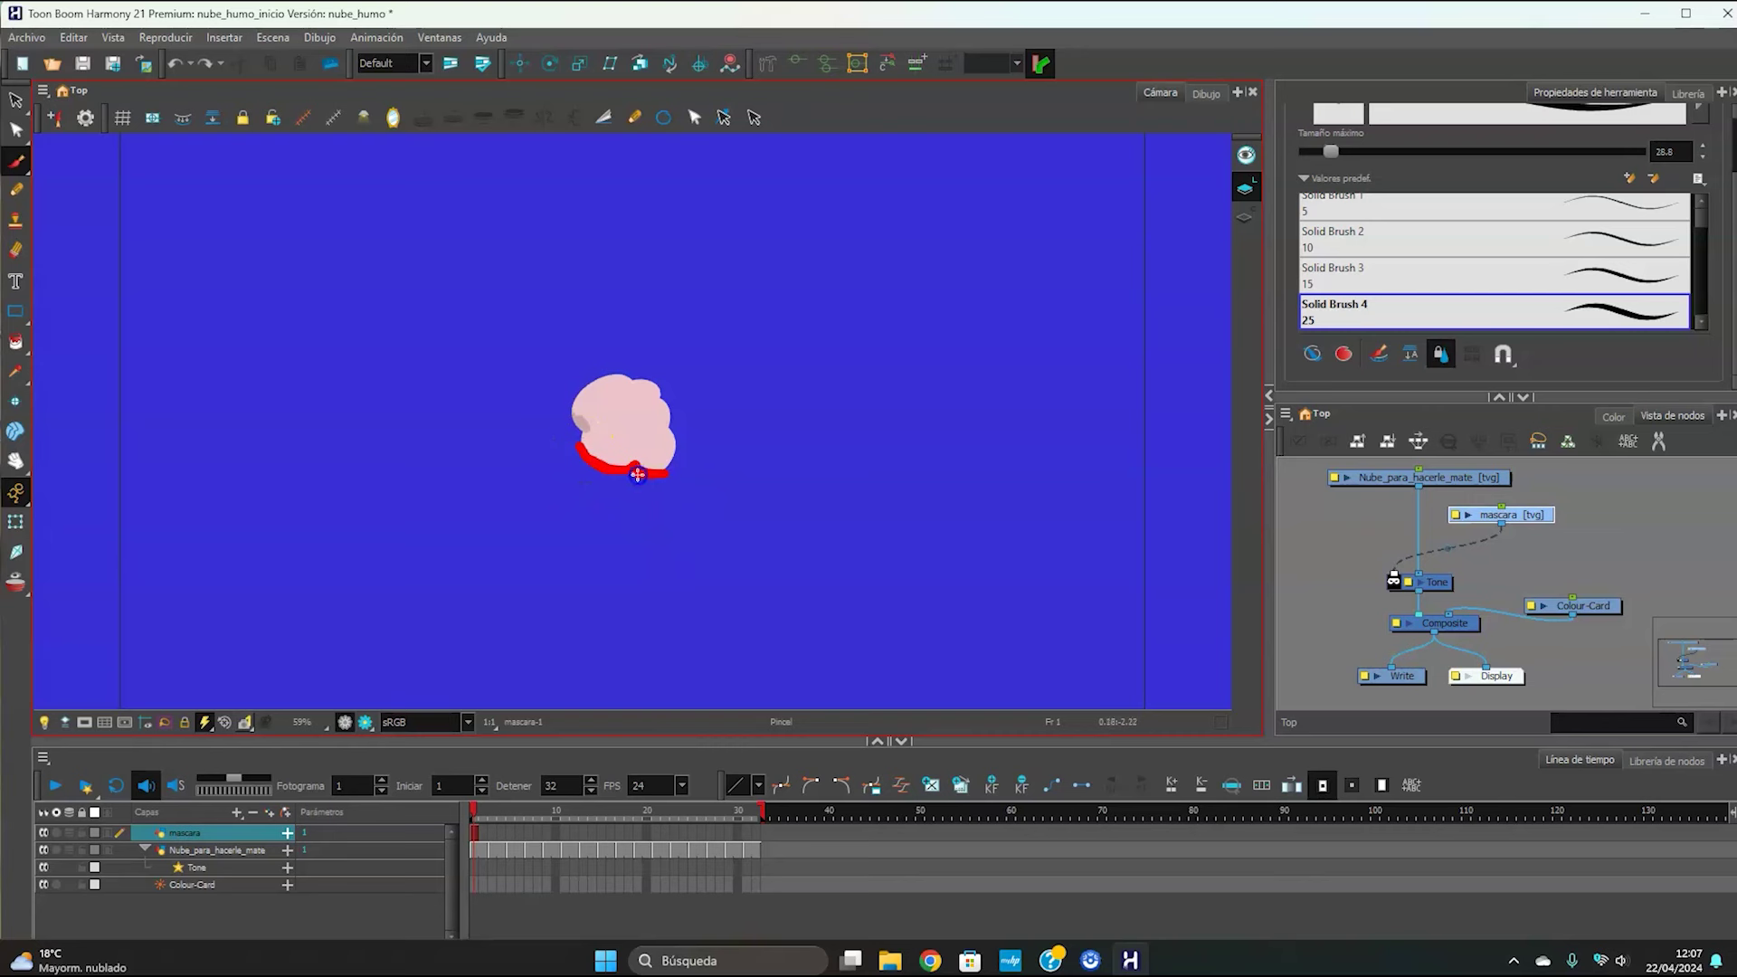
{"action": "left_click_drag", "start_coordinate": [646, 477], "coordinate": [653, 477]}
- Go to the second cloud drawing and brush its shadow along the left and lower edges on the mascara layer
{"action": "left_click", "coordinate": [487, 821]}
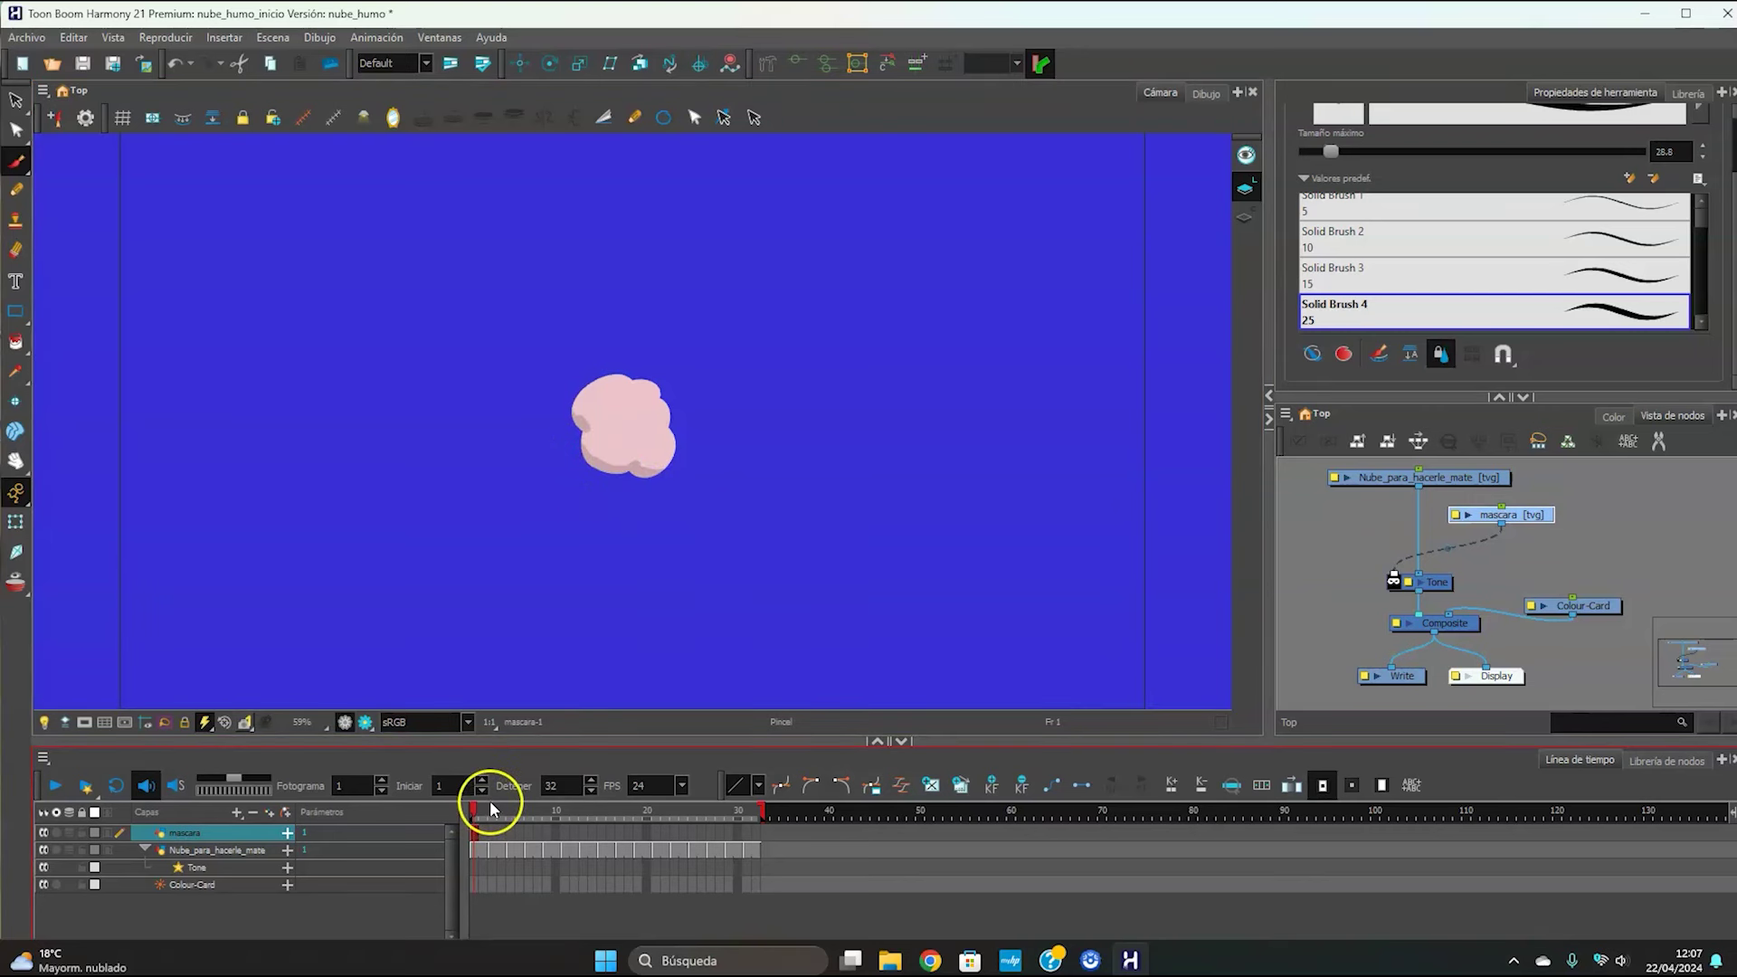
{"action": "left_click", "coordinate": [491, 807]}
{"action": "mouse_move", "coordinate": [562, 404]}
{"action": "left_mouse_down"}
{"action": "mouse_move", "coordinate": [595, 476]}
{"action": "mouse_move", "coordinate": [663, 481]}
{"action": "left_mouse_up"}
- Go to frame 5 and brush the mascara shadow along the left and lower edges of the enlarged cloud
{"action": "left_click", "coordinate": [503, 808]}
{"action": "left_click_drag", "start_coordinate": [566, 391], "coordinate": [571, 437]}
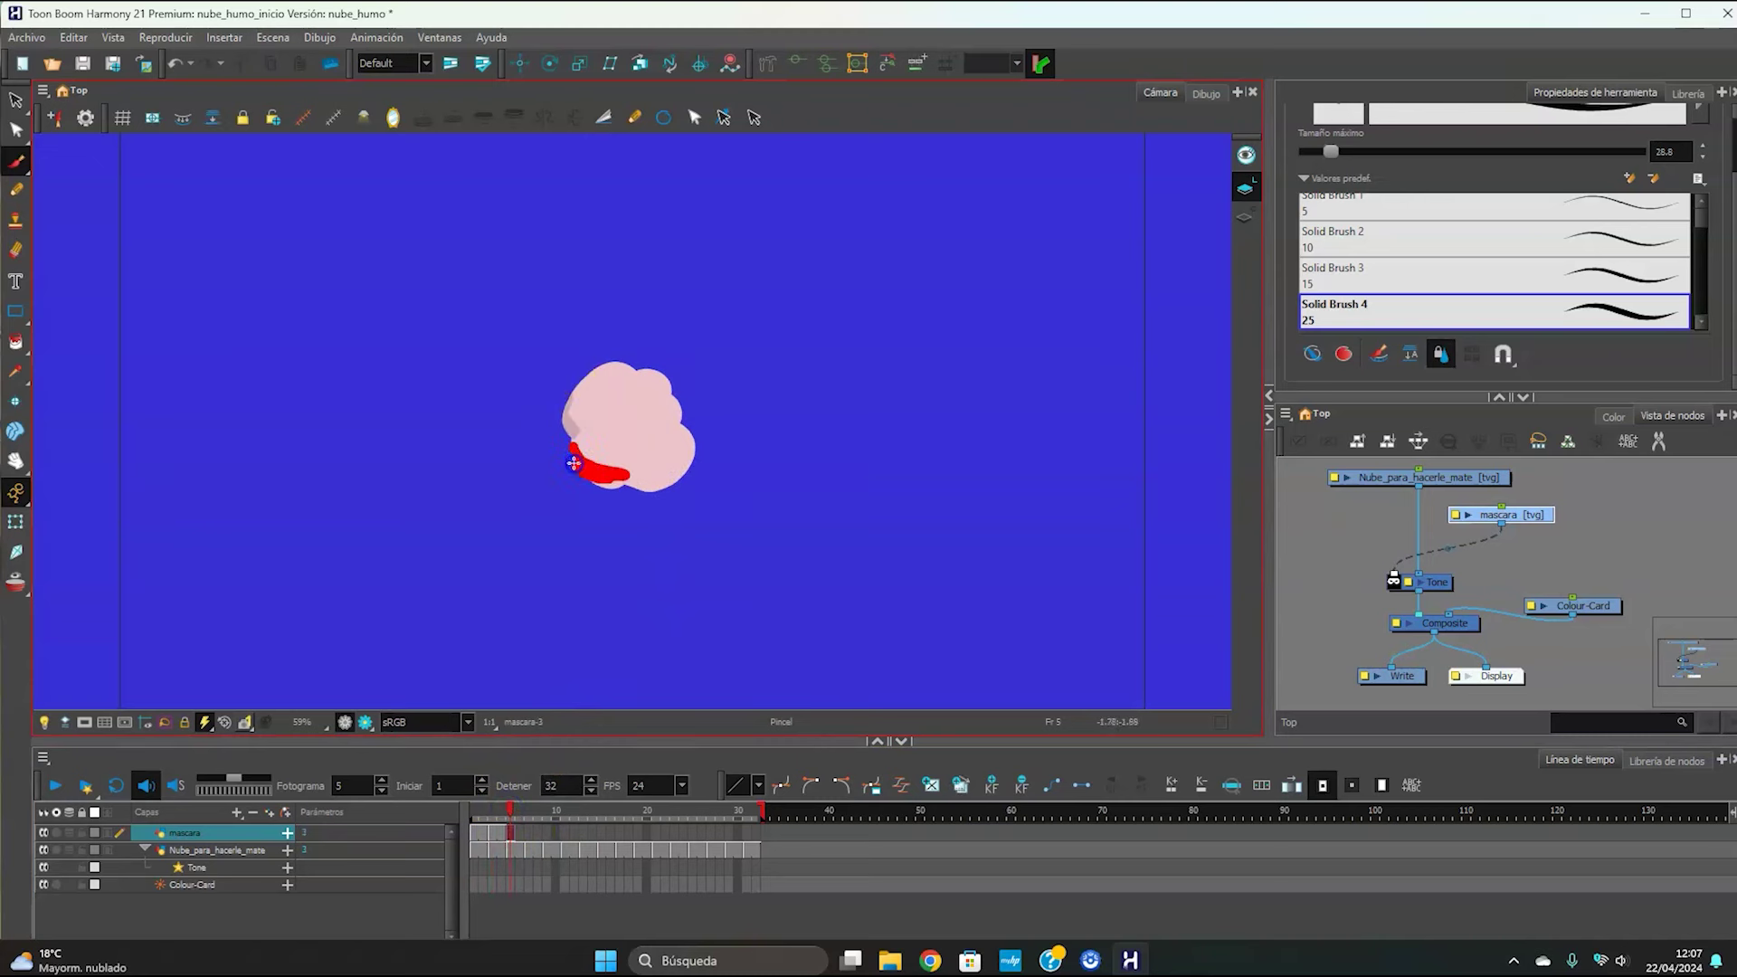
{"action": "mouse_move", "coordinate": [641, 489]}
{"action": "left_mouse_down"}
{"action": "mouse_move", "coordinate": [683, 480]}
{"action": "mouse_move", "coordinate": [579, 474]}
{"action": "left_mouse_up"}
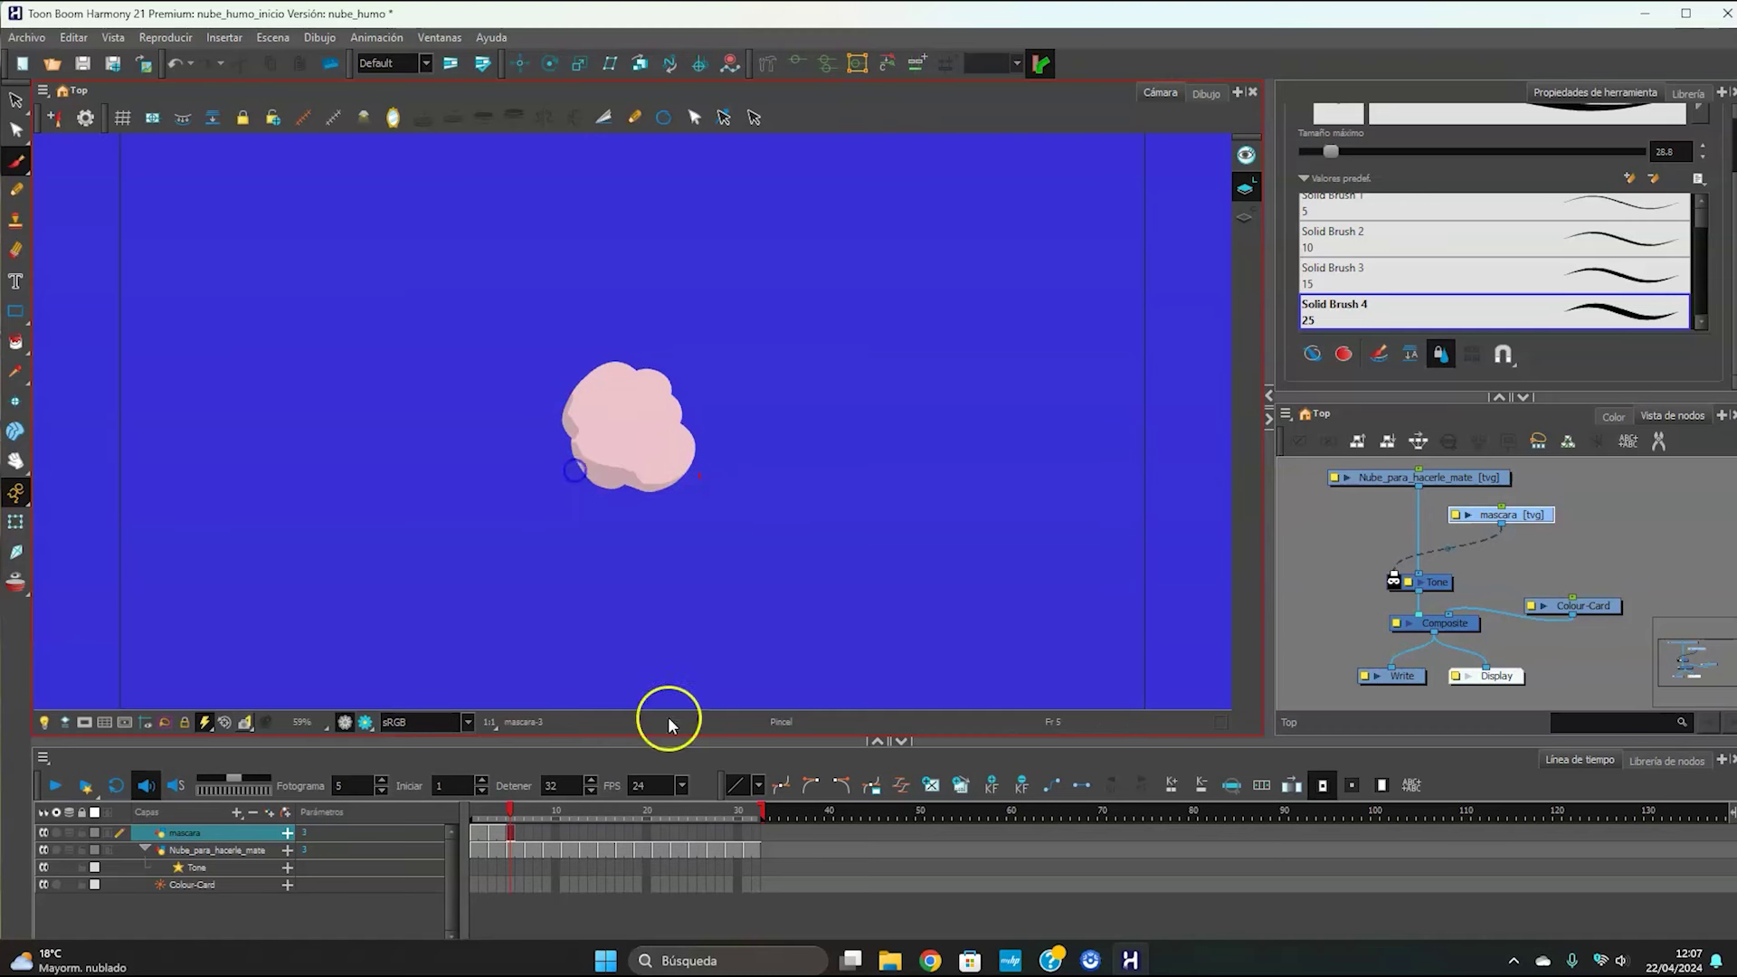
- Go to the next cloud drawing after frame 5 and brush its shadow along the left edge on the mascara layer
{"action": "left_click", "coordinate": [525, 805]}
{"action": "left_click_drag", "start_coordinate": [558, 395], "coordinate": [567, 444]}
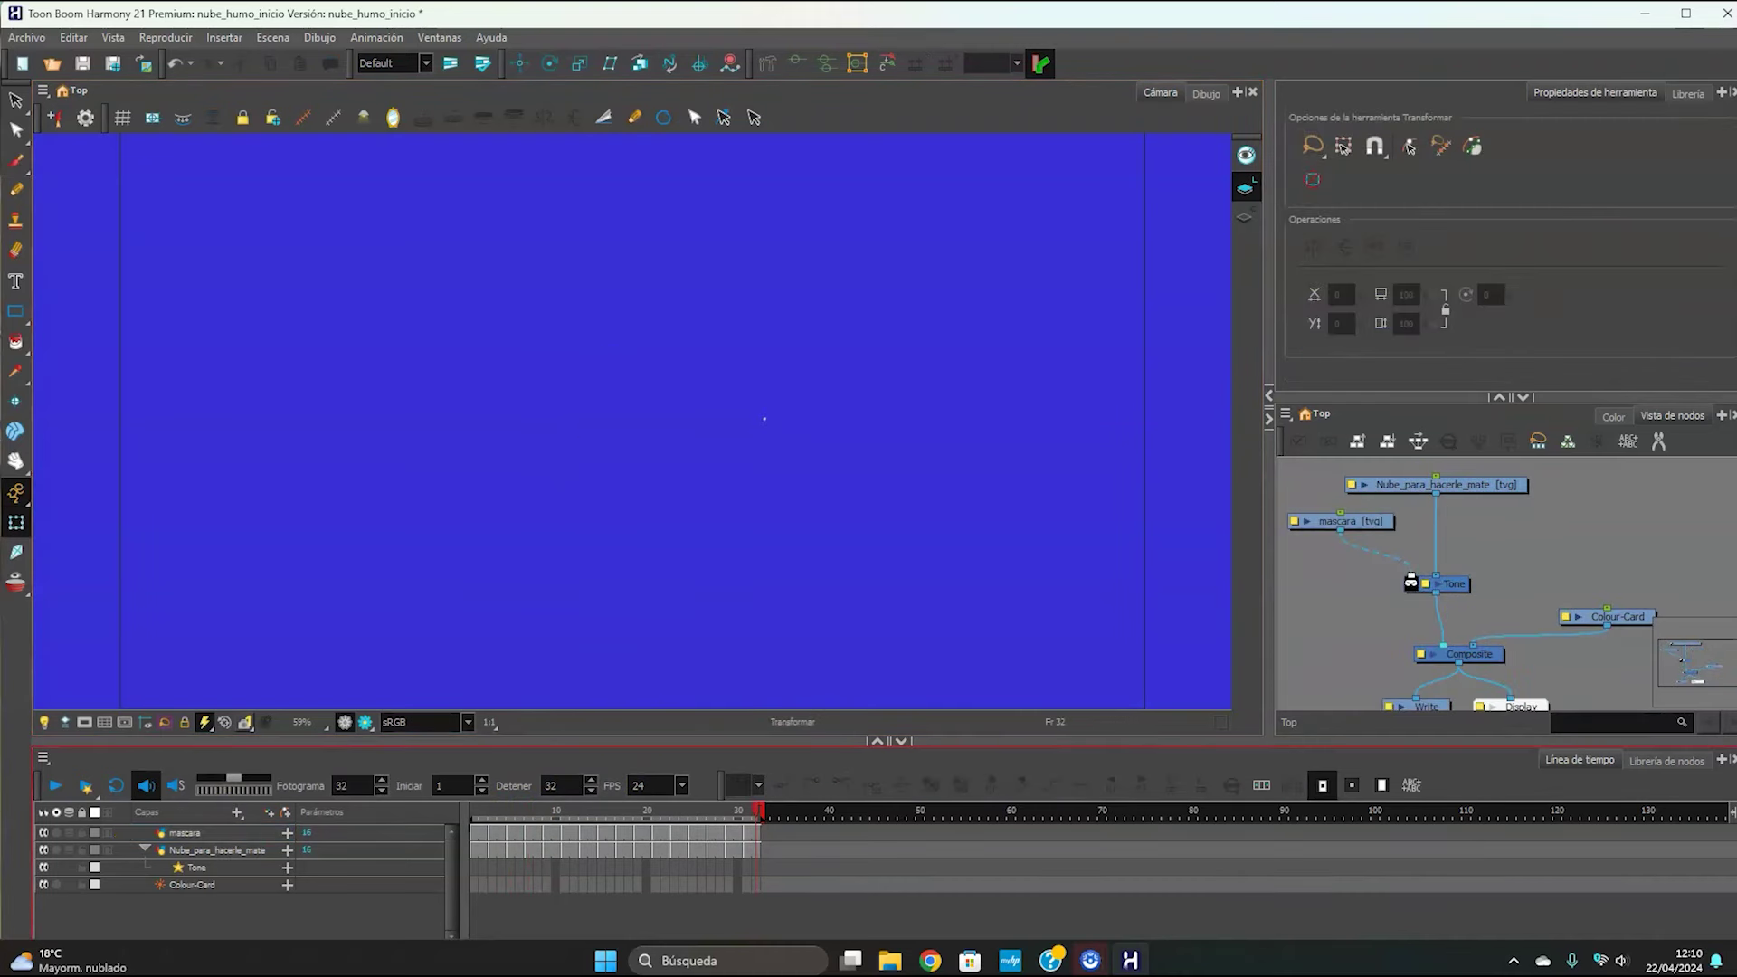
- Play the shaded animation, then check the cloud at frames 6 and 1 in the rendered camera view
{"action": "left_click", "coordinate": [51, 785]}
{"action": "left_click", "coordinate": [510, 808]}
{"action": "left_click", "coordinate": [652, 524]}
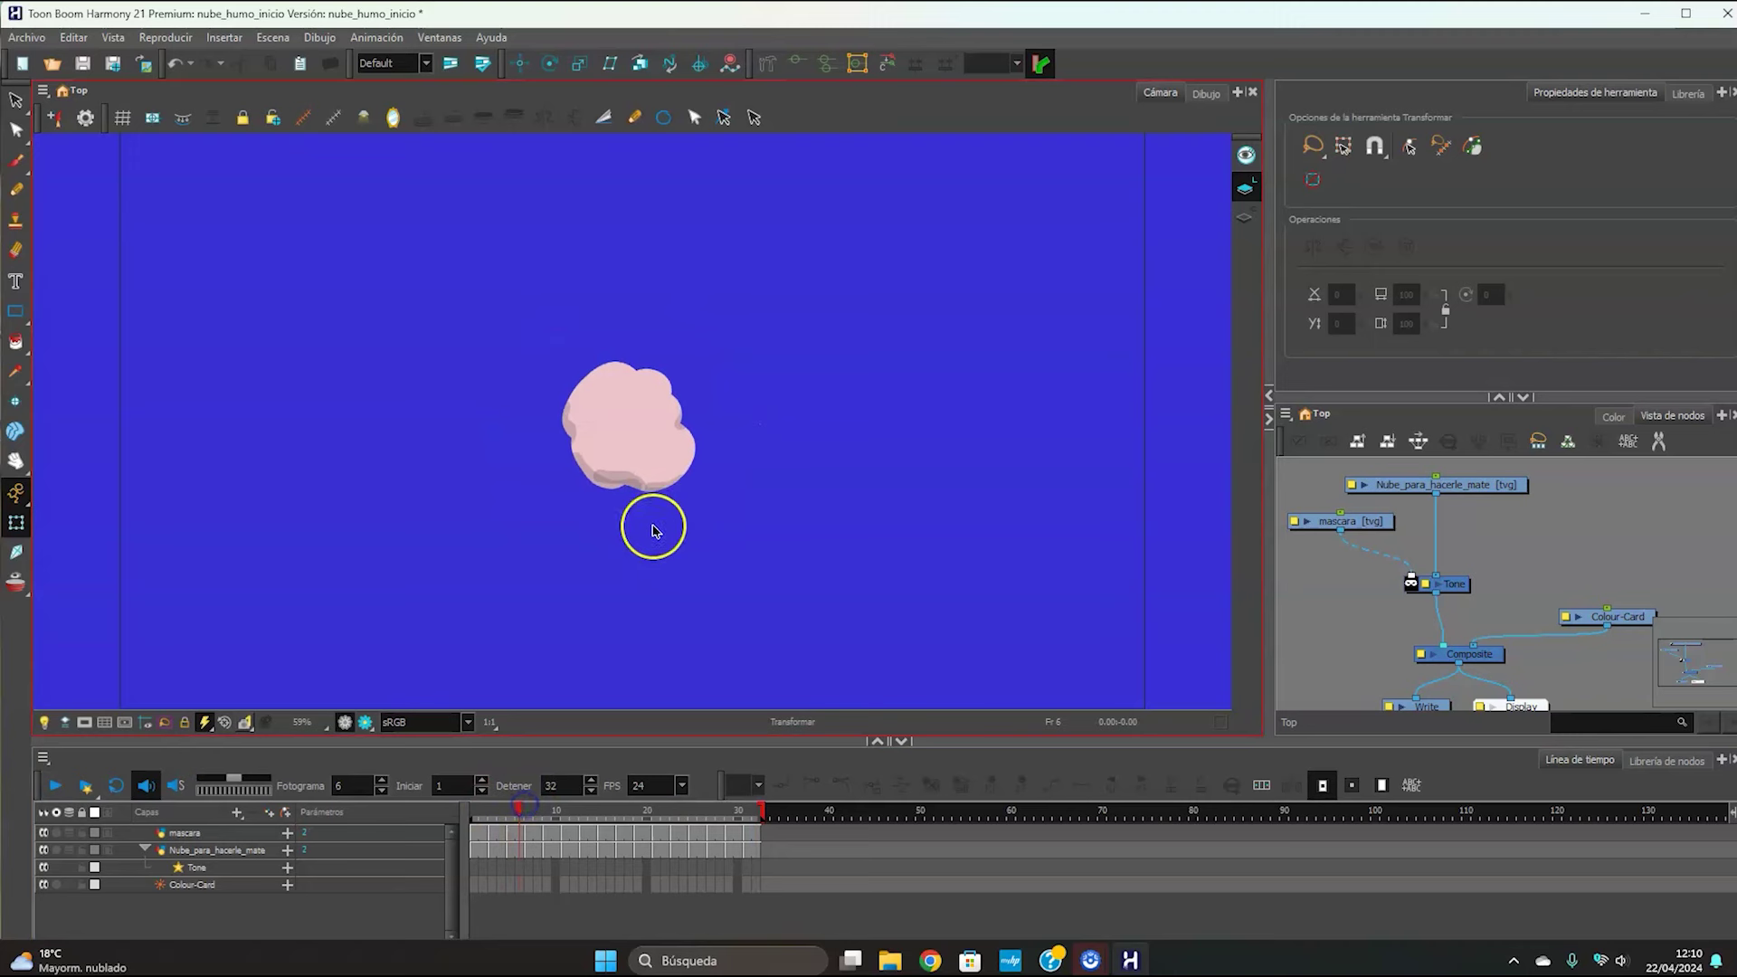
{"action": "left_click", "coordinate": [367, 726]}
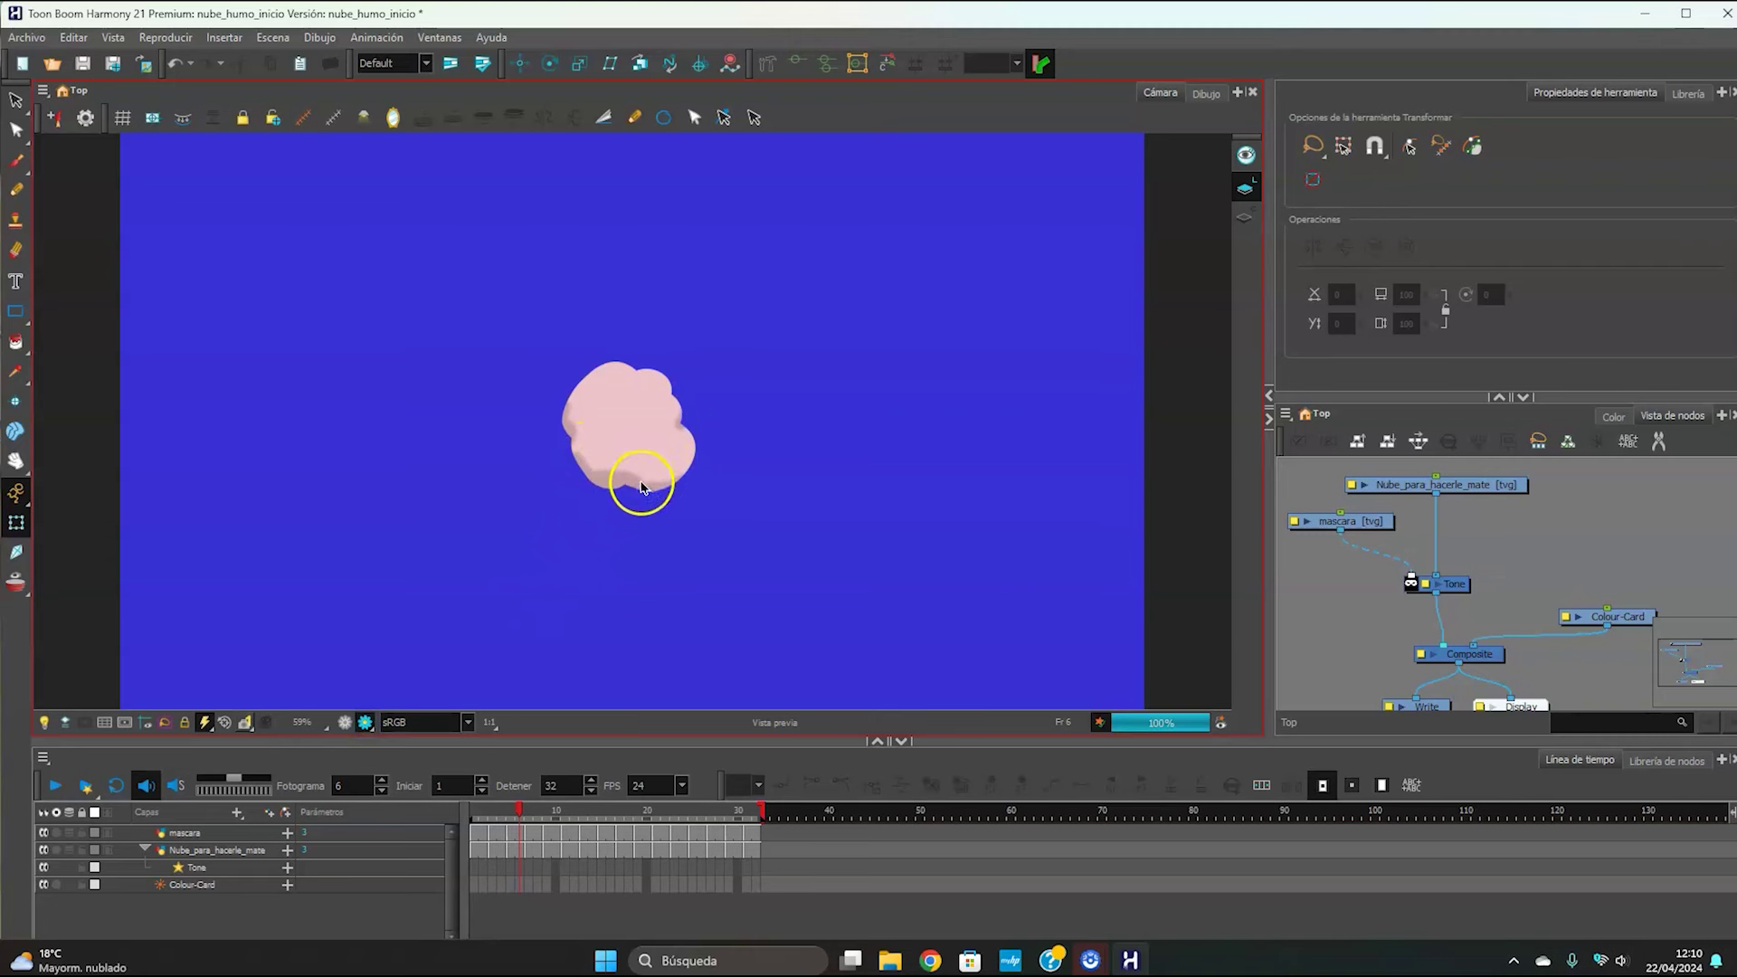
{"action": "left_click", "coordinate": [477, 802]}
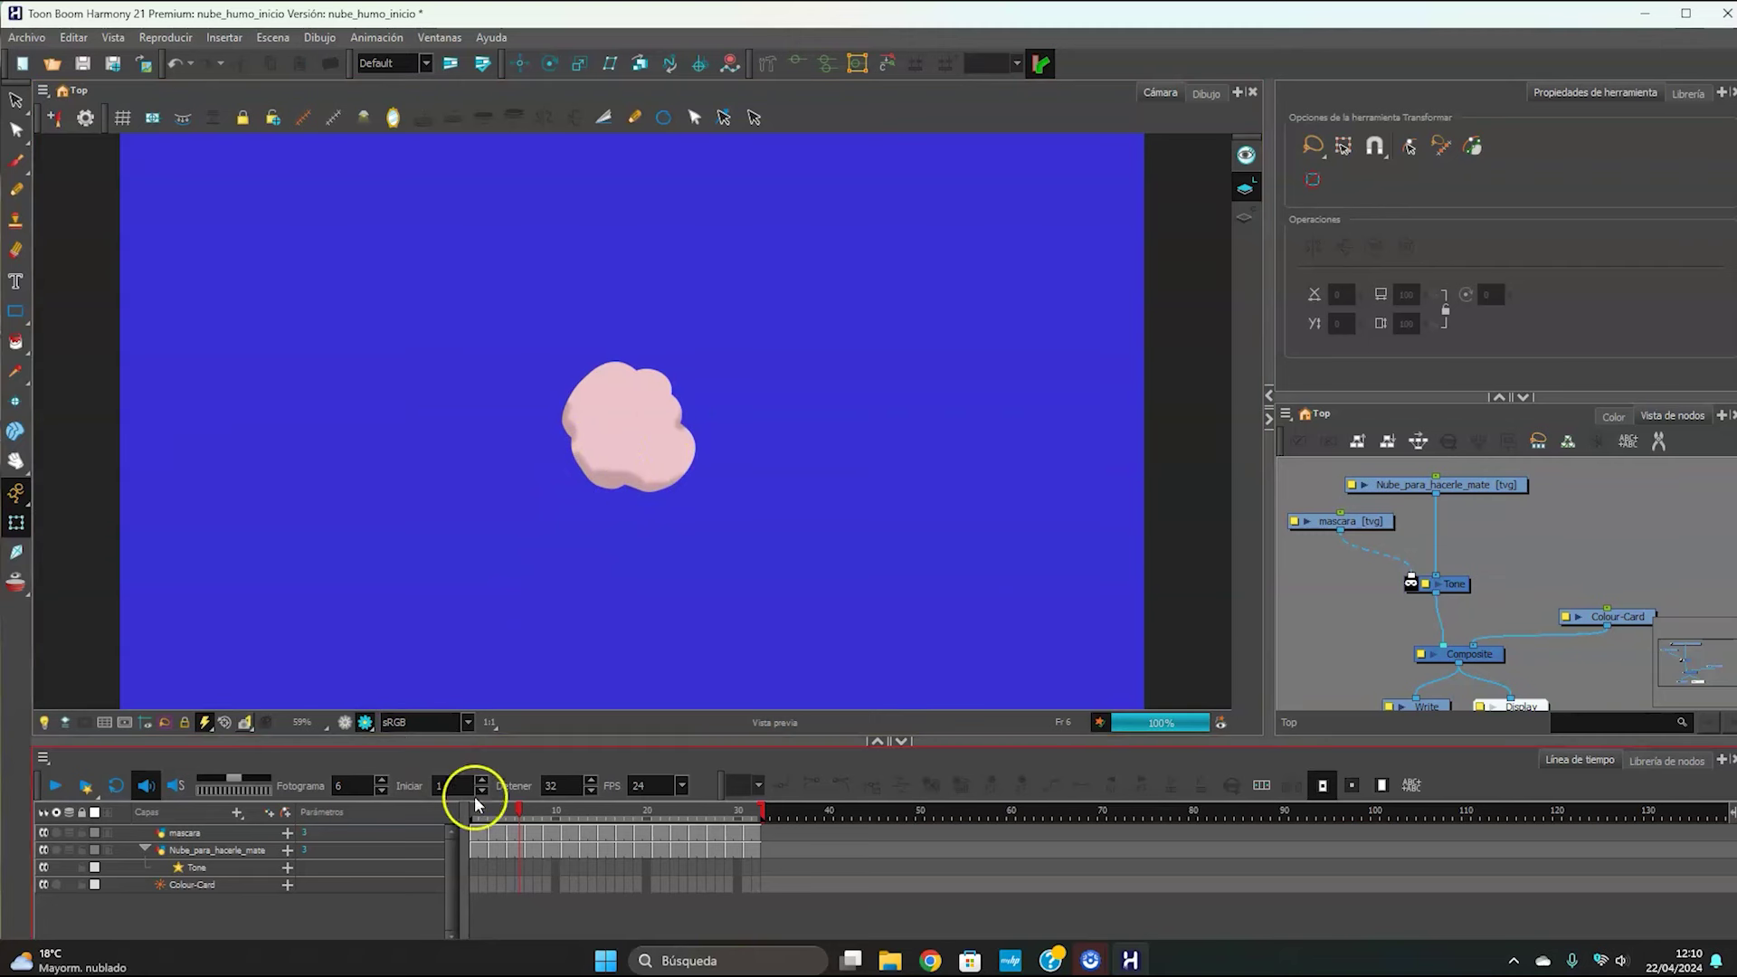
{"action": "left_click", "coordinate": [472, 809]}
- Move the Tone node up and straighten the Composite node beneath it to make room between them
{"action": "left_click", "coordinate": [1338, 609]}
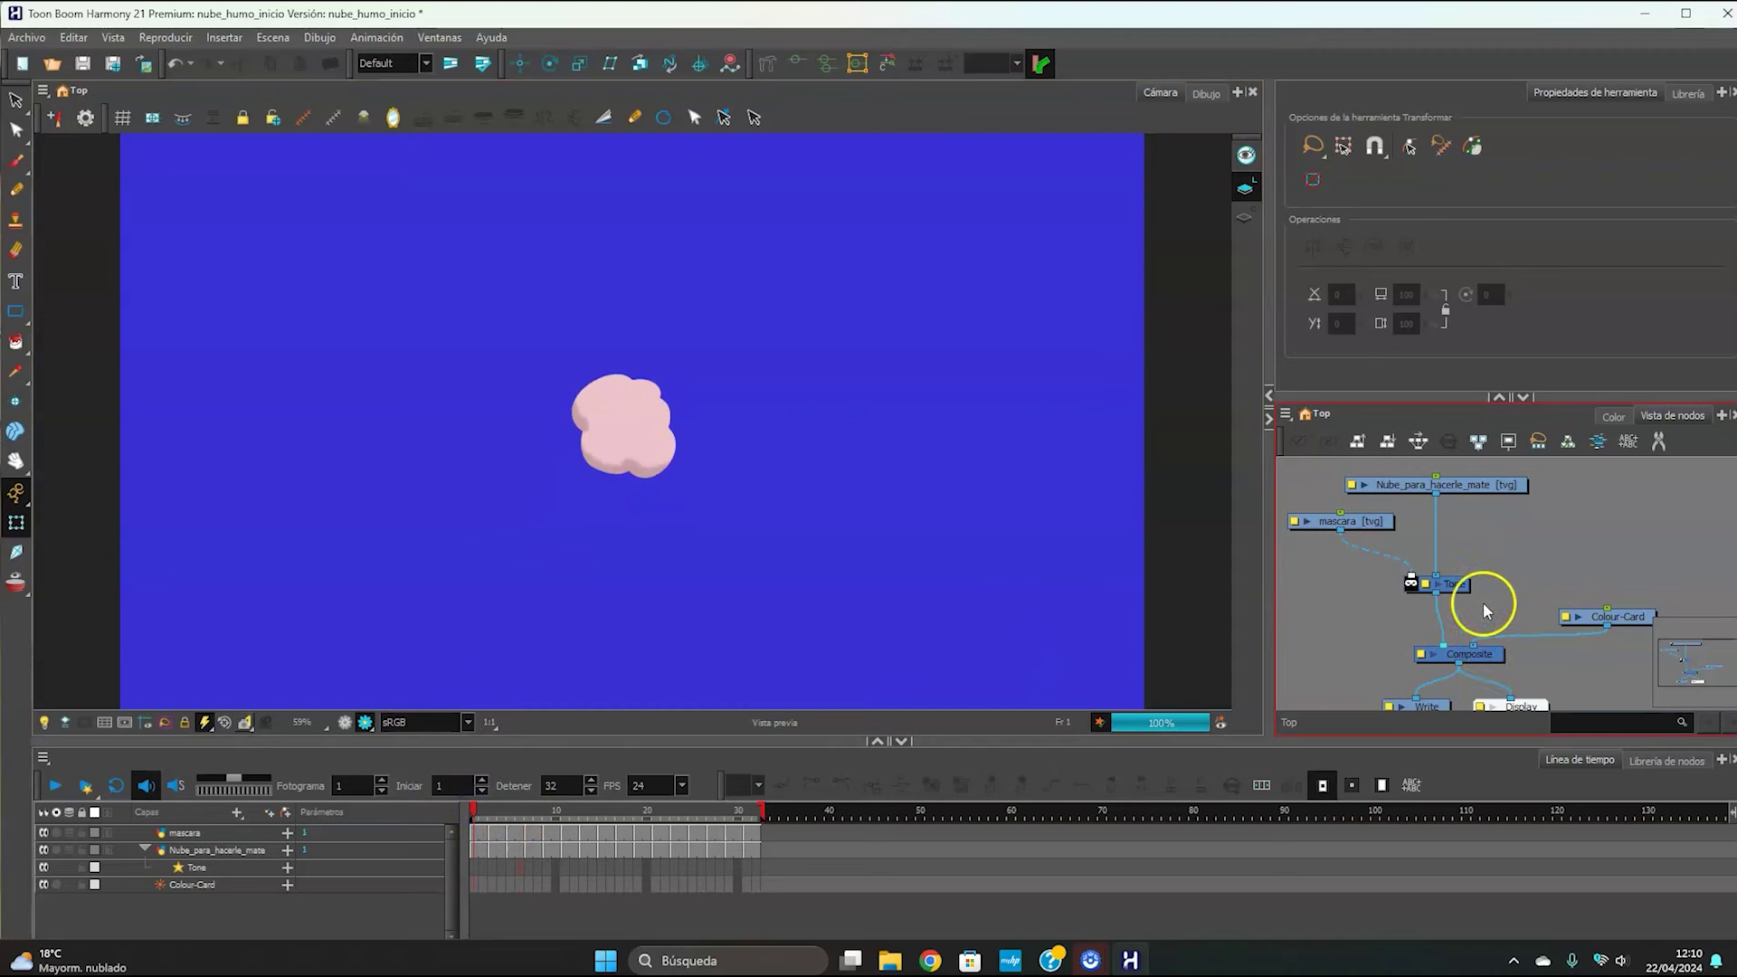
{"action": "left_click_drag", "start_coordinate": [1453, 583], "coordinate": [1457, 565]}
{"action": "left_click_drag", "start_coordinate": [1474, 651], "coordinate": [1467, 654]}
{"action": "left_click", "coordinate": [1512, 566]}
{"action": "left_click", "coordinate": [908, 473]}
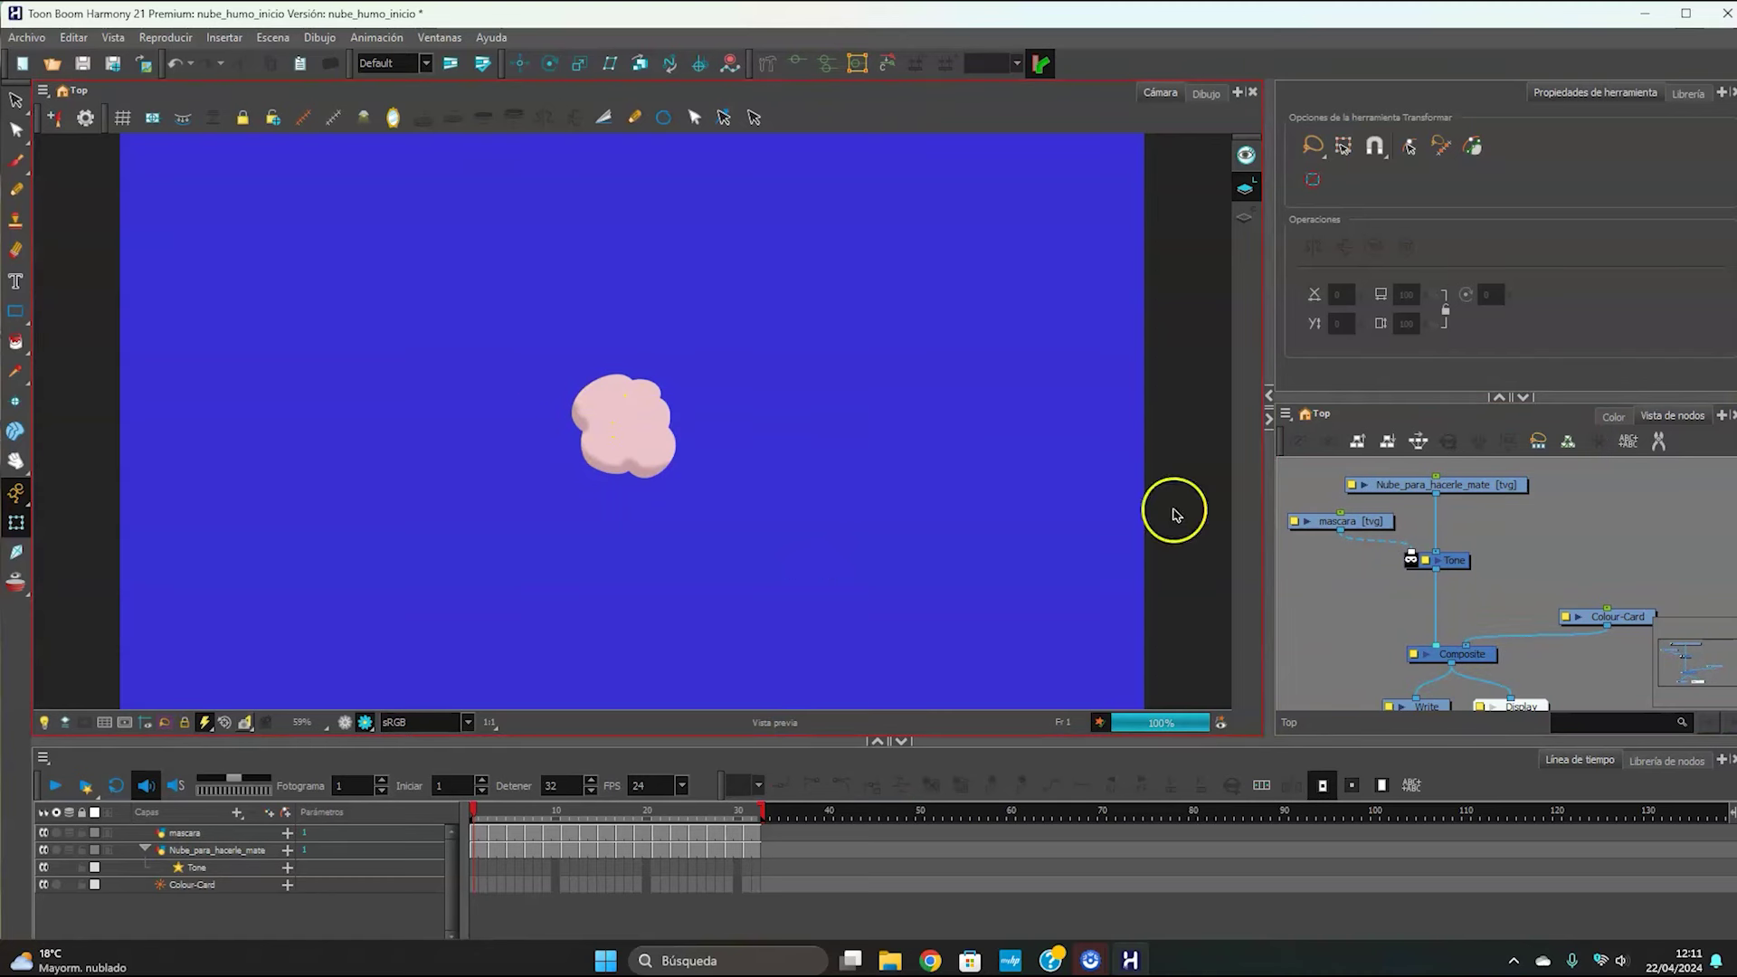
{"action": "left_click", "coordinate": [1542, 540]}
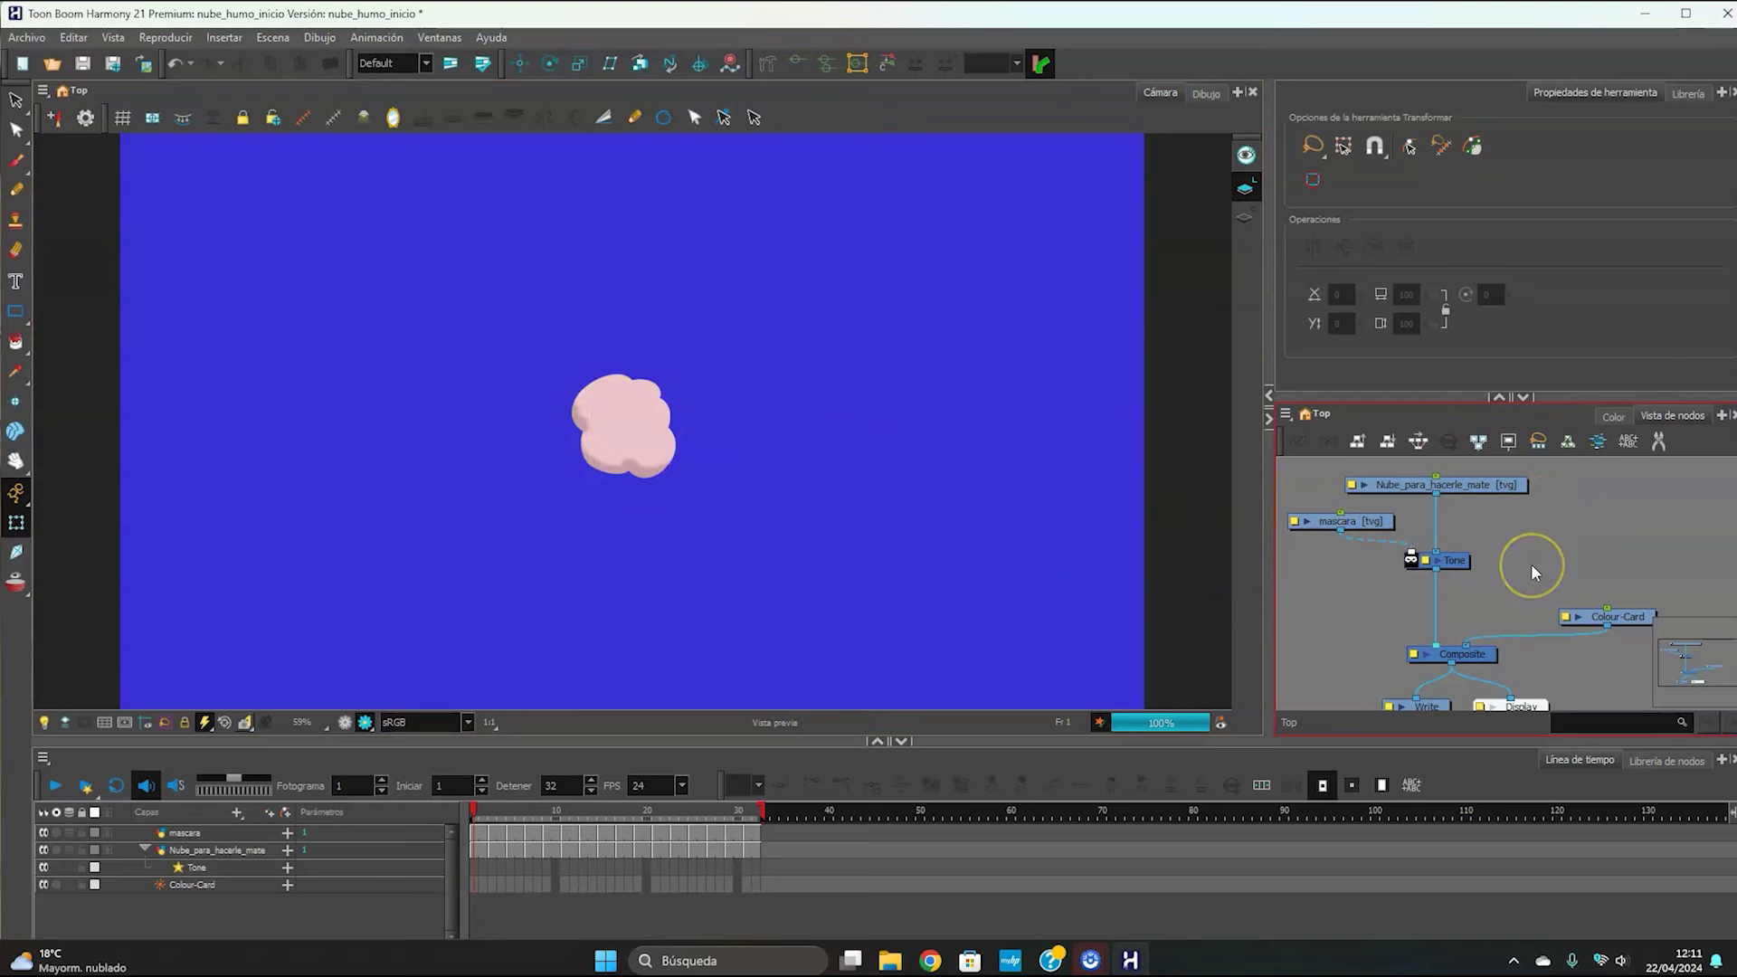
- Add a Blur-Gaussian node from the favourite nodes and insert it between the Tone and Composite nodes
{"action": "left_click", "coordinate": [1579, 760]}
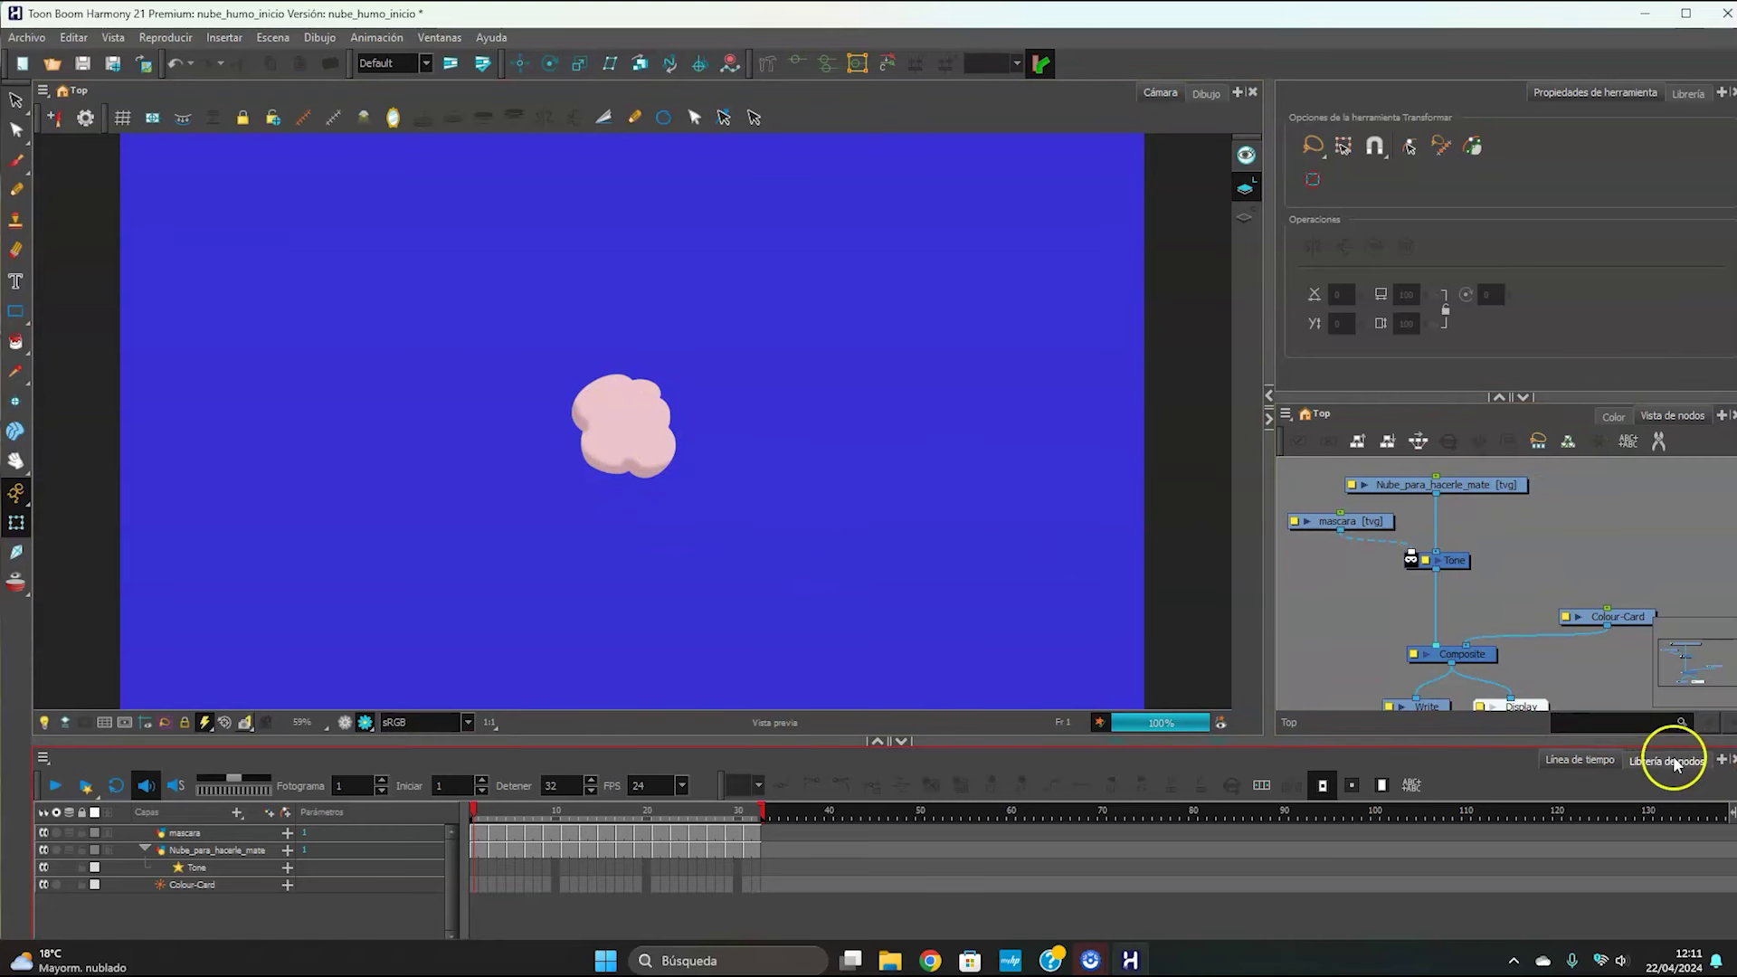
{"action": "left_click", "coordinate": [1671, 760]}
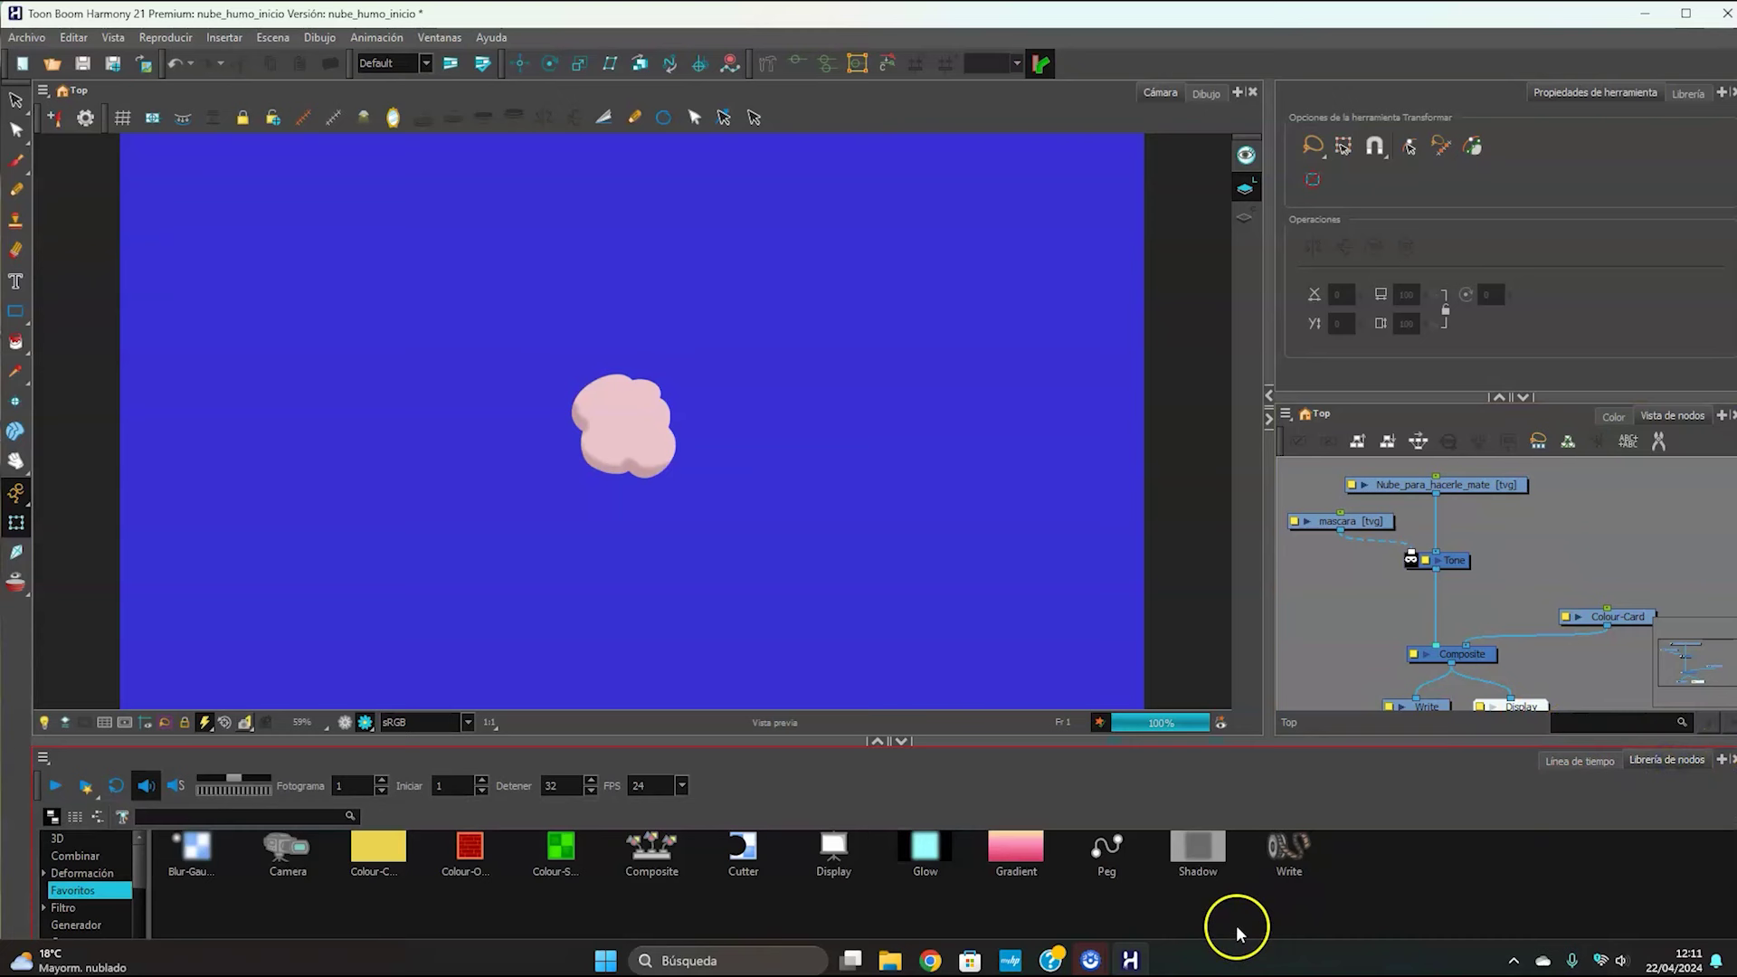
{"action": "left_click", "coordinate": [193, 858]}
{"action": "left_click_drag", "start_coordinate": [193, 857], "coordinate": [1369, 611]}
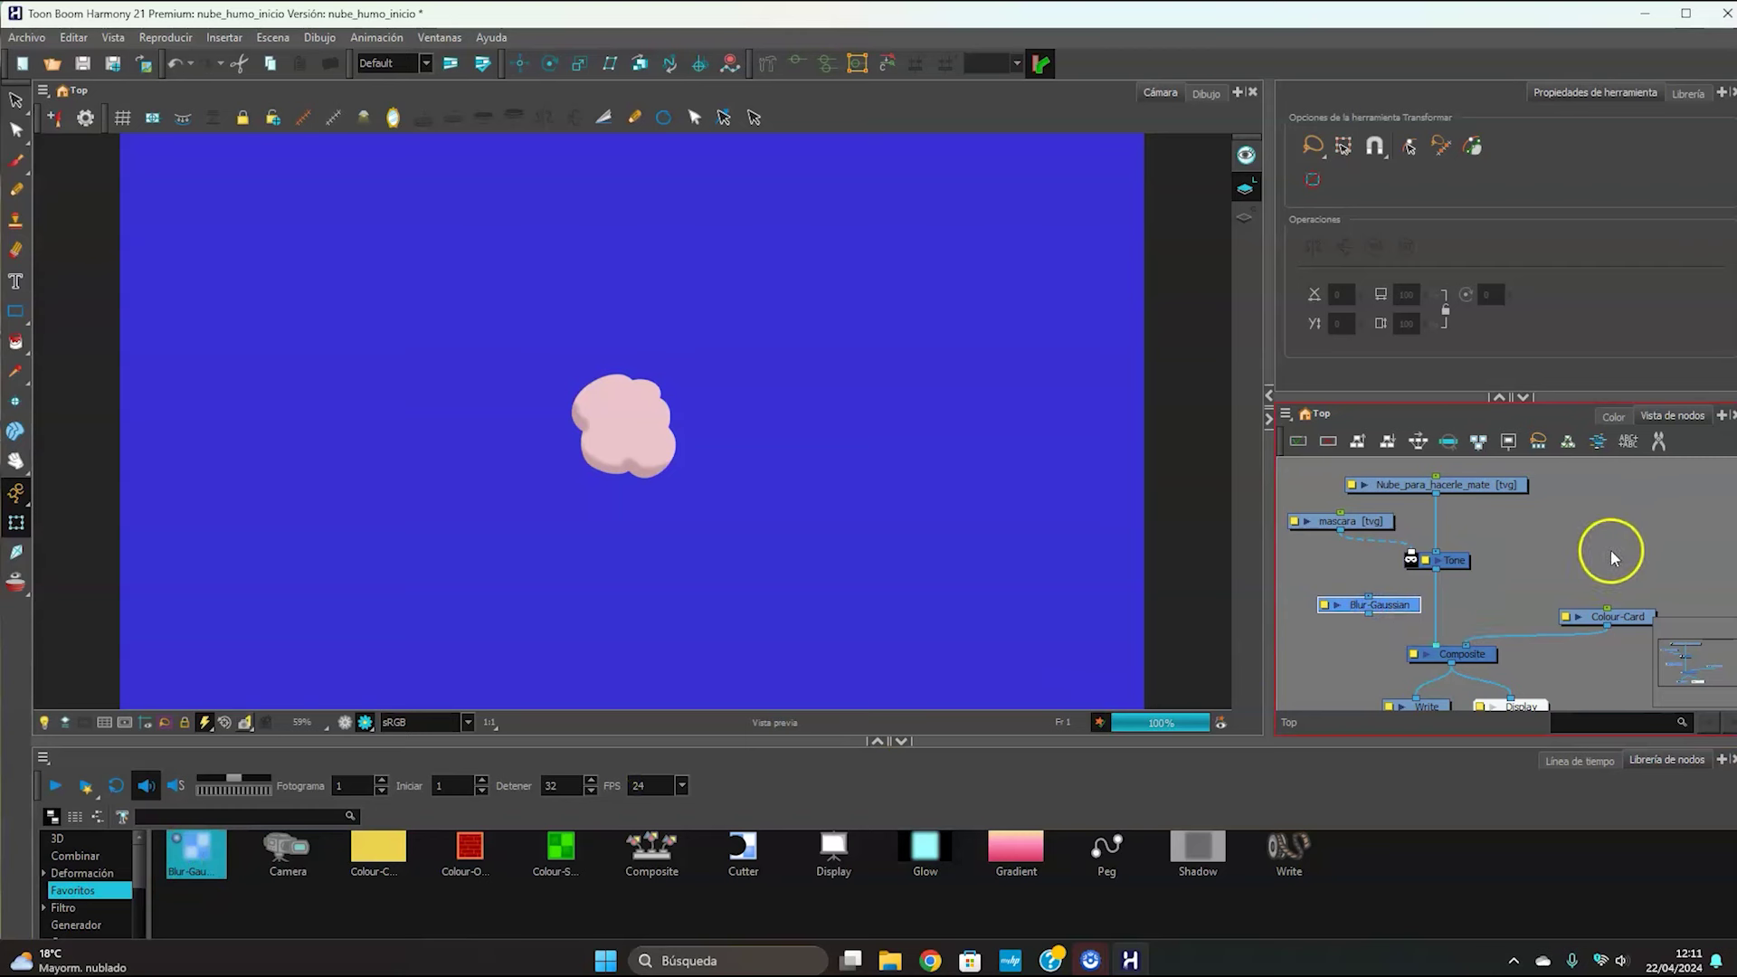
{"action": "left_click_drag", "start_coordinate": [1368, 616], "coordinate": [1467, 603]}
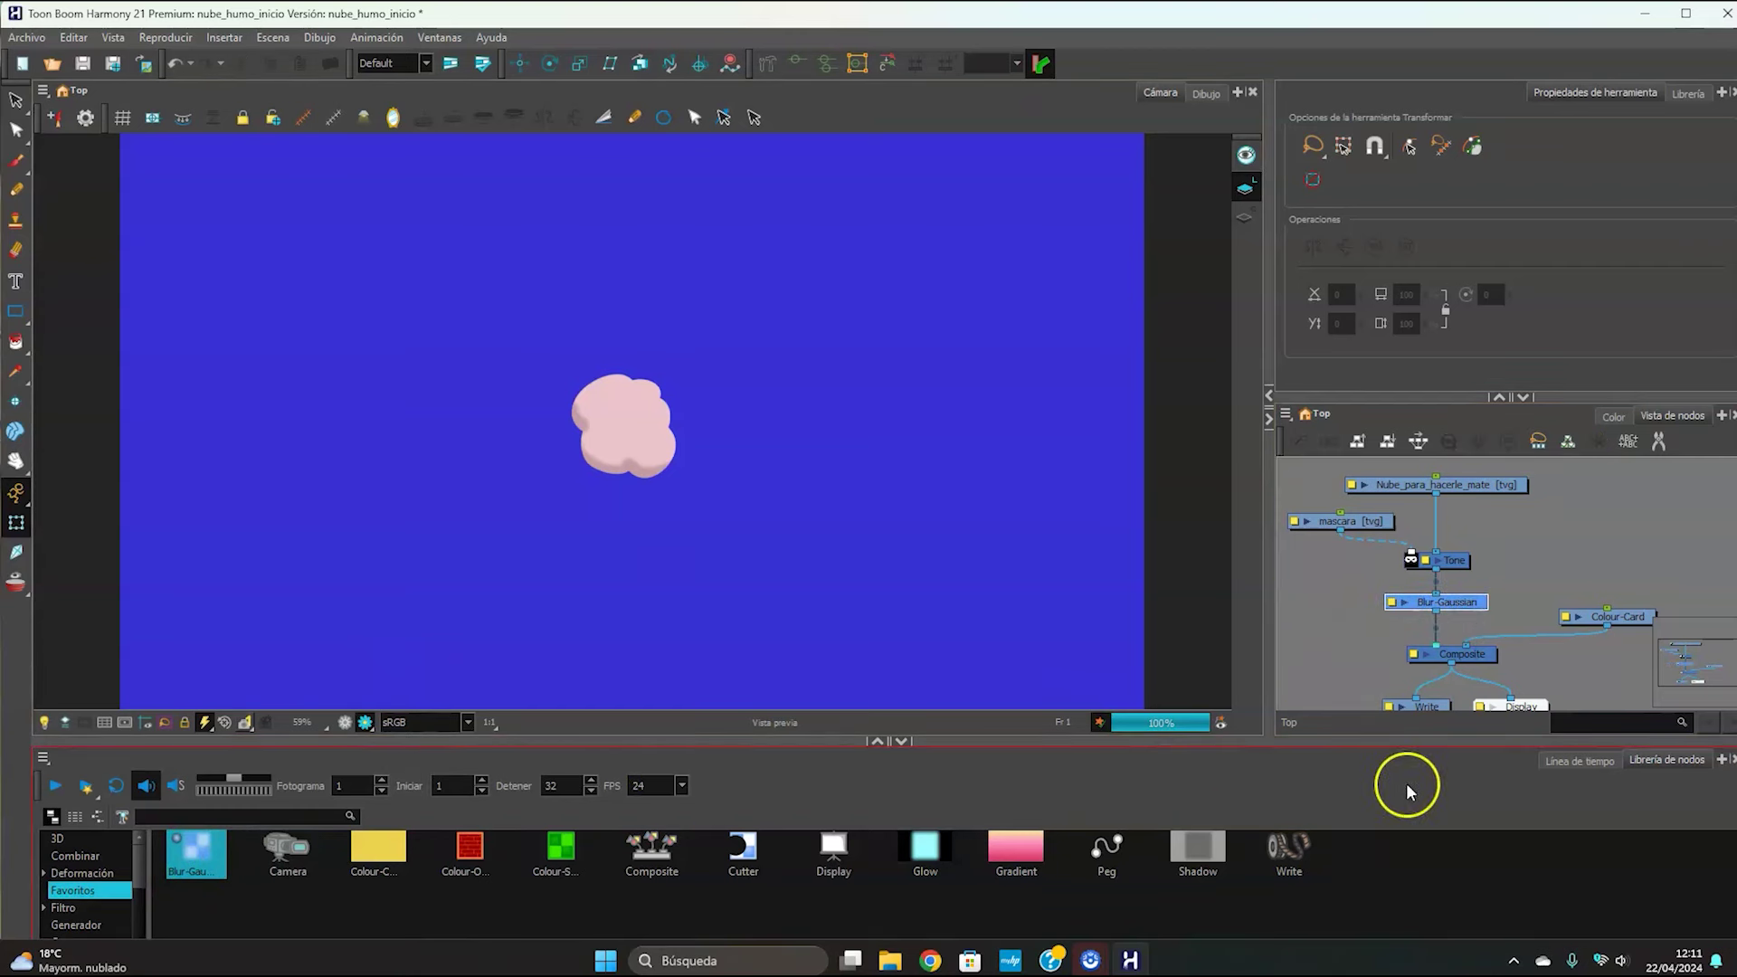
- Increase the blur amount in the Blur-Gaussian node's properties to soften the whole cloud
{"action": "double_click", "coordinate": [1398, 602]}
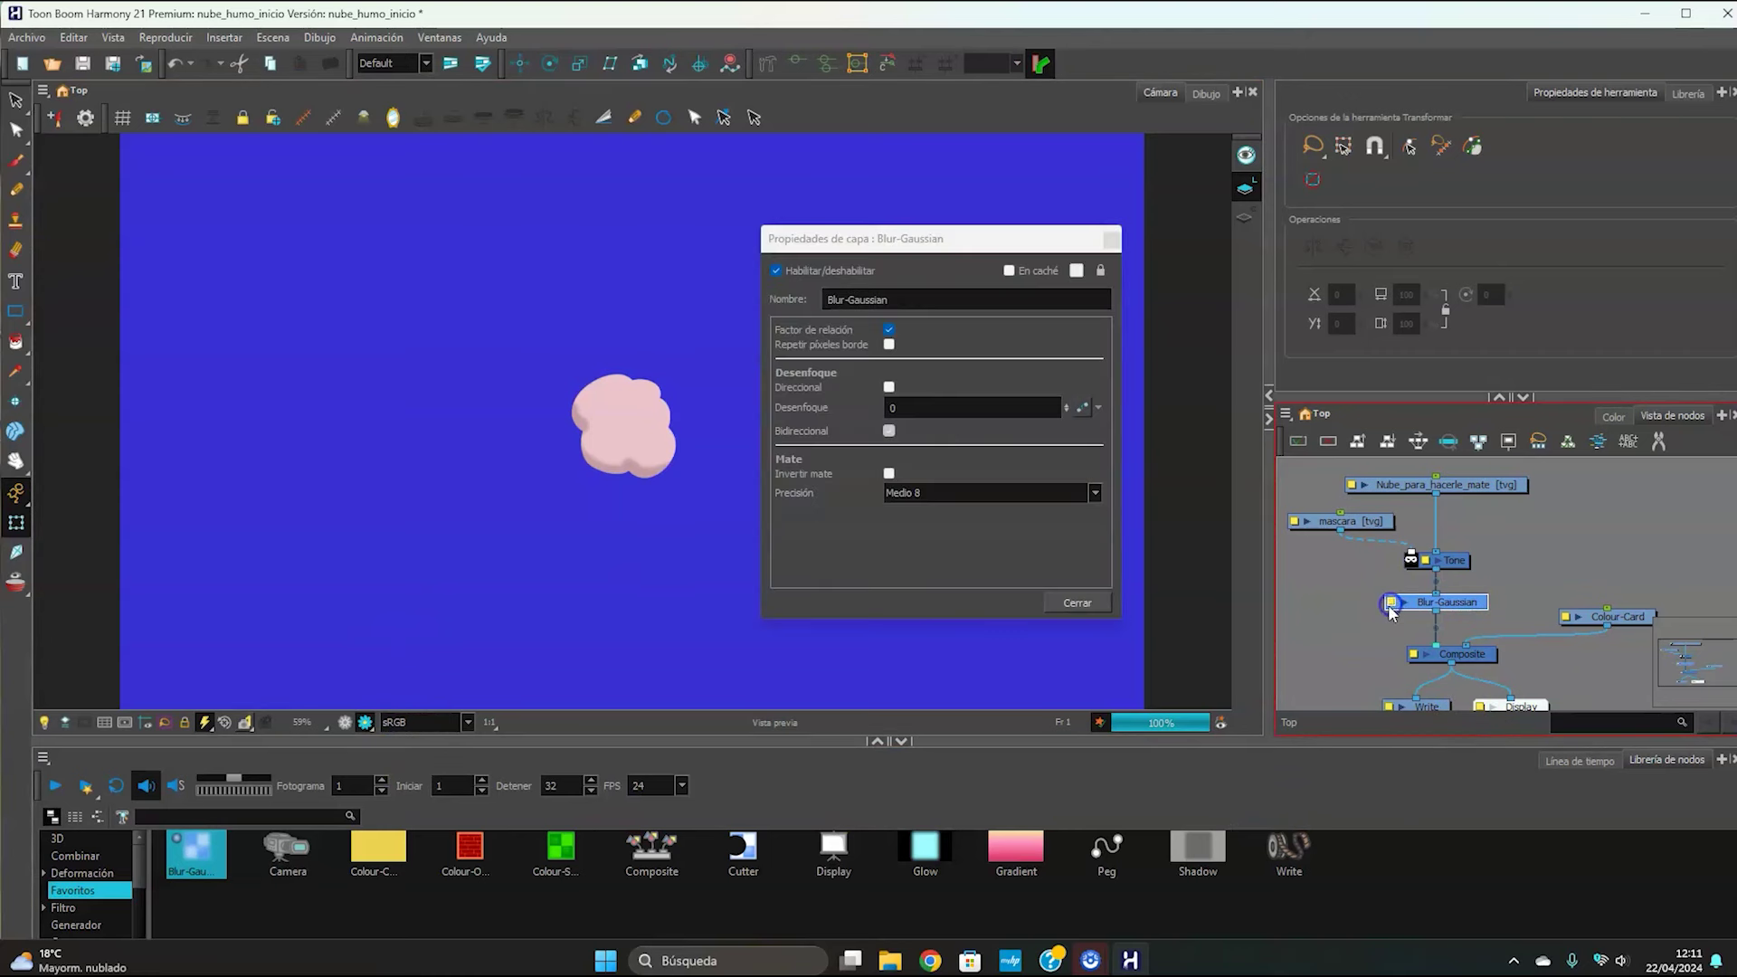
{"action": "left_click", "coordinate": [905, 407]}
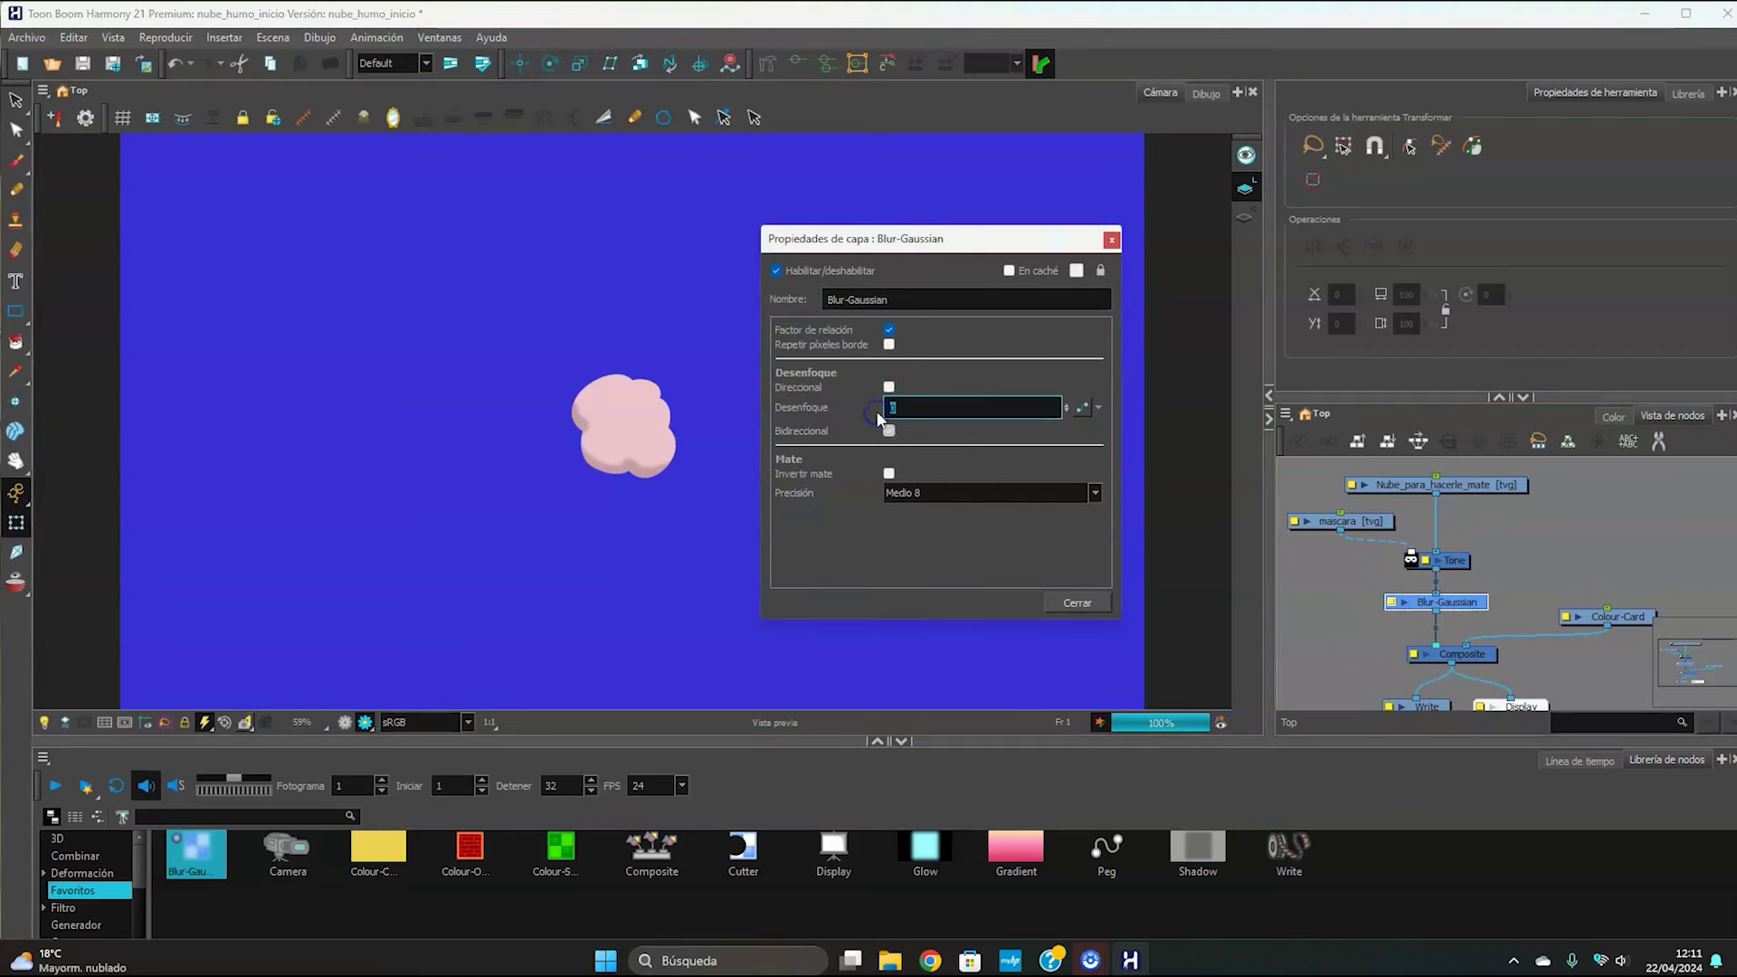
{"action": "left_click", "coordinate": [1089, 606]}
{"action": "left_click", "coordinate": [1291, 882]}
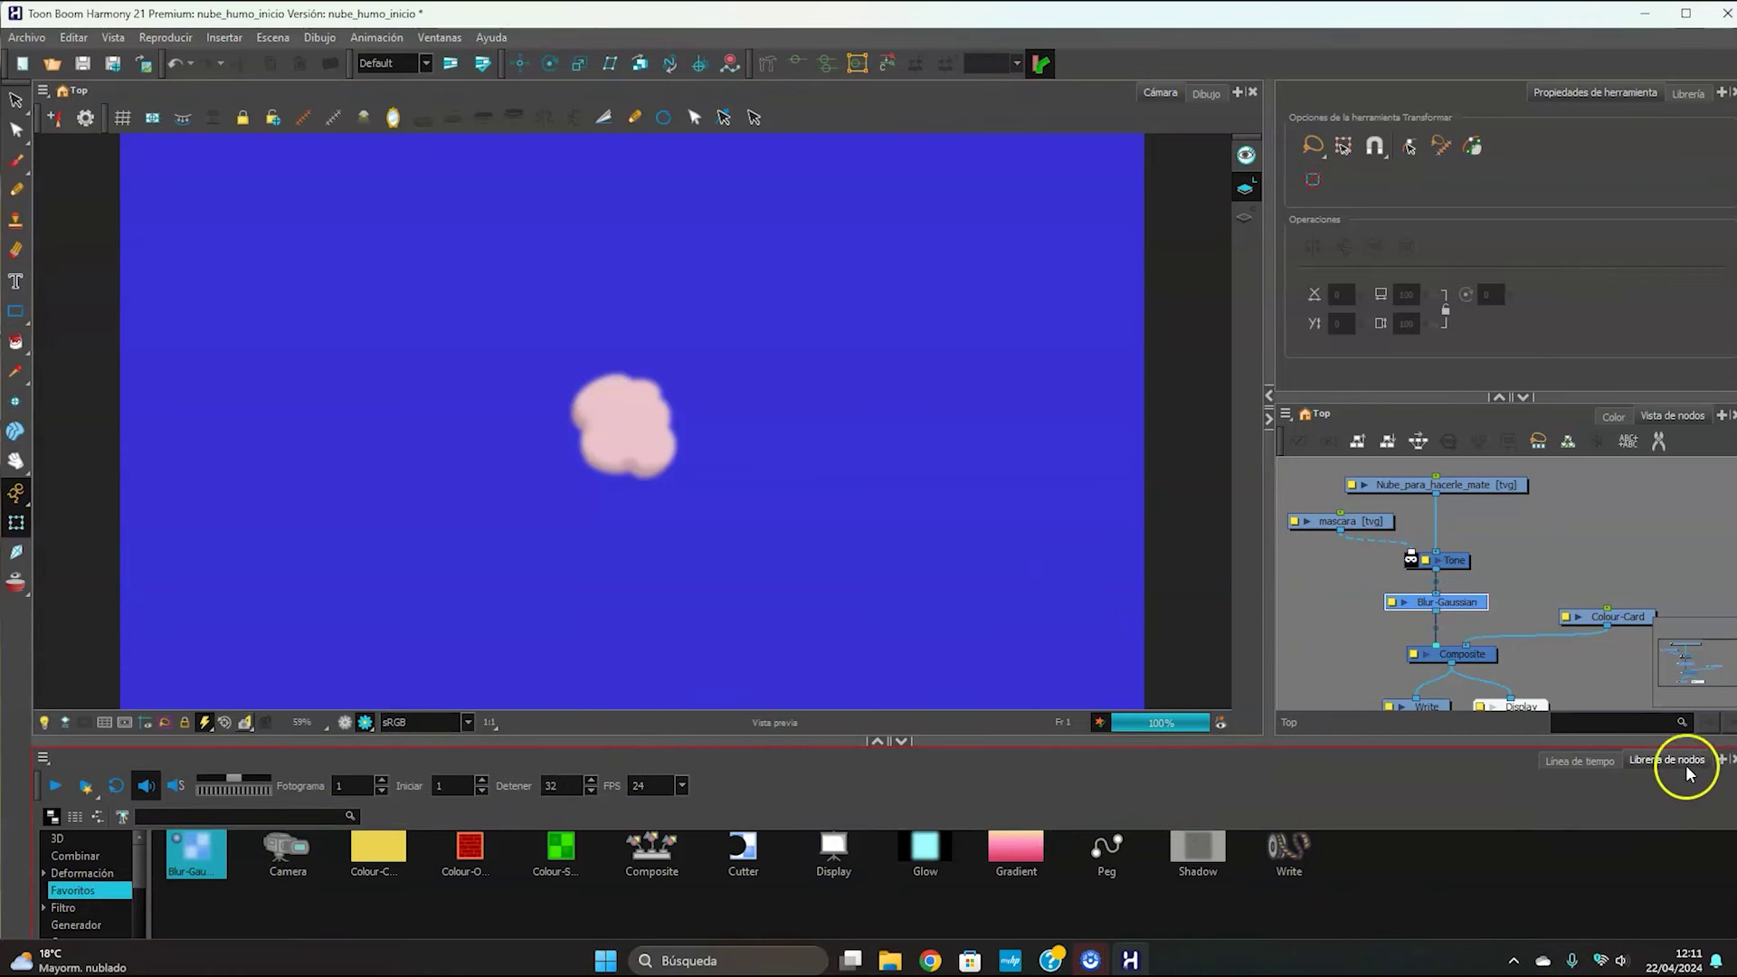
- Re-render all frames of the scene with the blur and play the rendered animation
{"action": "left_click", "coordinate": [1582, 762]}
{"action": "left_click", "coordinate": [86, 785]}
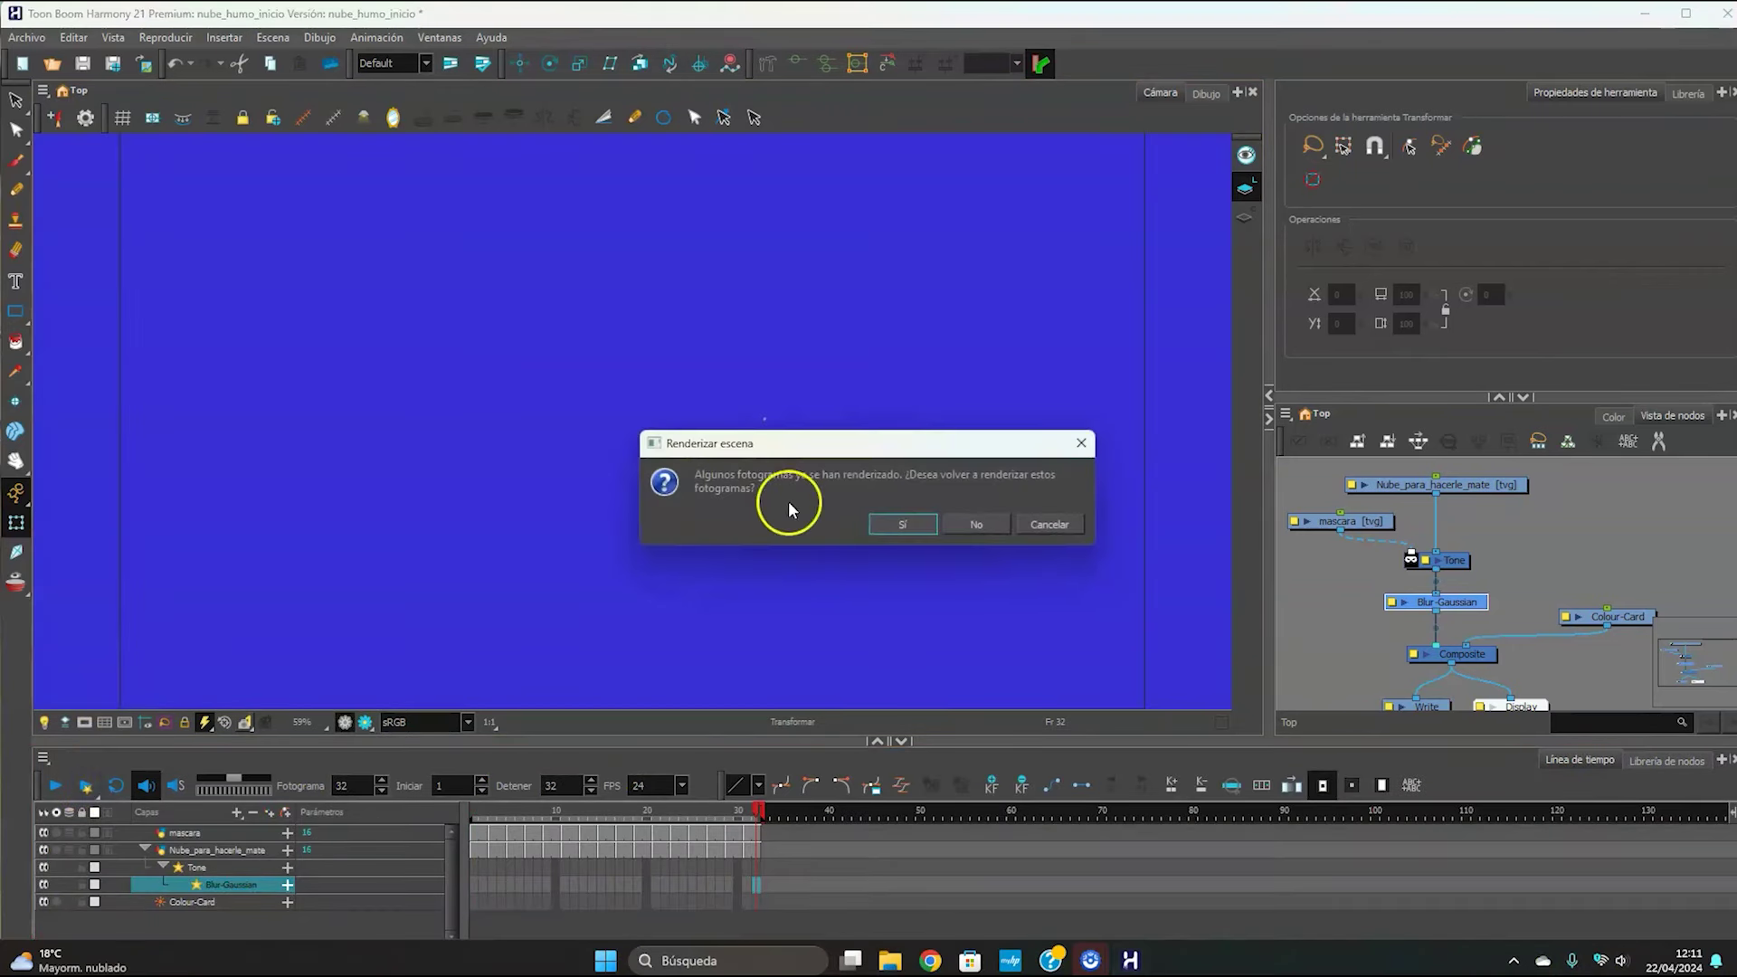
{"action": "left_click", "coordinate": [915, 524]}
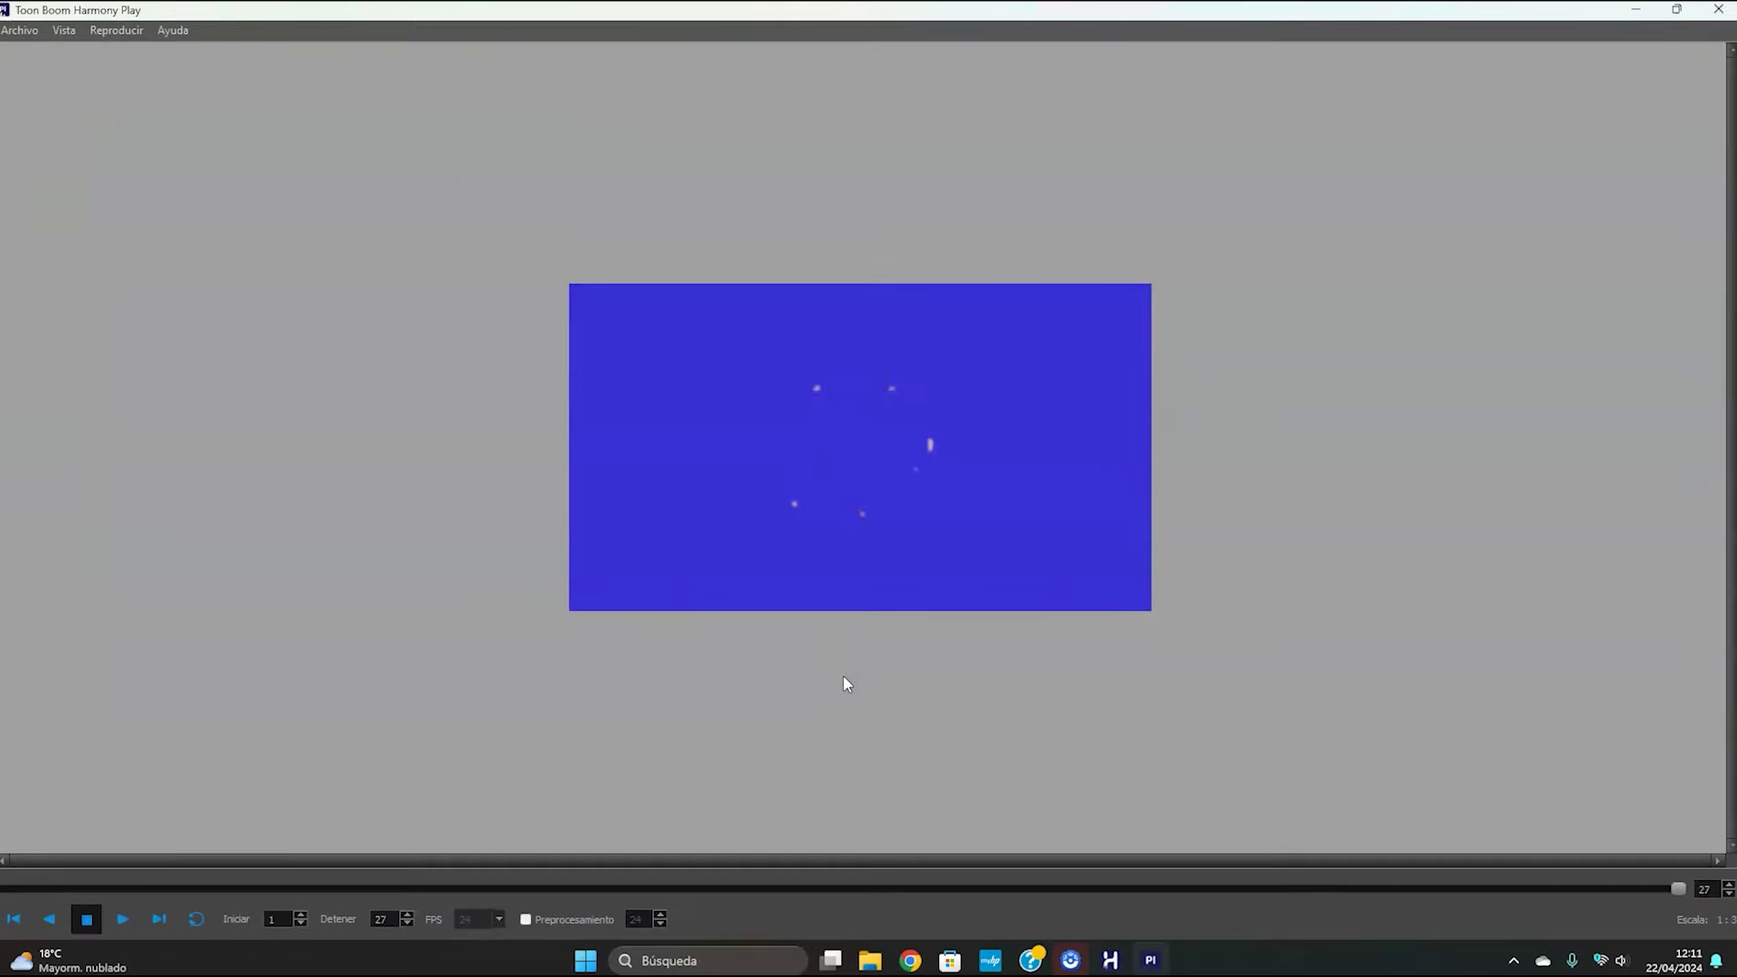
{"action": "left_click", "coordinate": [122, 919]}
{"action": "left_click", "coordinate": [123, 920]}
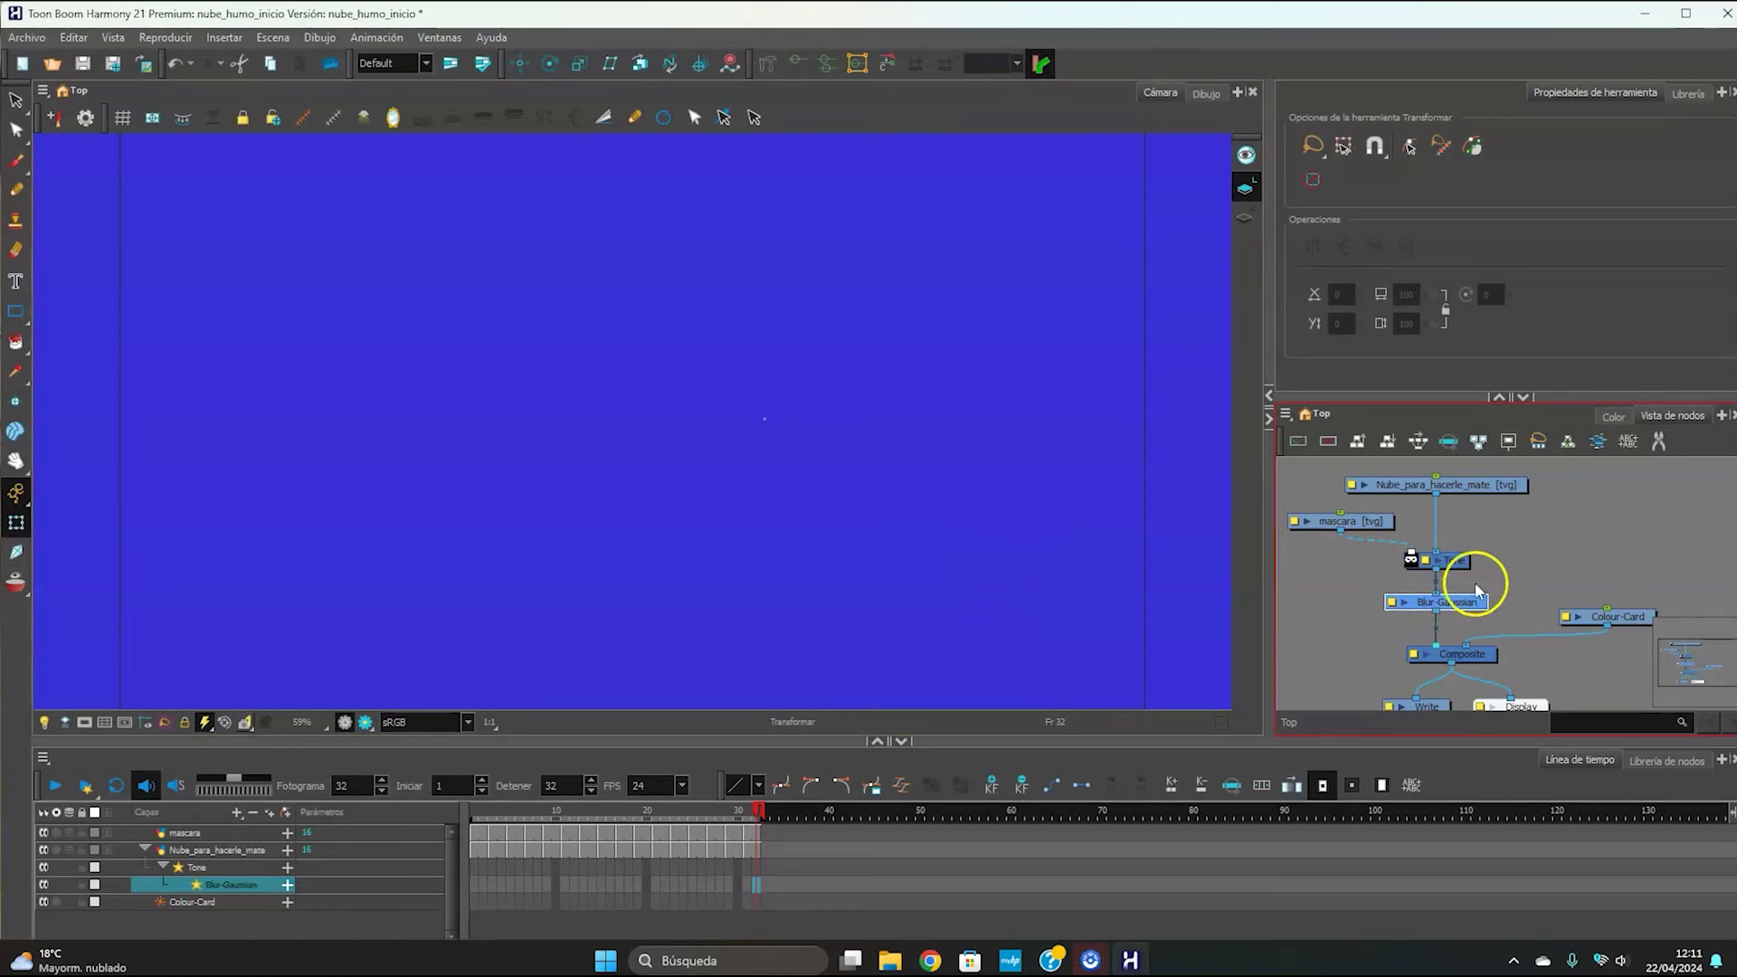
- Shift the Tone and Blur-Gaussian nodes up and insert a Transparency node between Blur-Gaussian and Composite
{"action": "left_click_drag", "start_coordinate": [1447, 568], "coordinate": [1462, 592]}
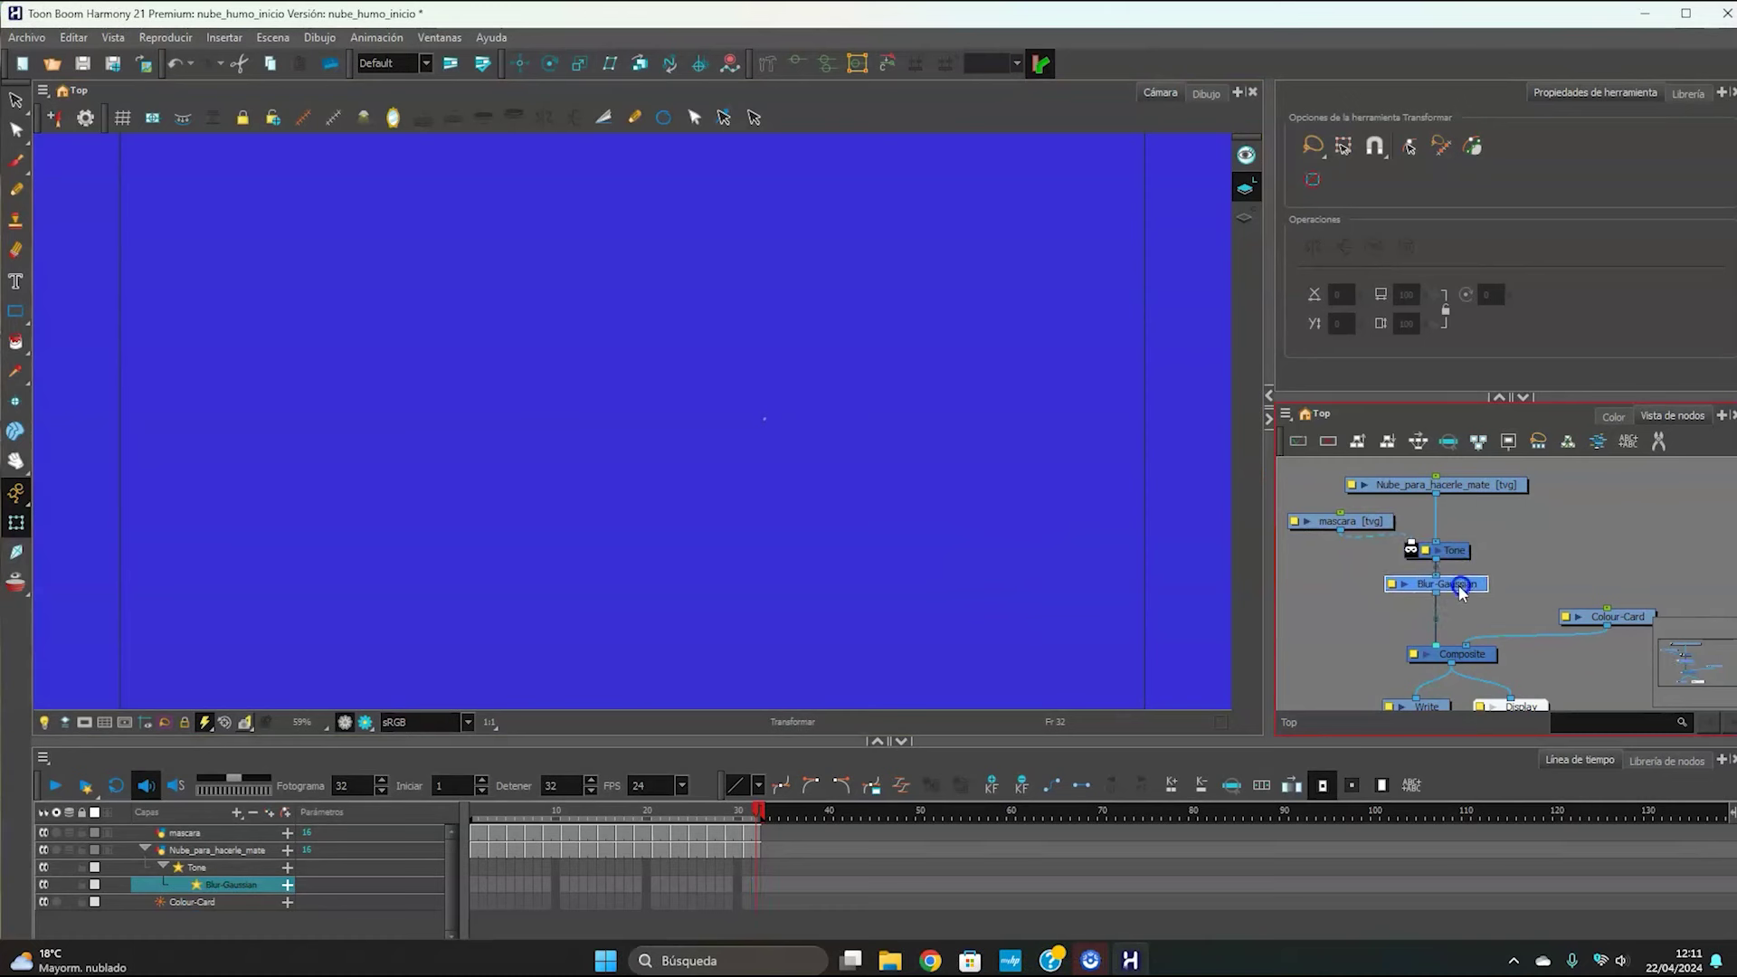
{"action": "left_click", "coordinate": [1398, 611]}
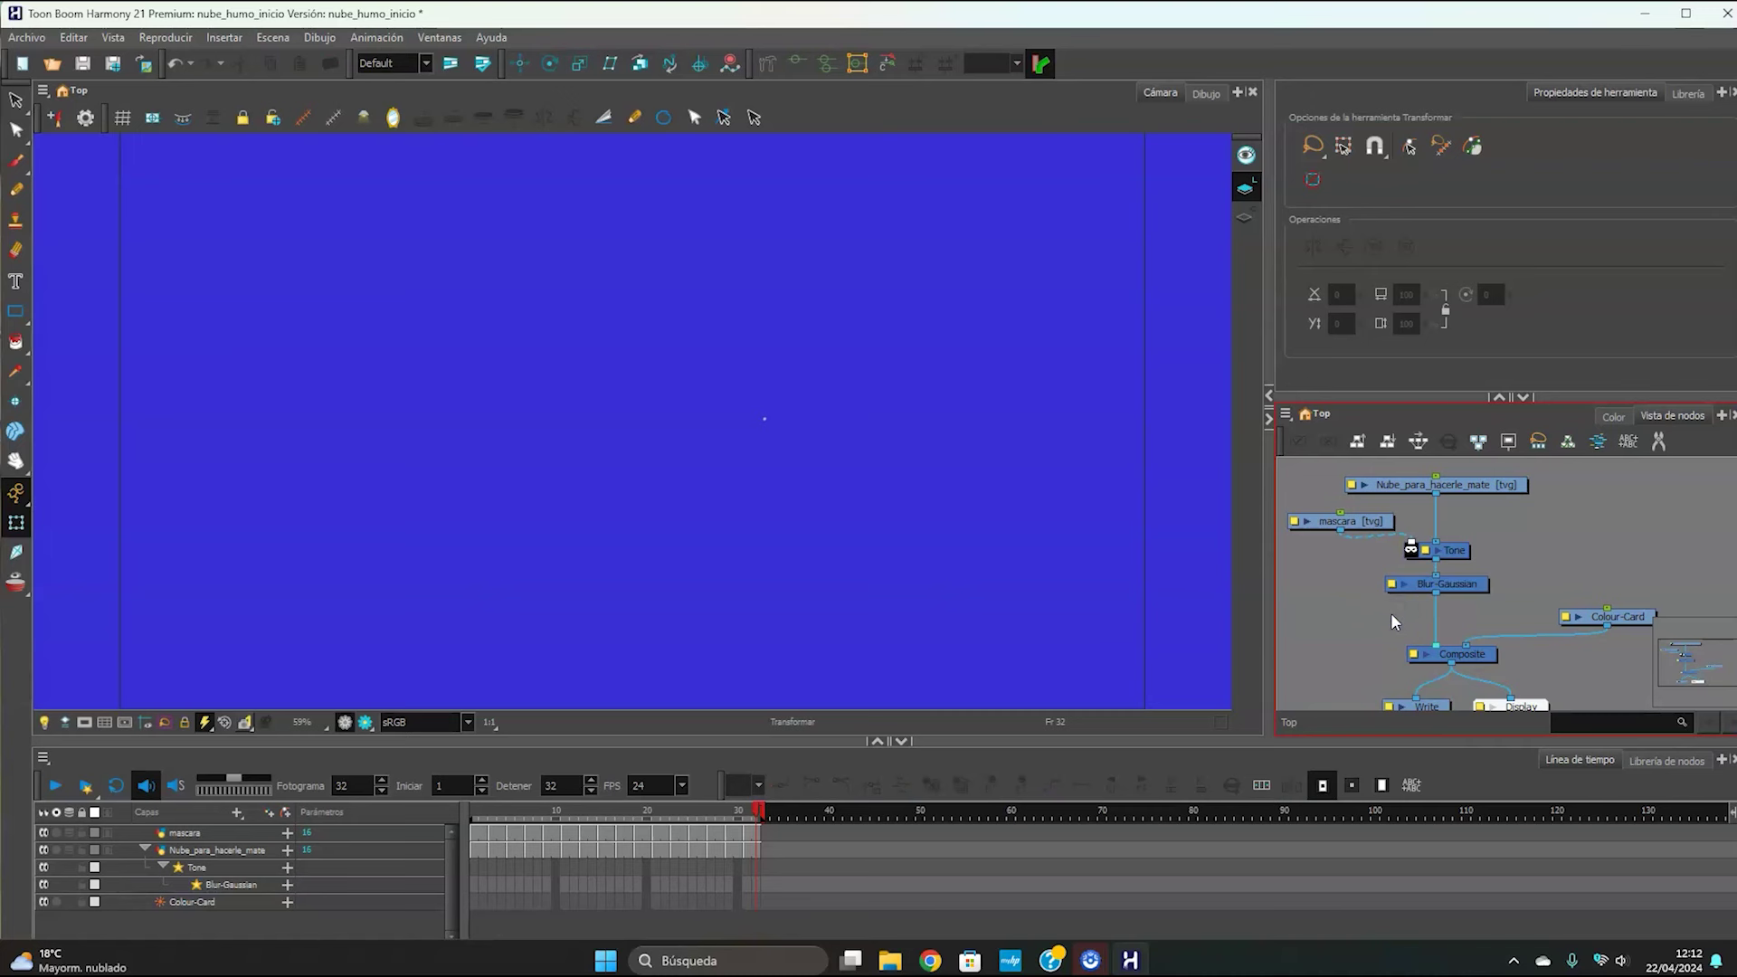
{"action": "key", "text": "Tab"}
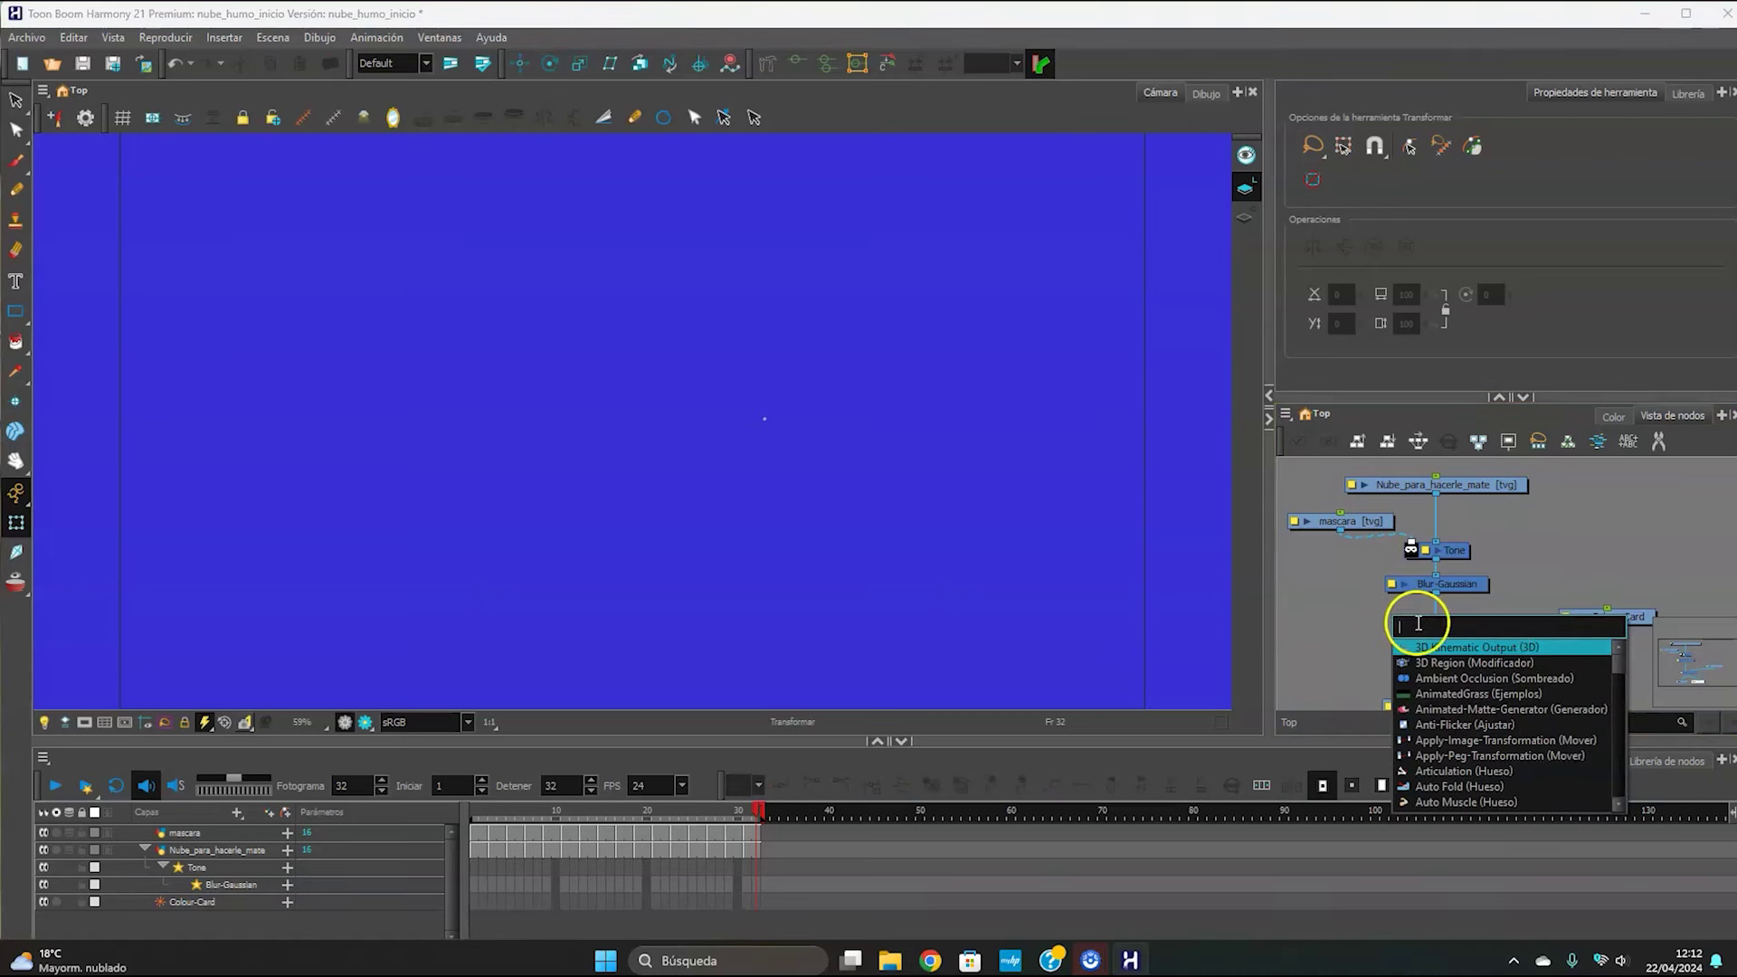
{"action": "type", "text": "transpa"}
{"action": "left_click", "coordinate": [1437, 646]}
{"action": "left_click_drag", "start_coordinate": [1473, 612], "coordinate": [1461, 619]}
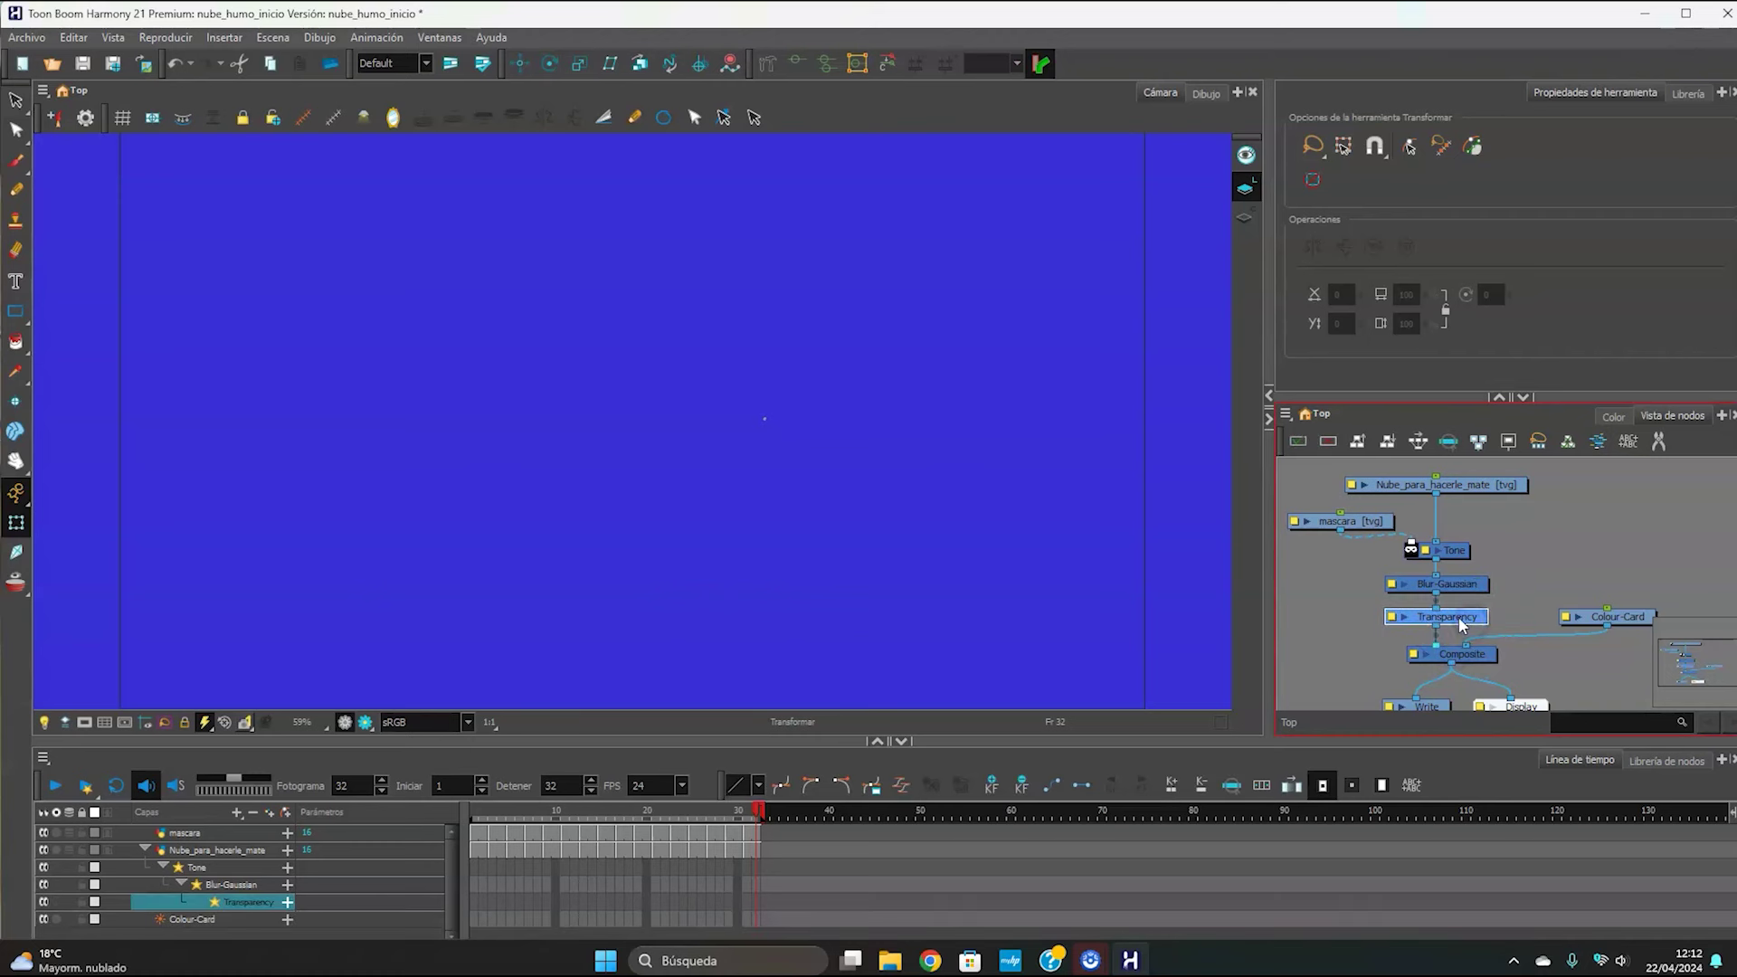
- Return to frame 1, re-render all frames with the transparency and play the result
{"action": "left_click", "coordinate": [457, 815]}
{"action": "left_click", "coordinate": [471, 813]}
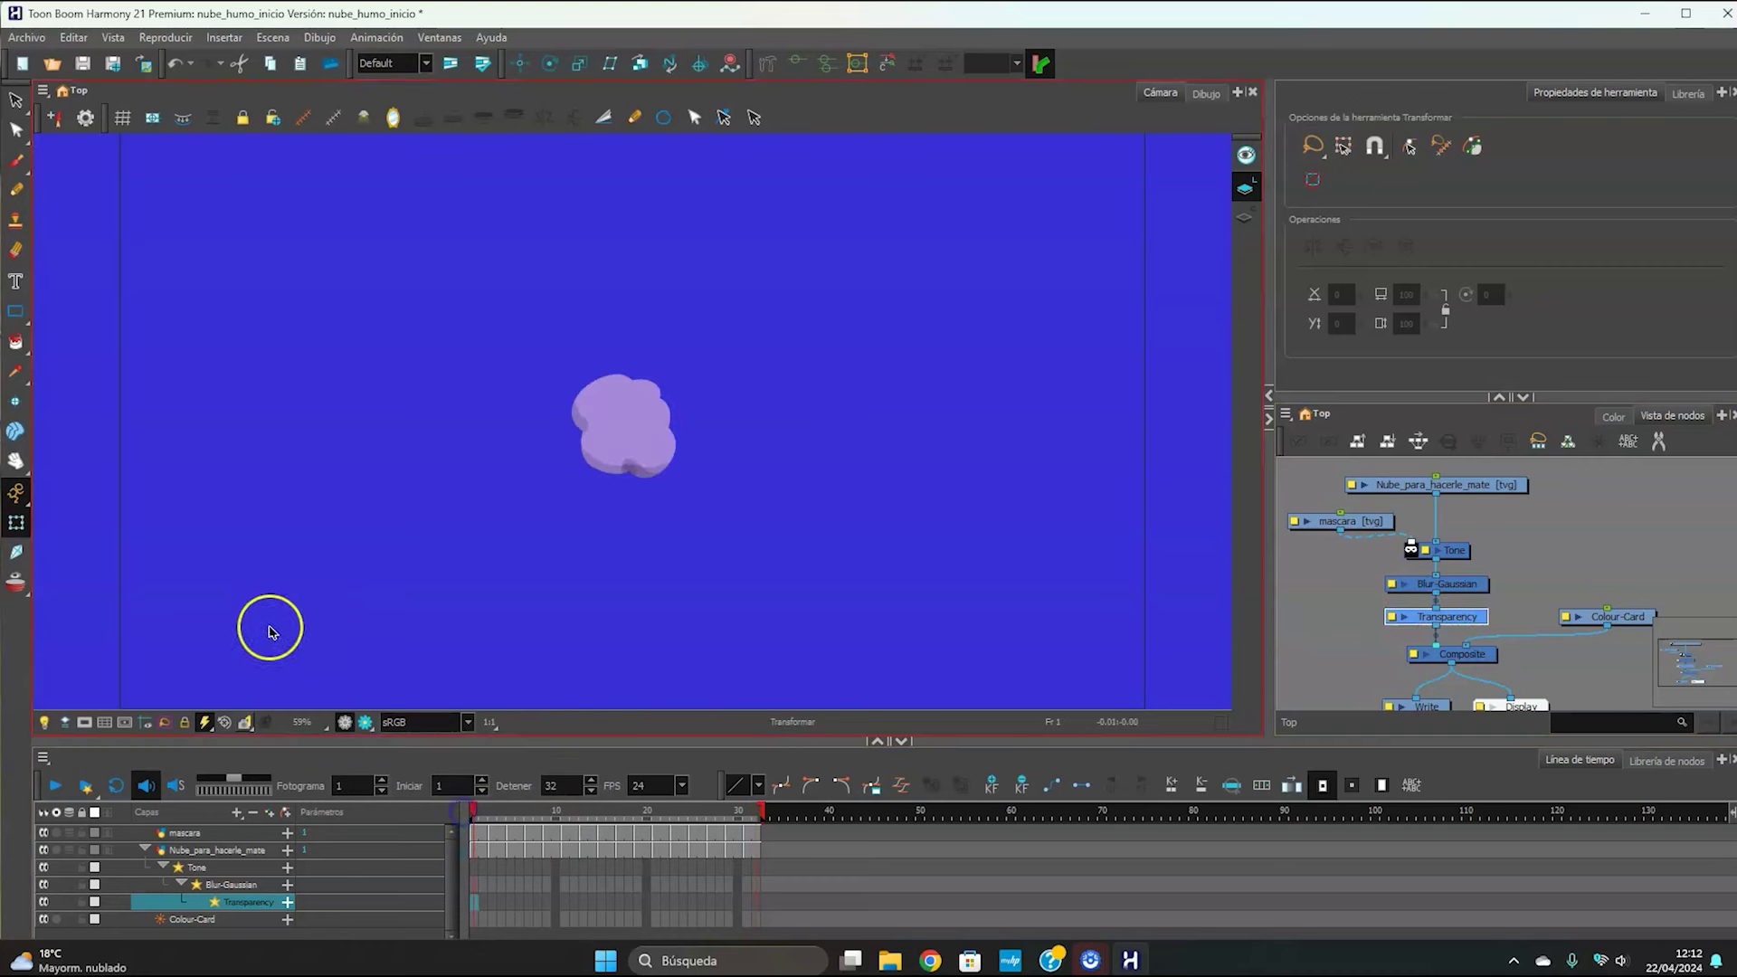
{"action": "left_click", "coordinate": [87, 788]}
{"action": "left_click", "coordinate": [912, 525]}
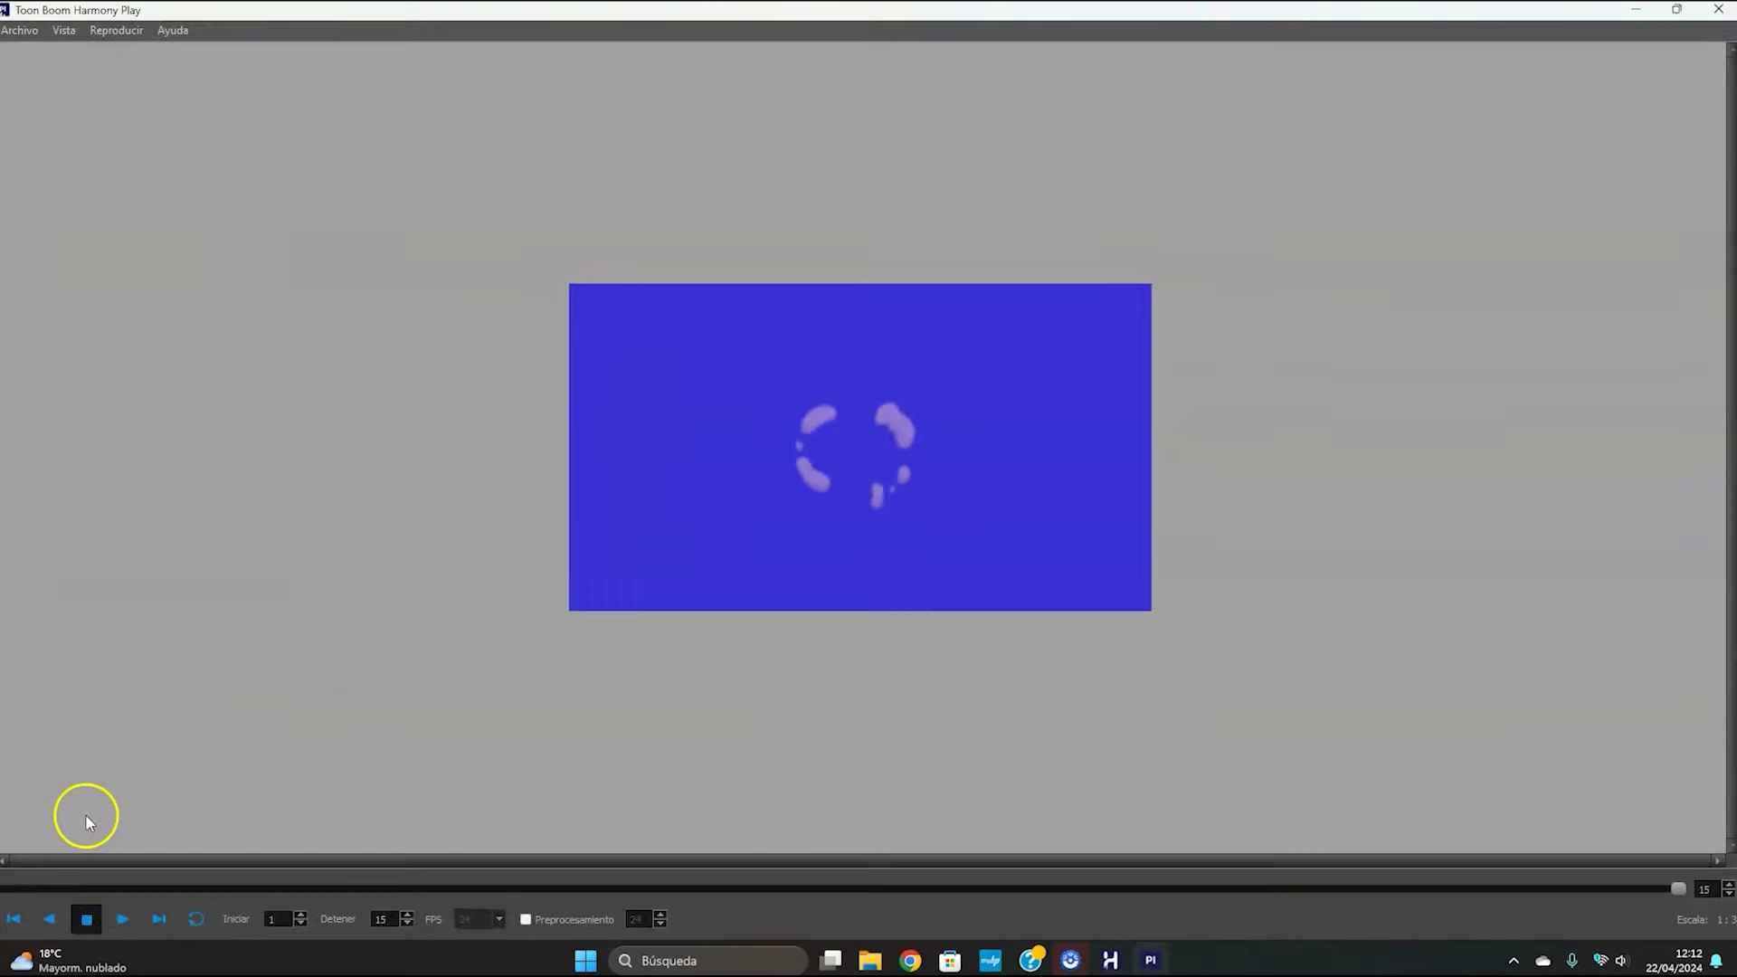
{"action": "left_click", "coordinate": [123, 920]}
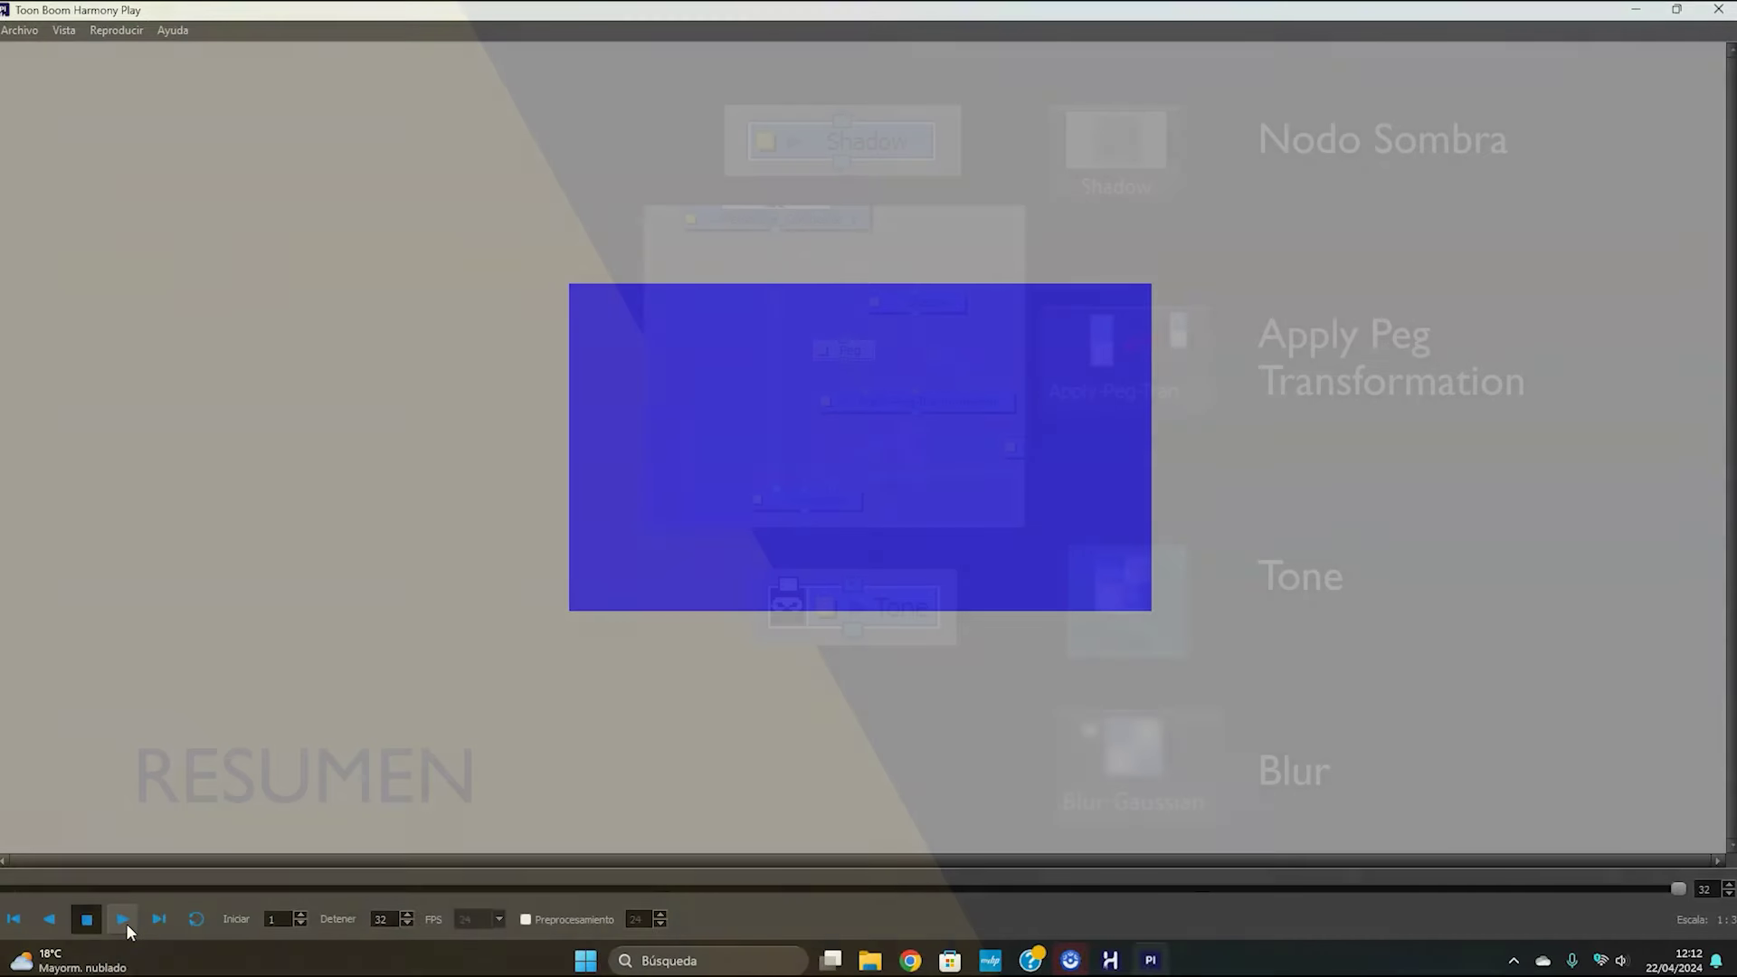